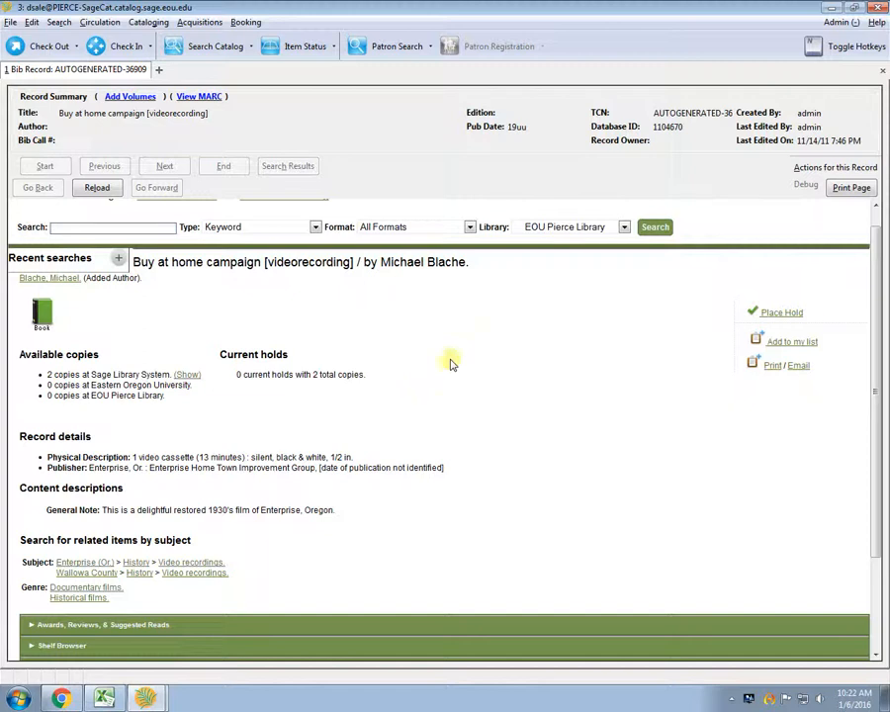
Examine the catalog record's physical description and the [videorecording] designation in its title
scroll(253, 339, "up", 1)
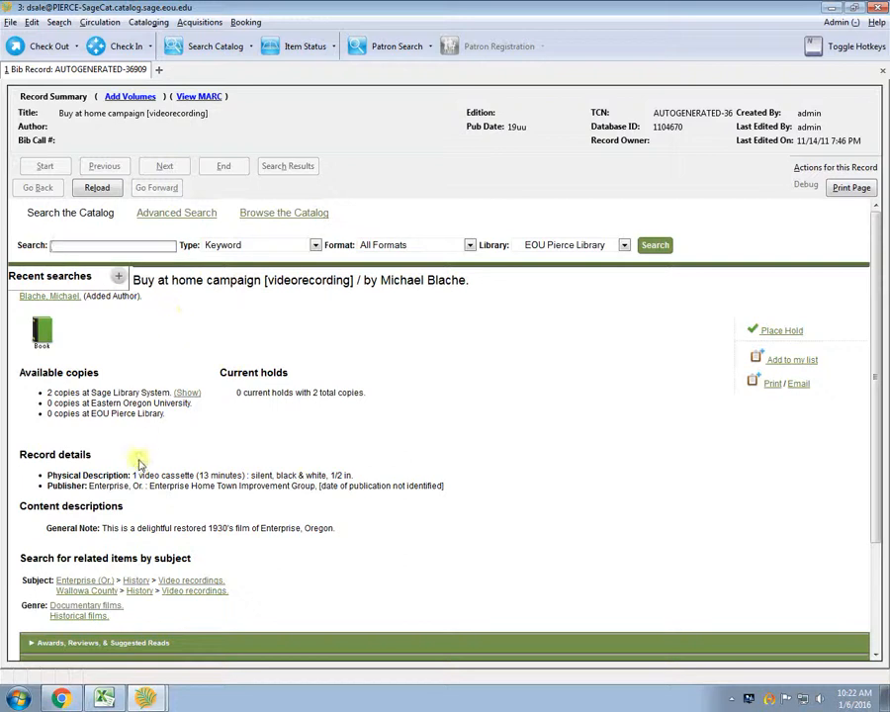
left_click_drag(88, 487, 93, 486)
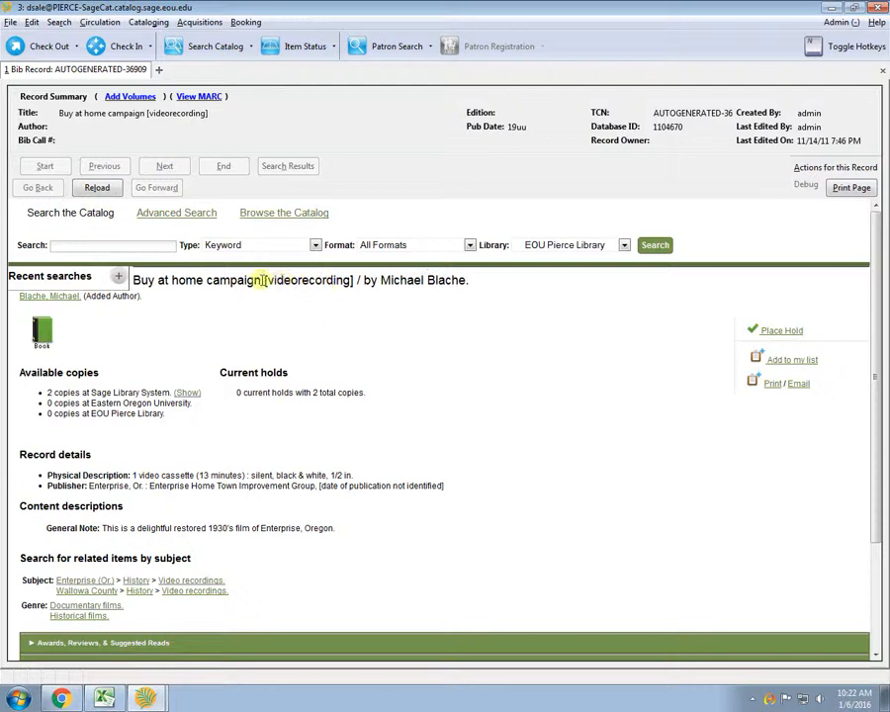
left_click_drag(261, 279, 365, 283)
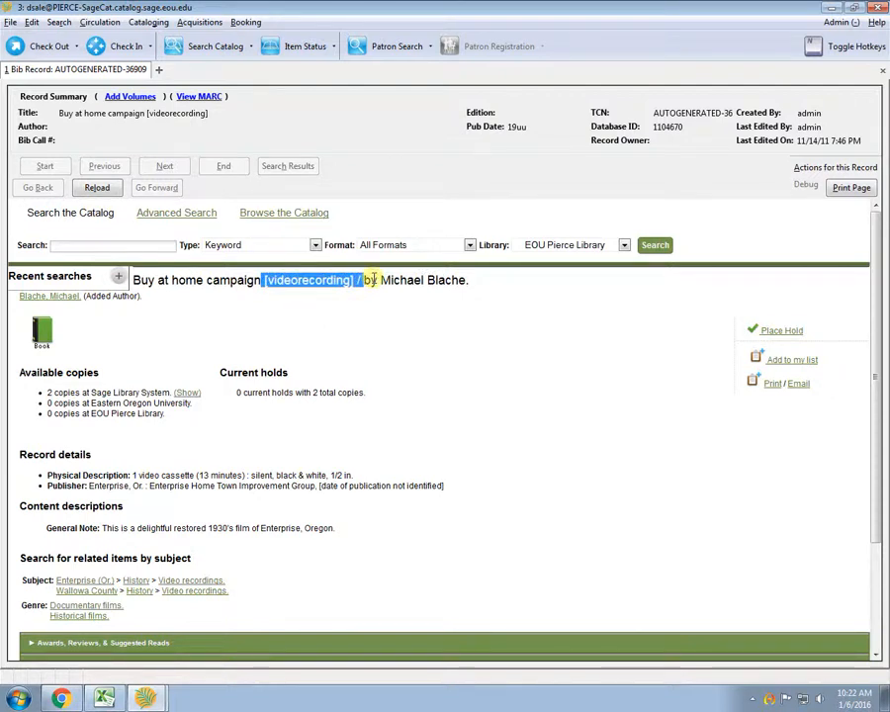
left_click(237, 380)
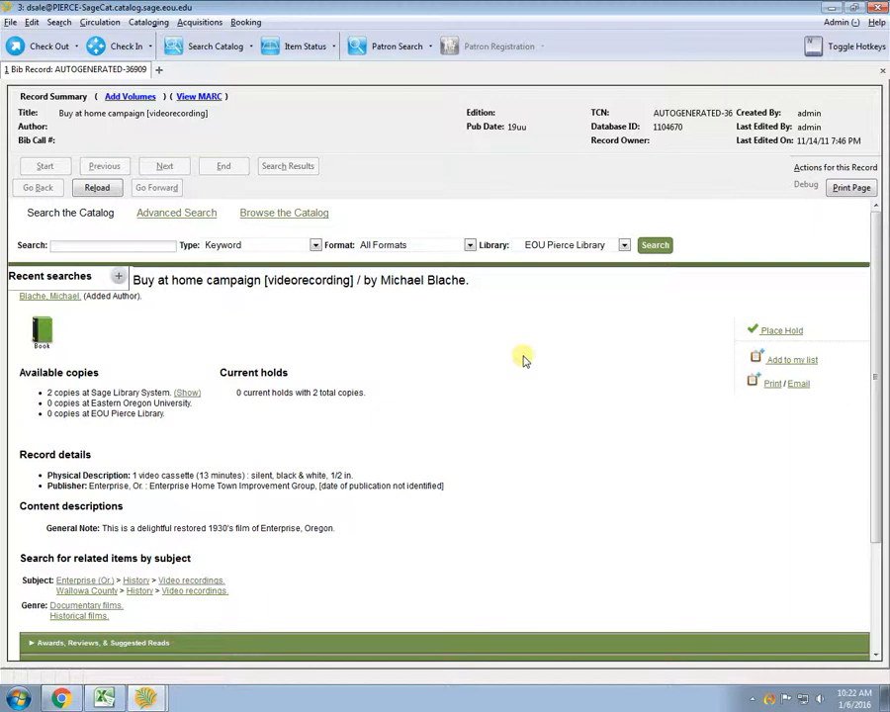
Open the record for MARC editing, set the Type fixed field to g, and save the record
left_click(803, 167)
left_click(781, 219)
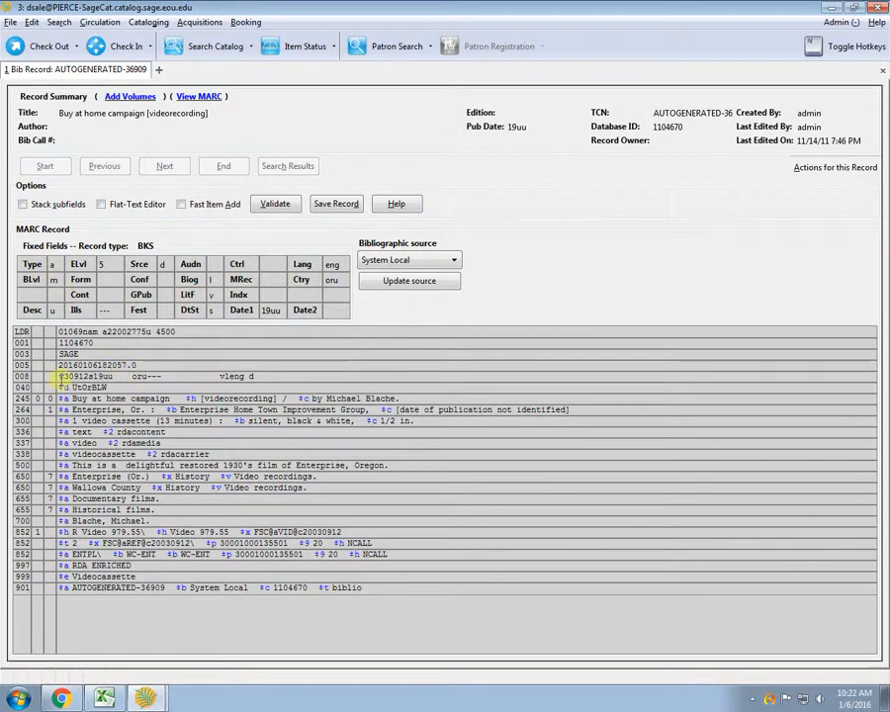
left_click_drag(61, 377, 274, 372)
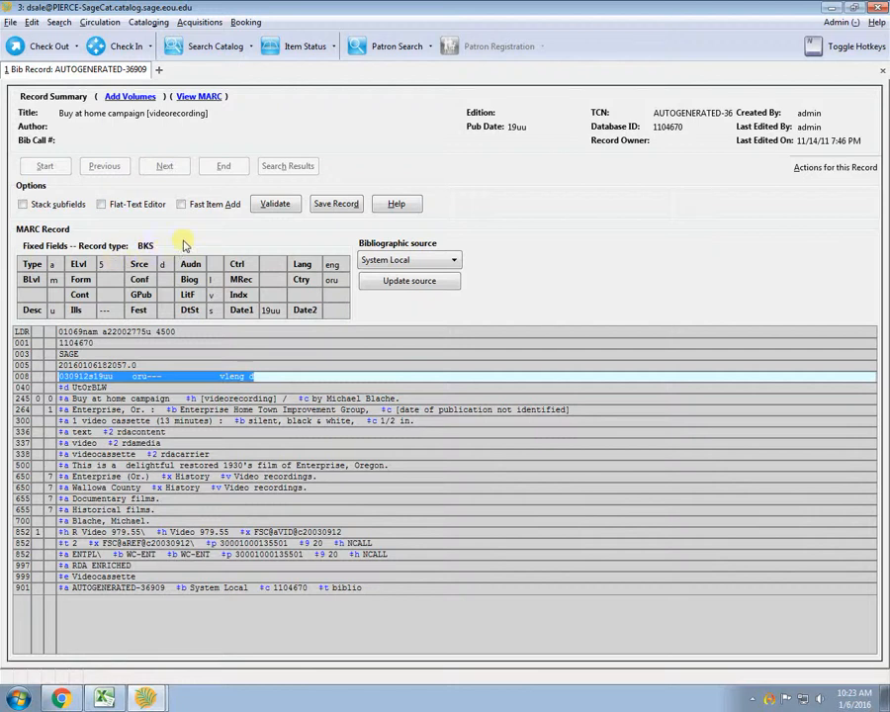
left_click(52, 264)
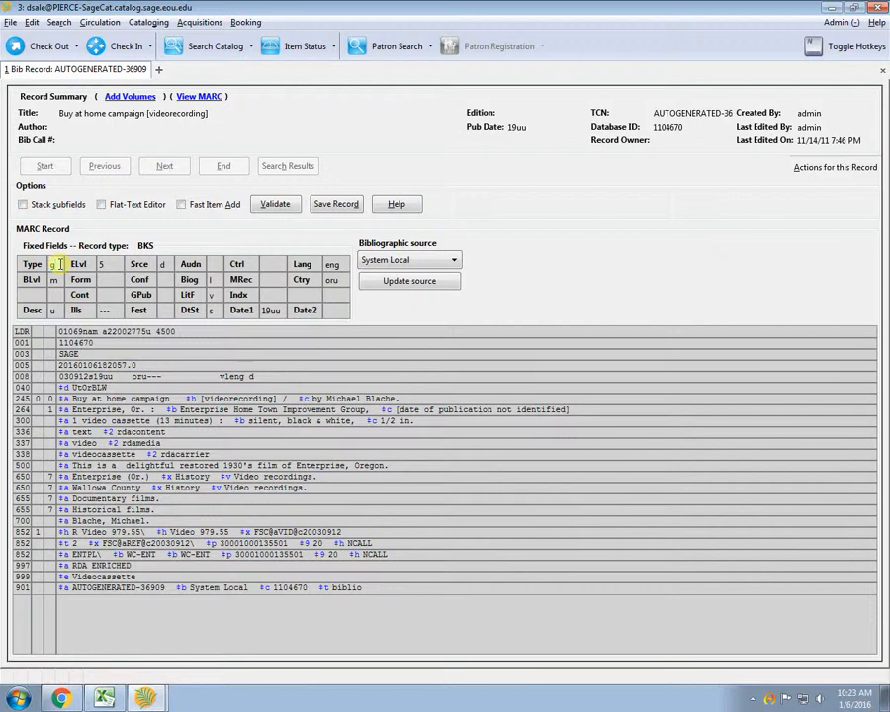
left_click(350, 205)
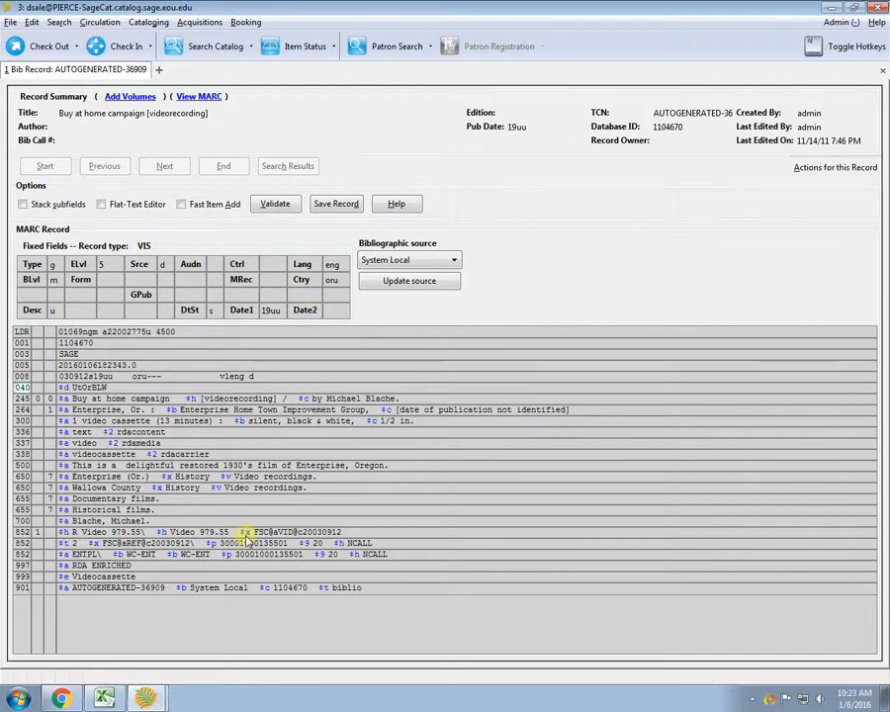
Switch to Chrome and open the Fixed-field elements and 006 section of OCLC's Bibliographic Formats and Standards
left_click(66, 697)
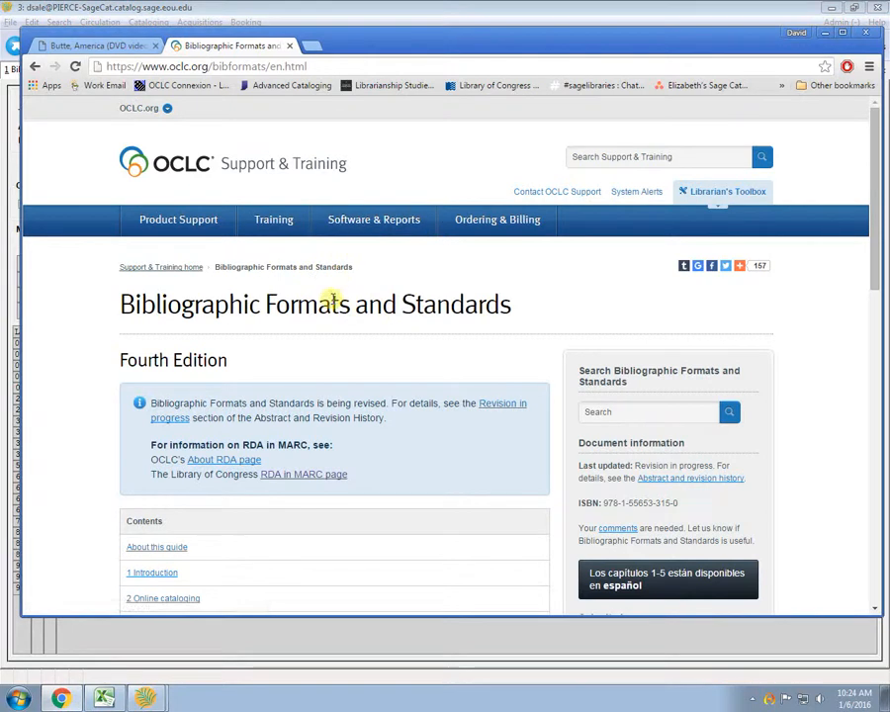
scroll(265, 272, "down", 1)
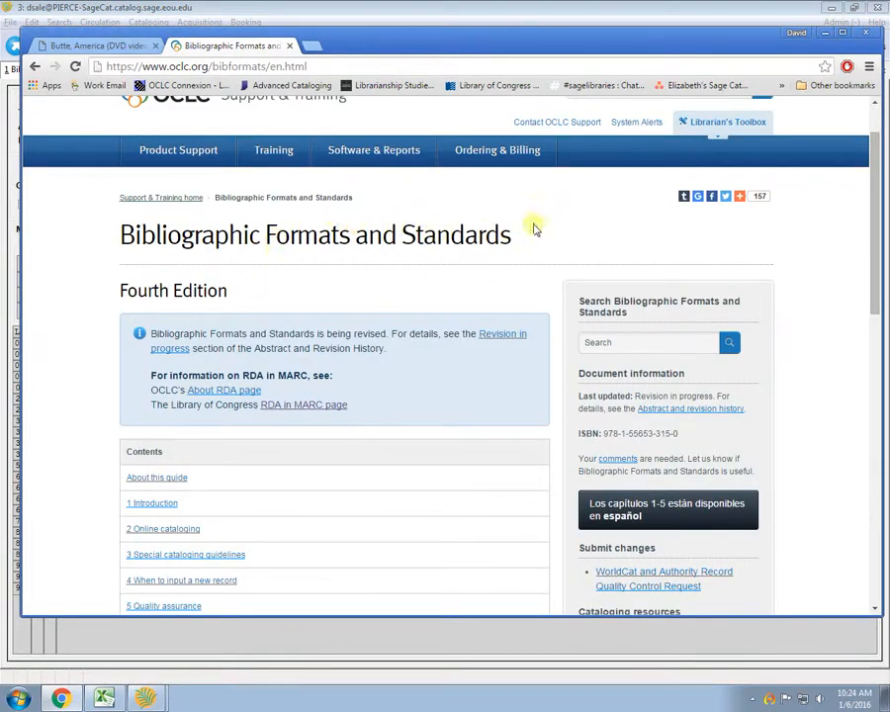
scroll(512, 270, "up", 1)
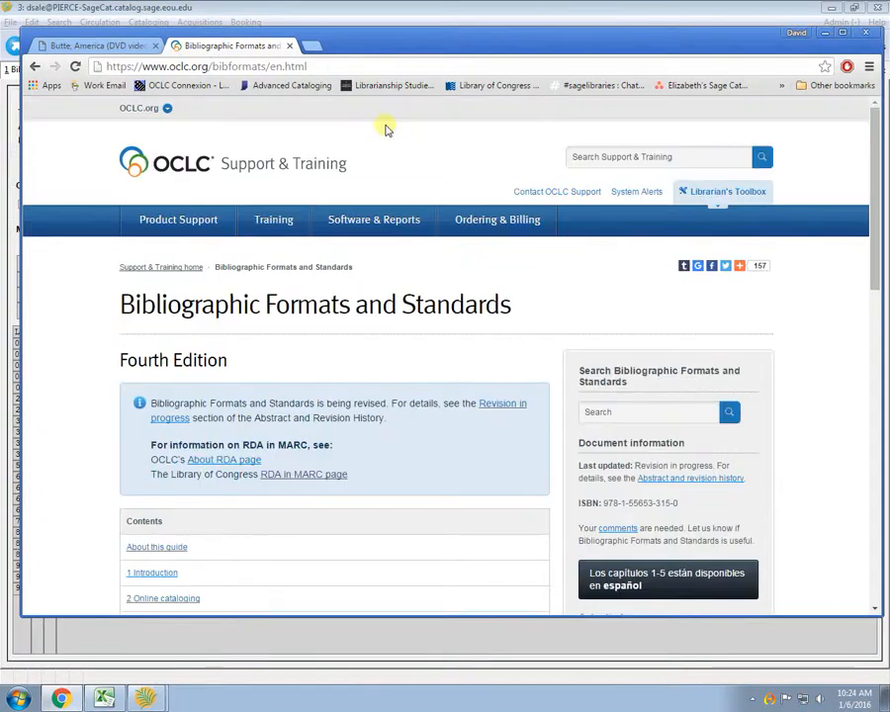
left_click(322, 63)
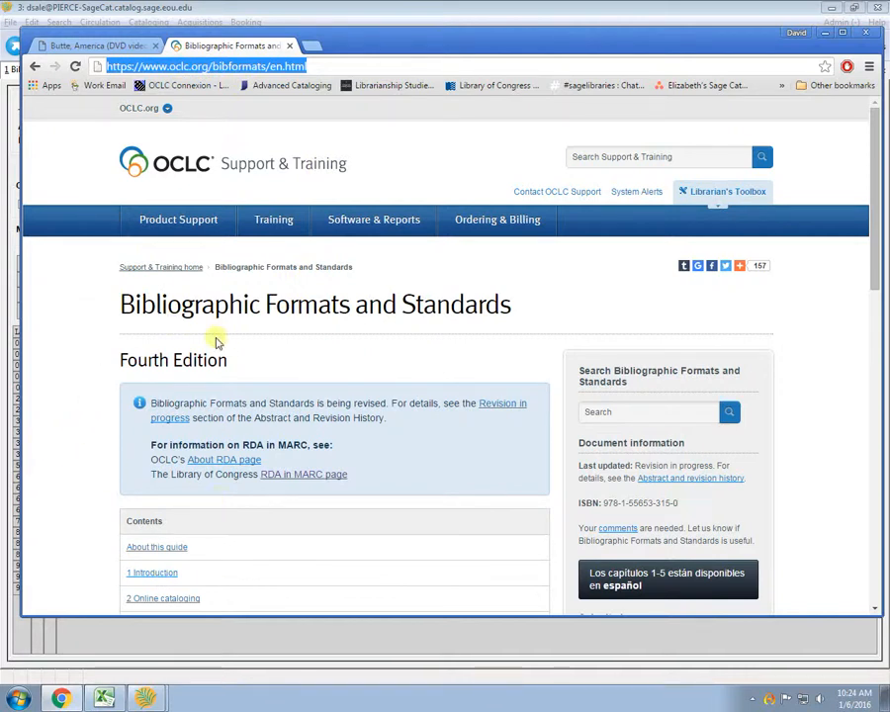
scroll(297, 366, "down", 3)
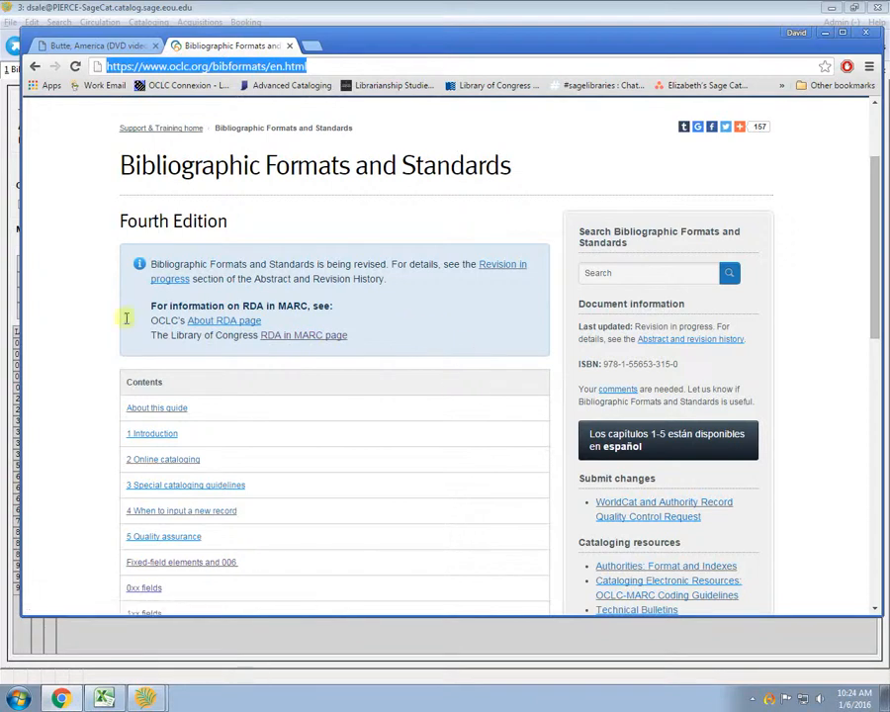
scroll(87, 287, "down", 3)
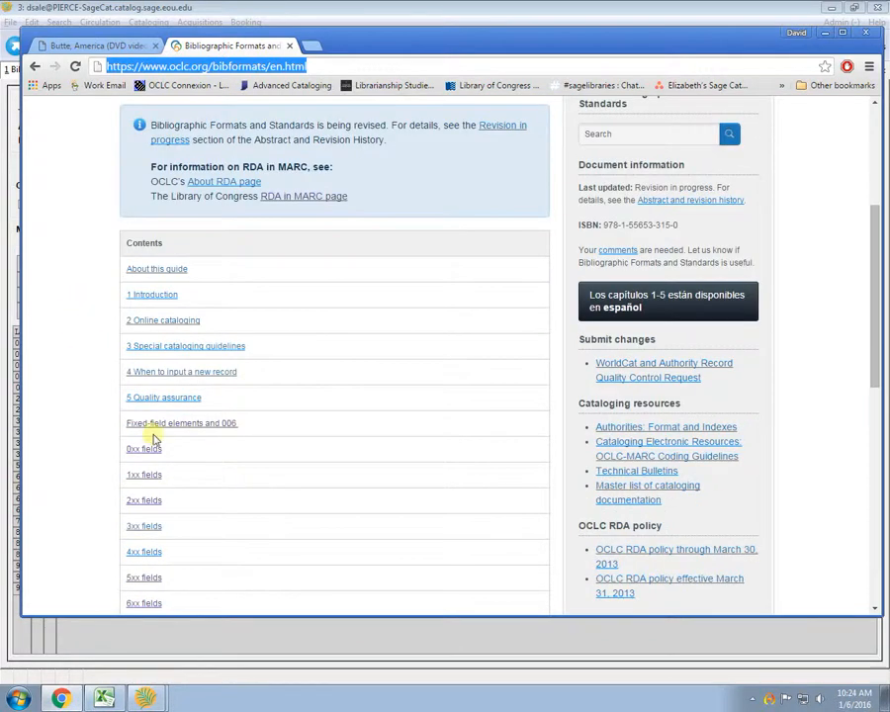
left_click(220, 425)
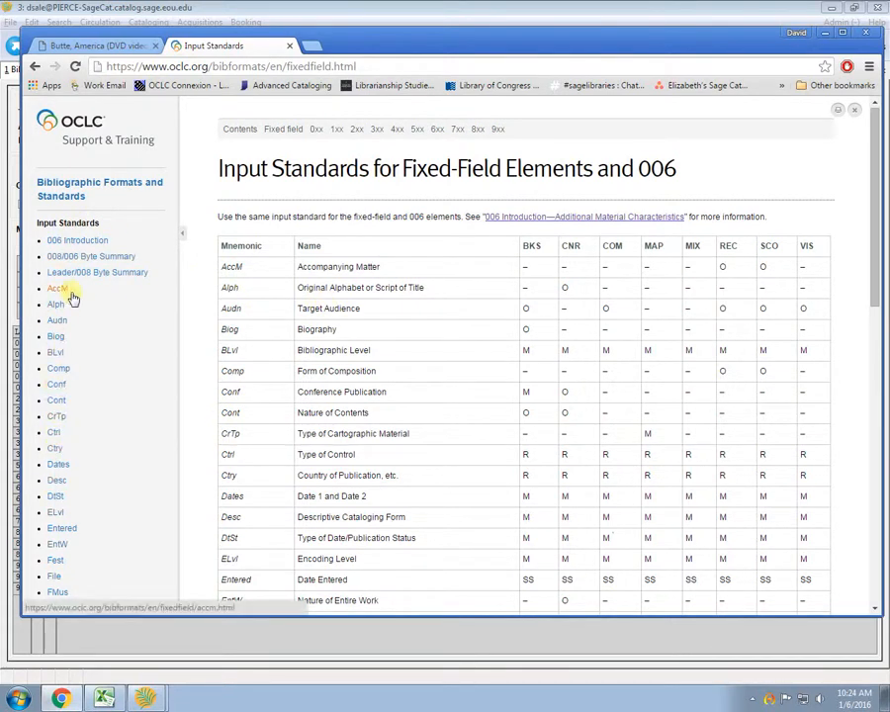
Look up the Type code for video recordings in the OCLC fixed-field guide and return to the MARC record
scroll(83, 347, "down", 3)
scroll(83, 347, "down", 3)
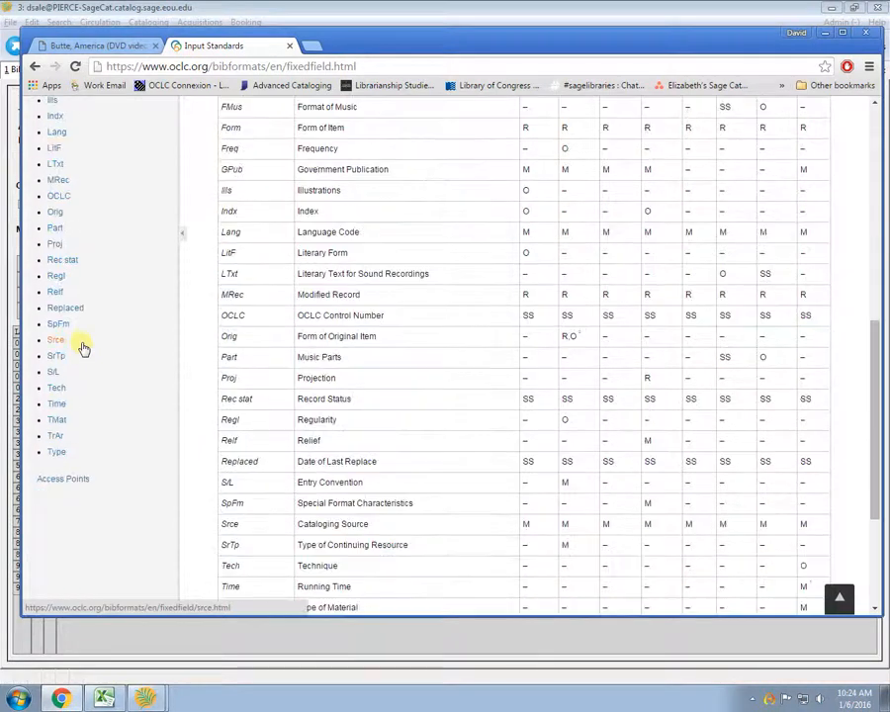
left_click(56, 455)
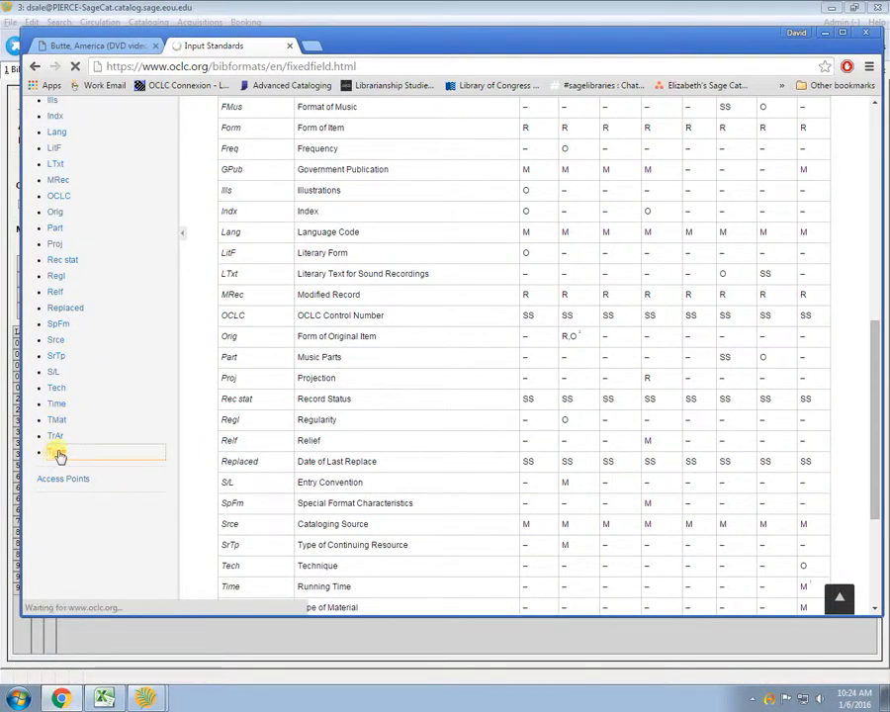
scroll(655, 315, "down", 1)
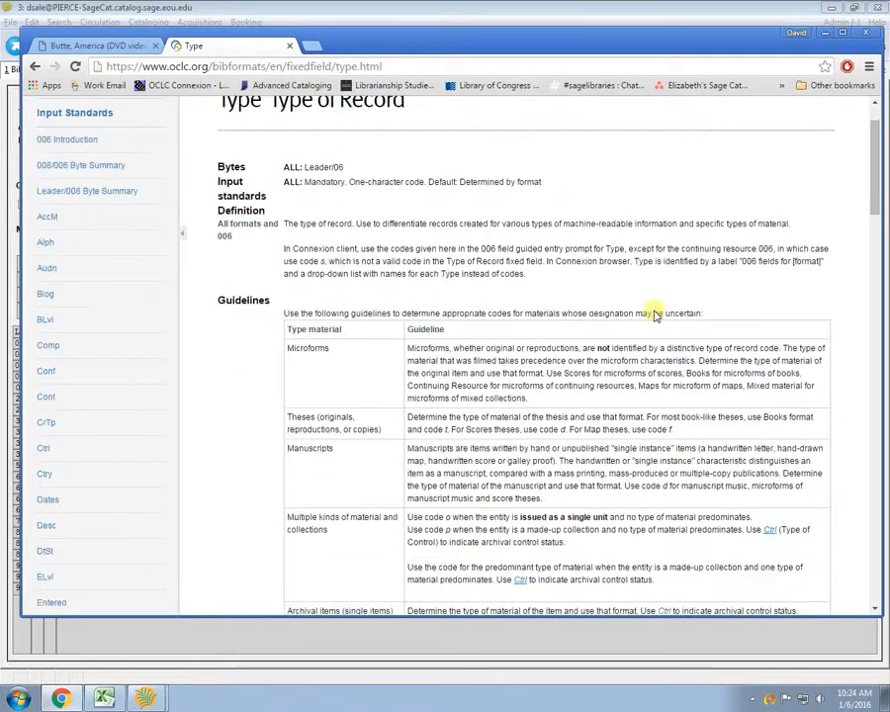
scroll(655, 315, "down", 12)
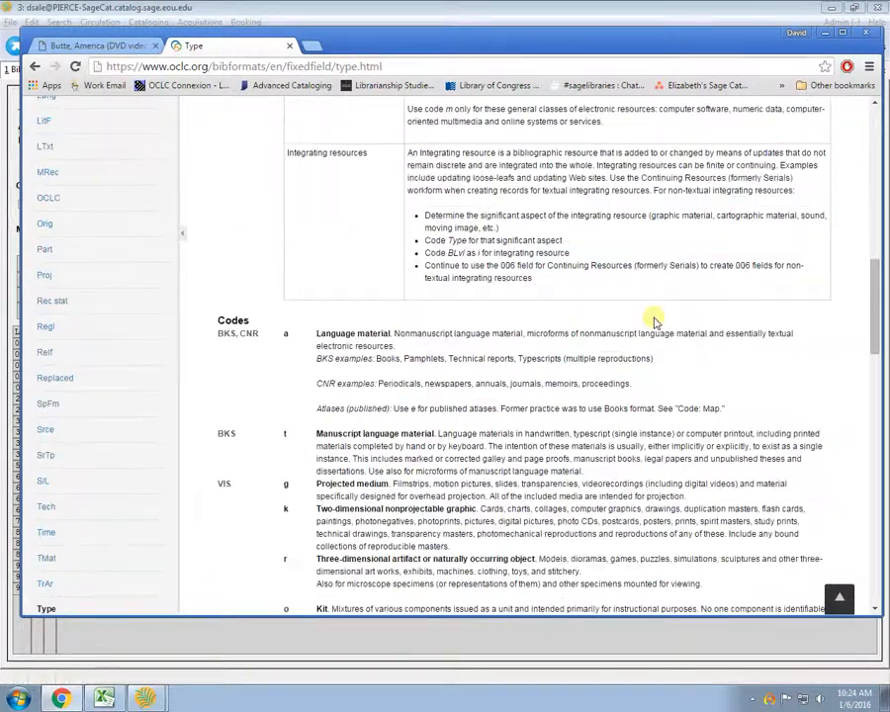
scroll(655, 320, "down", 2)
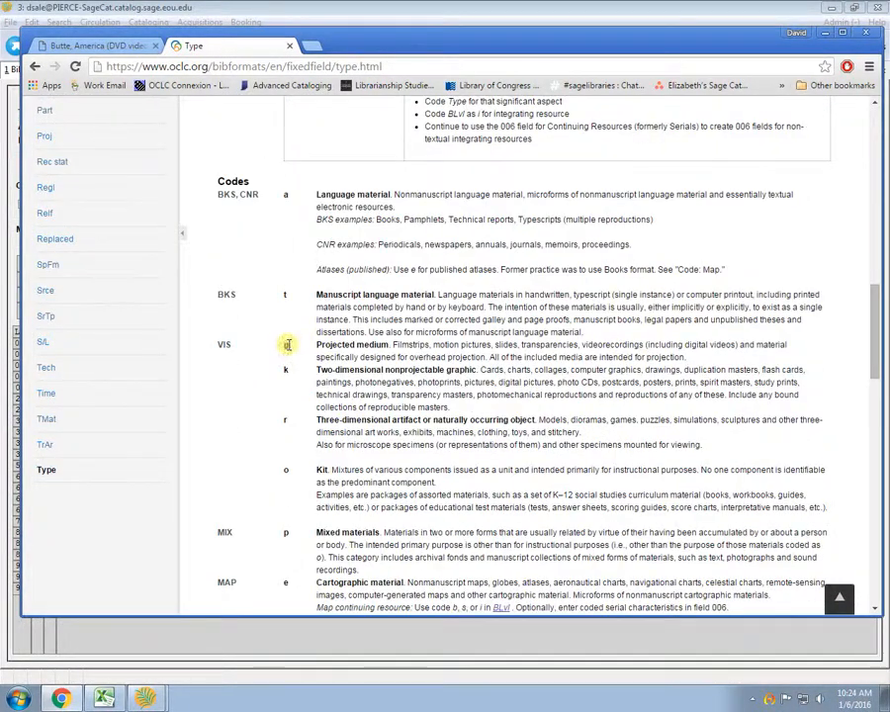
left_click_drag(287, 344, 794, 344)
left_click(715, 397)
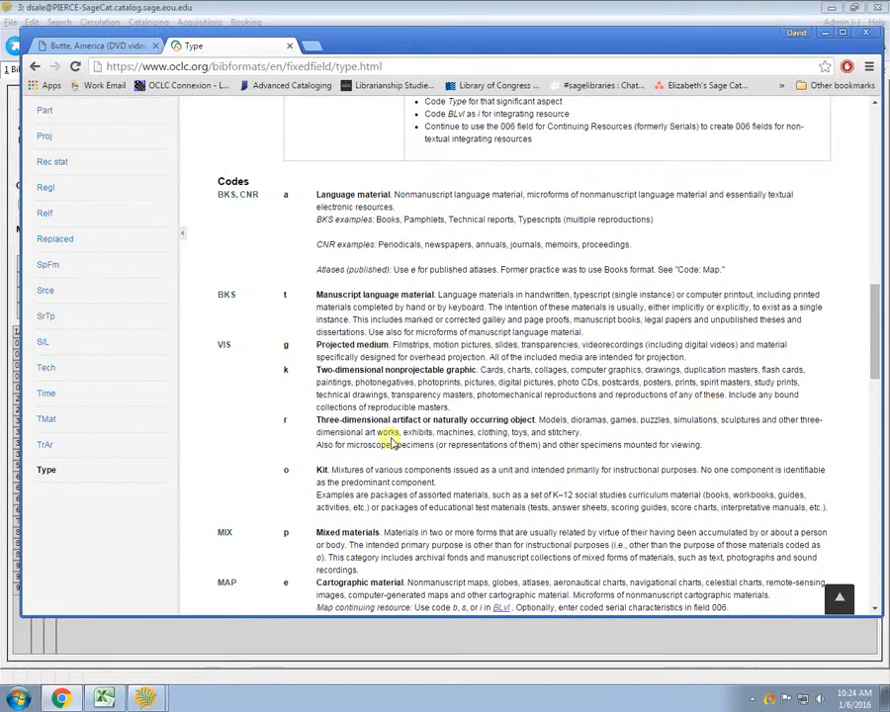
left_click(292, 27)
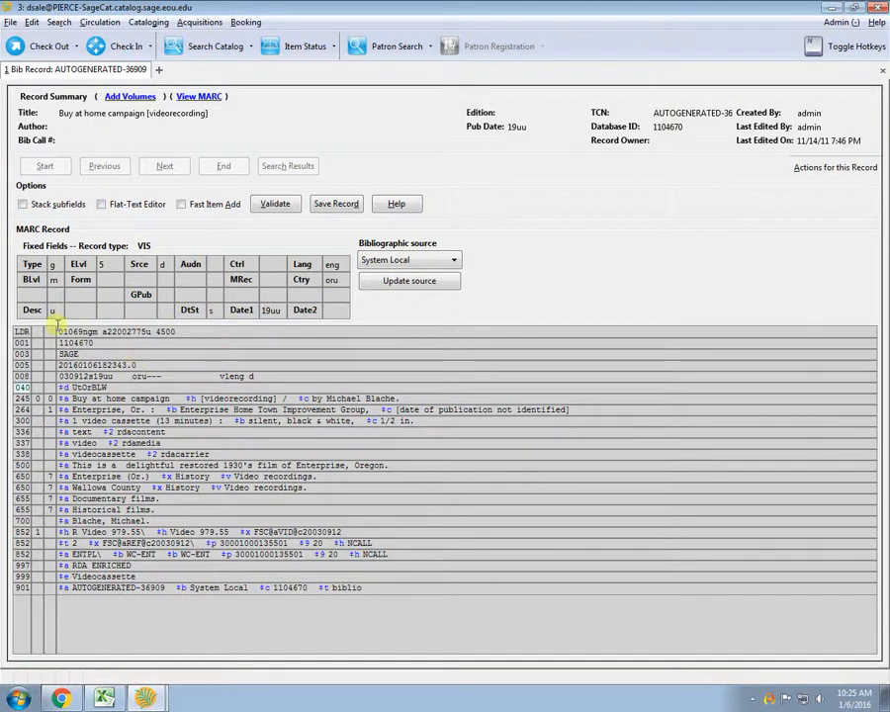
Review the Desc codes in the OCLC guide in Chrome, including the Unknown code, and return to the MARC record
left_click(68, 701)
scroll(81, 309, "up", 4)
scroll(84, 312, "up", 5)
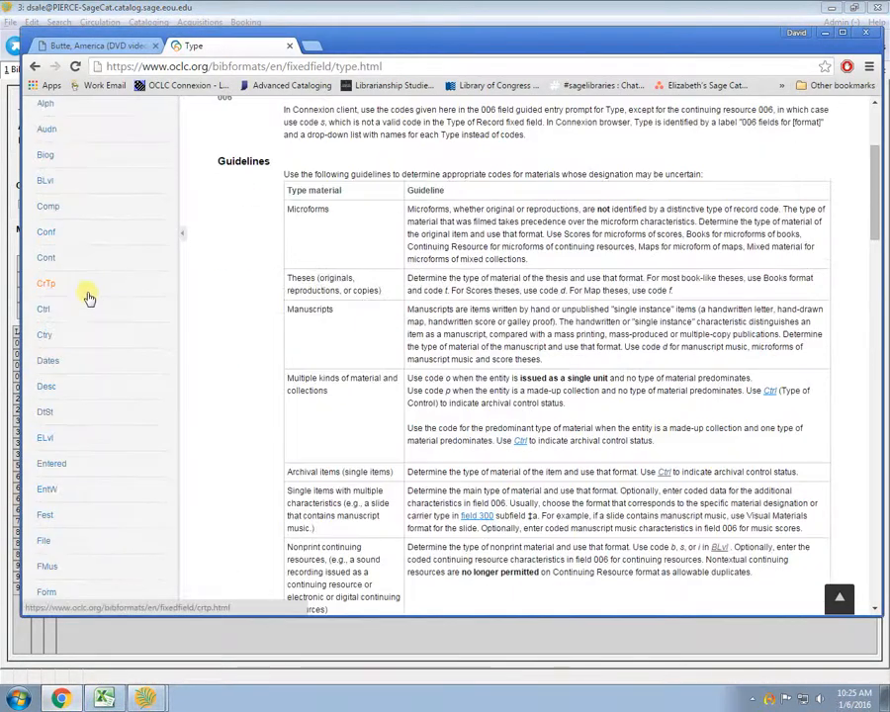
left_click(46, 394)
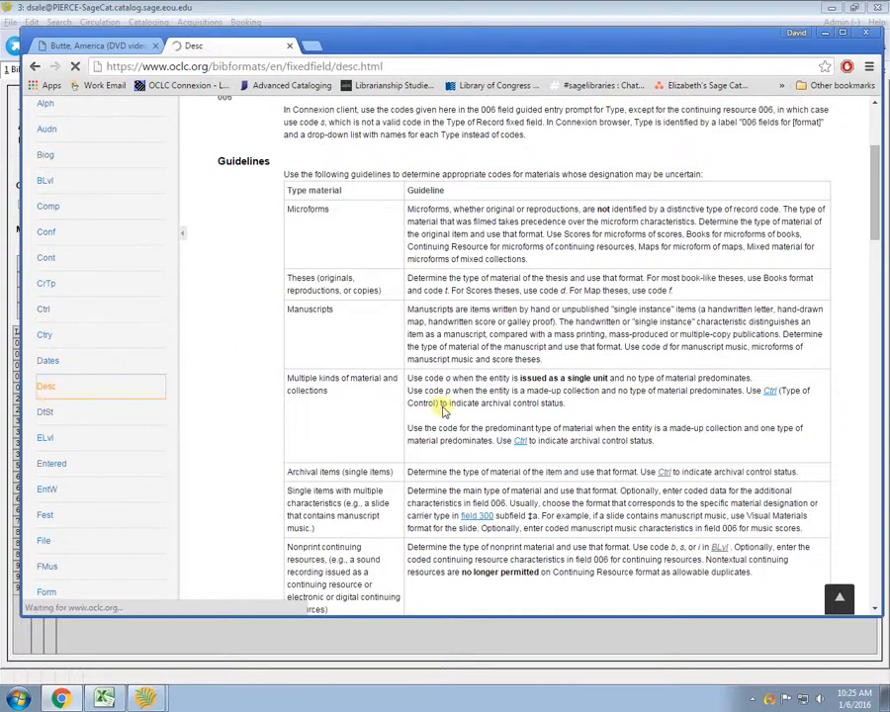
scroll(564, 349, "down", 3)
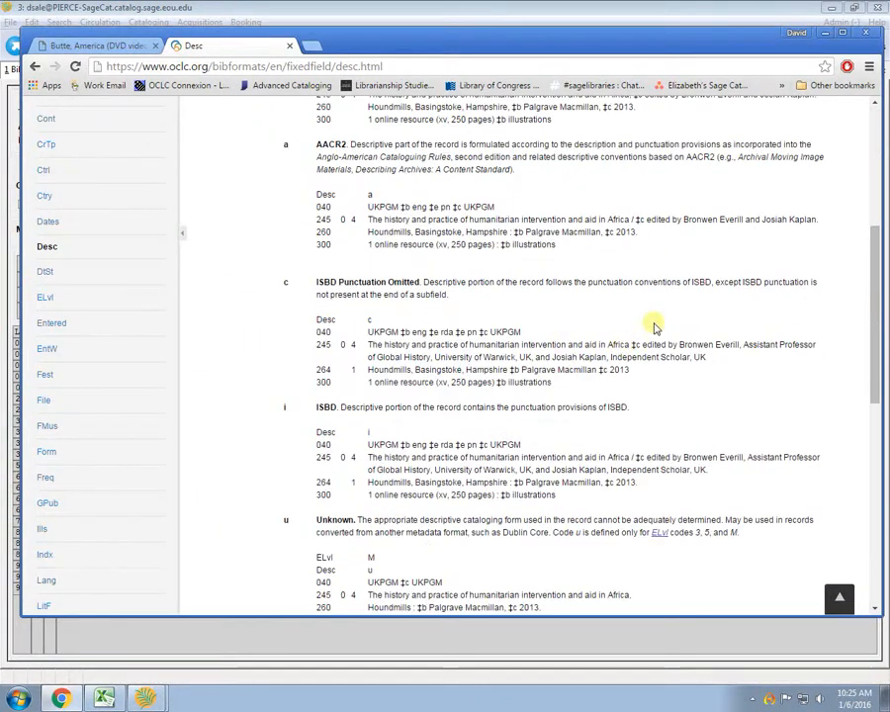
scroll(625, 531, "down", 1)
scroll(623, 524, "up", 1)
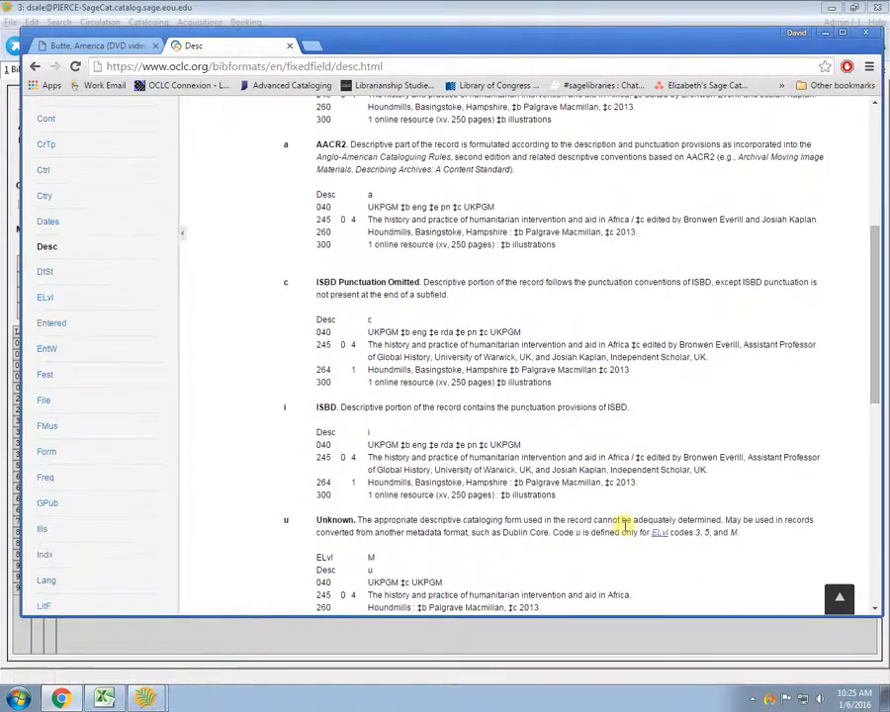
left_click(421, 12)
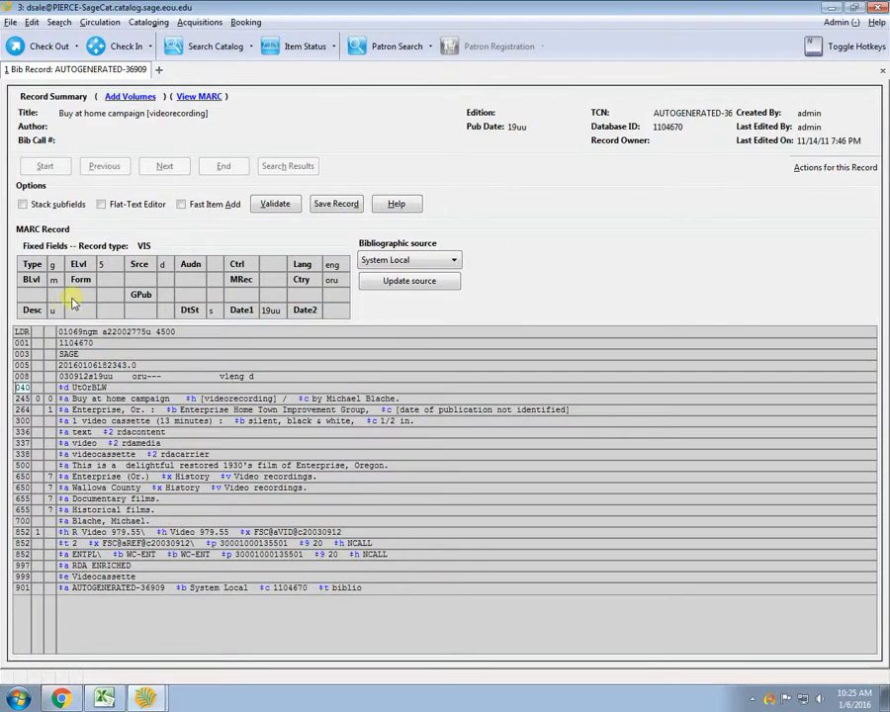
Clear the Desc fixed field and check the publication date wording in field 264 subfield c
left_click(57, 309)
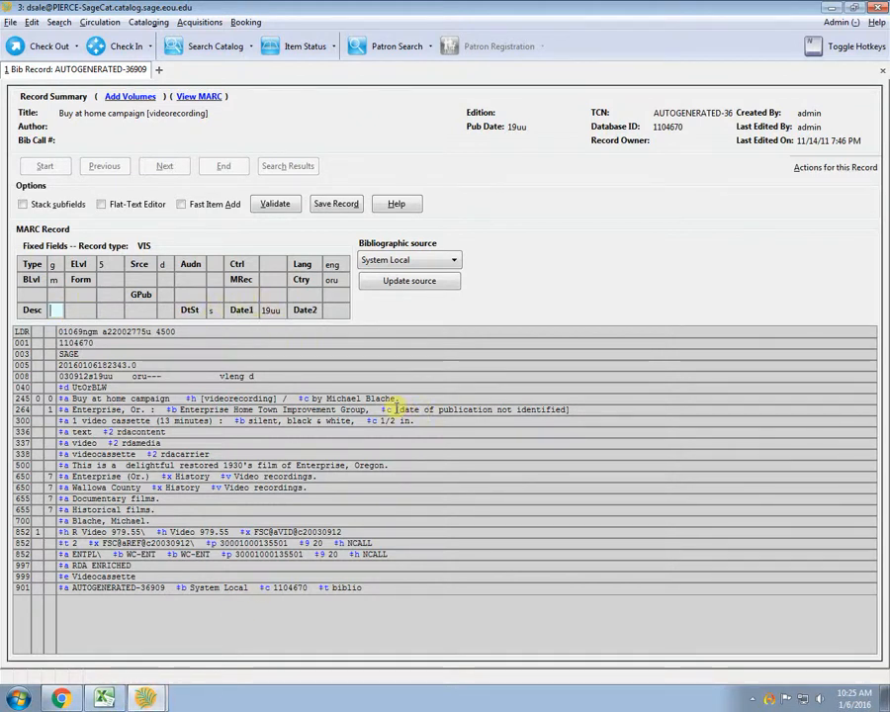
left_click(442, 410)
double_click(454, 409)
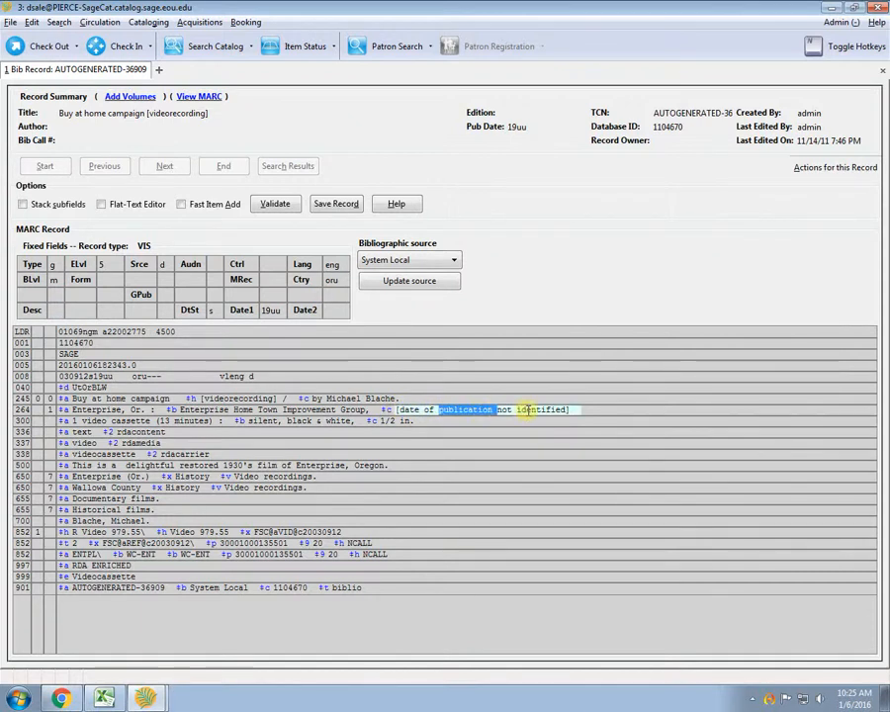
left_click(549, 410)
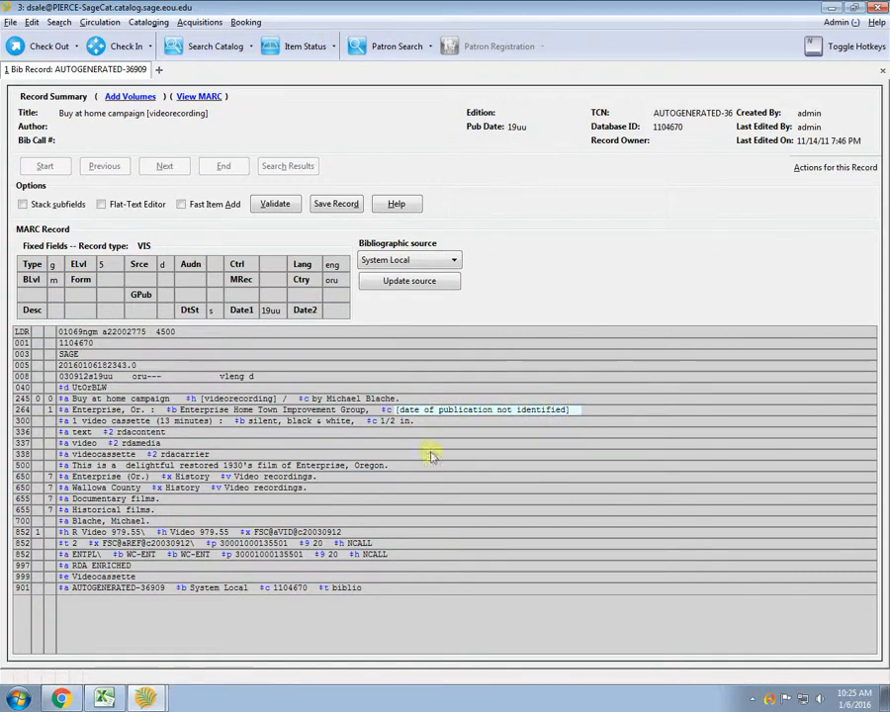
Switch to Chrome and look up how missing digits are coded on the OCLC guide's Dates page
left_click(61, 698)
scroll(353, 364, "up", 3)
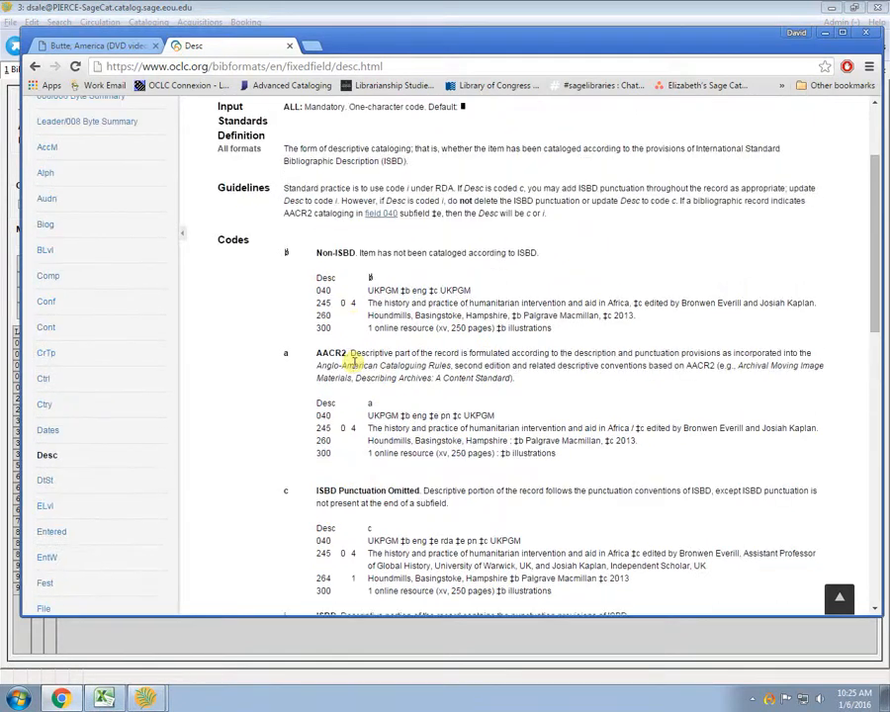
scroll(87, 296, "down", 3)
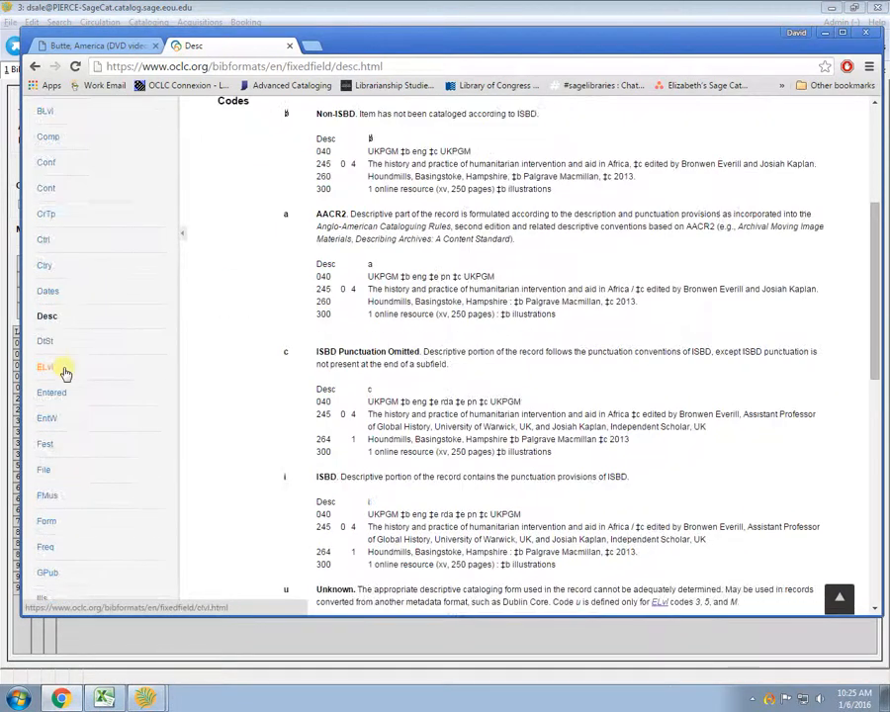
scroll(49, 299, "down", 1)
left_click(48, 294)
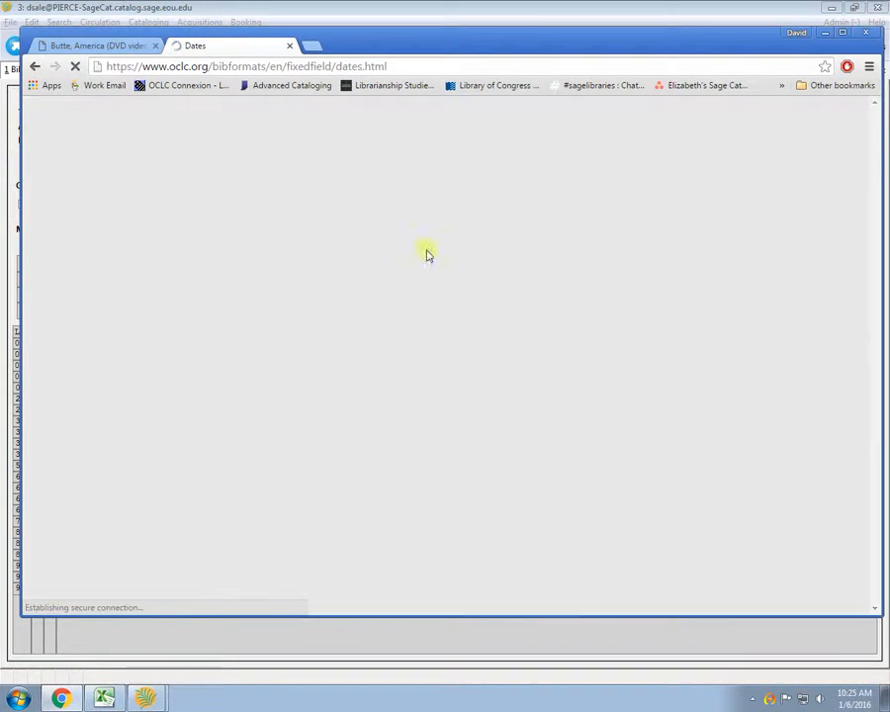
scroll(594, 305, "down", 4)
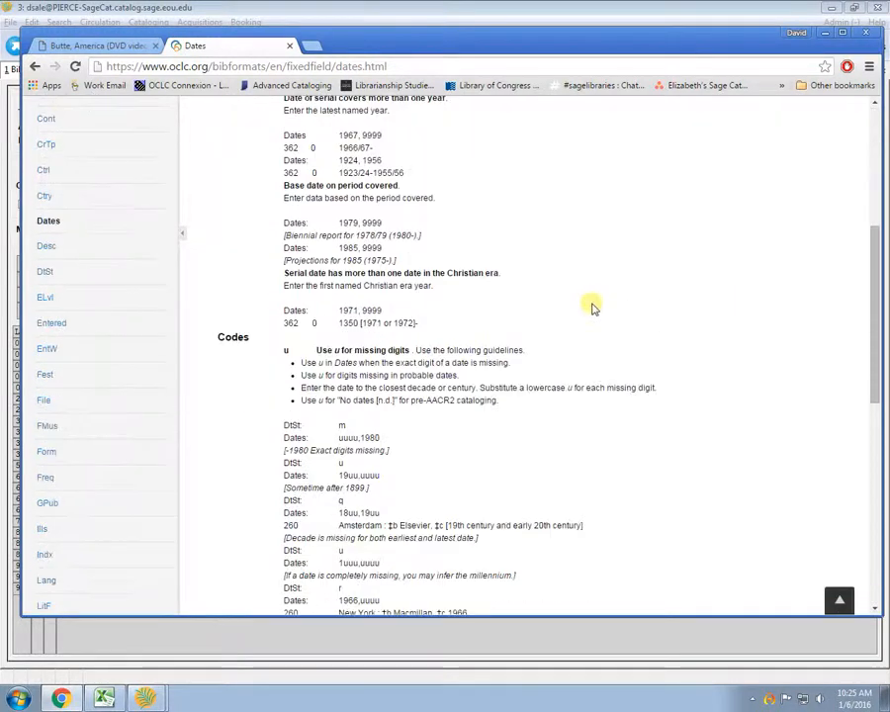
scroll(633, 308, "down", 1)
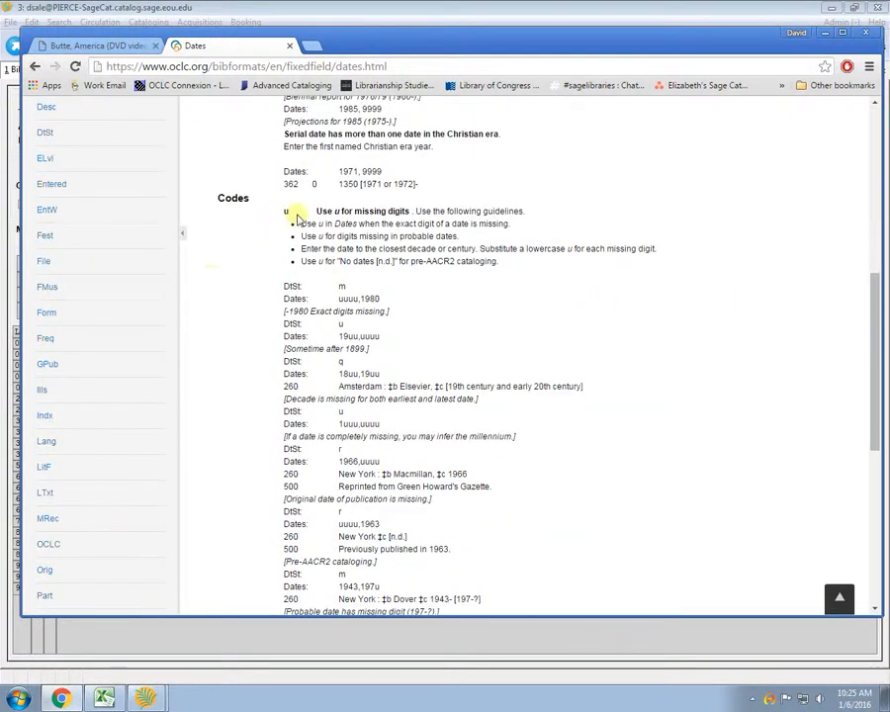
Review the missing-digit coding examples and guidelines on the Dates page, and return to the MARC record
scroll(593, 306, "down", 6)
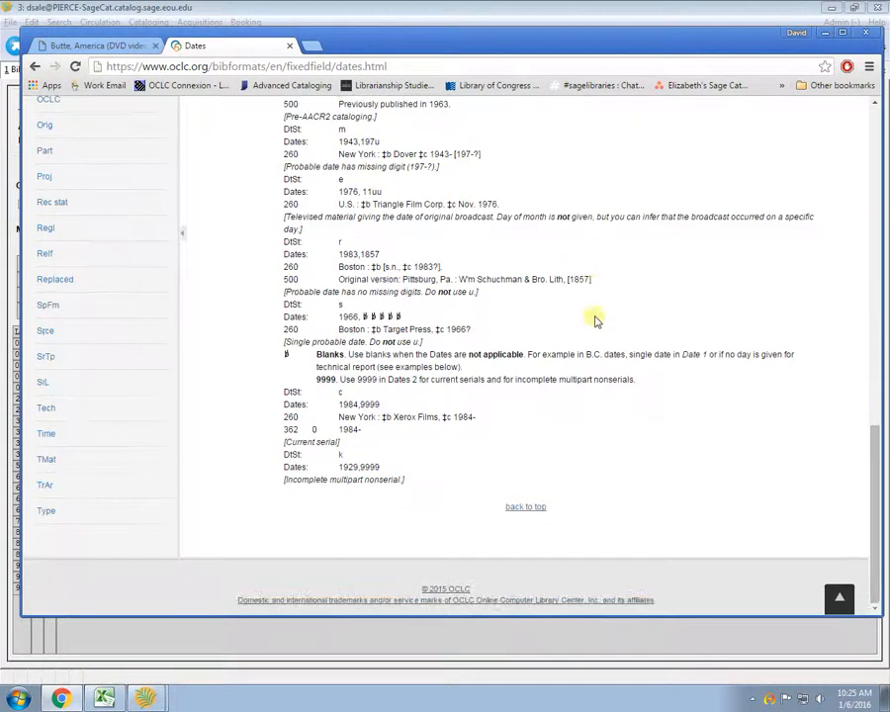
scroll(594, 317, "up", 9)
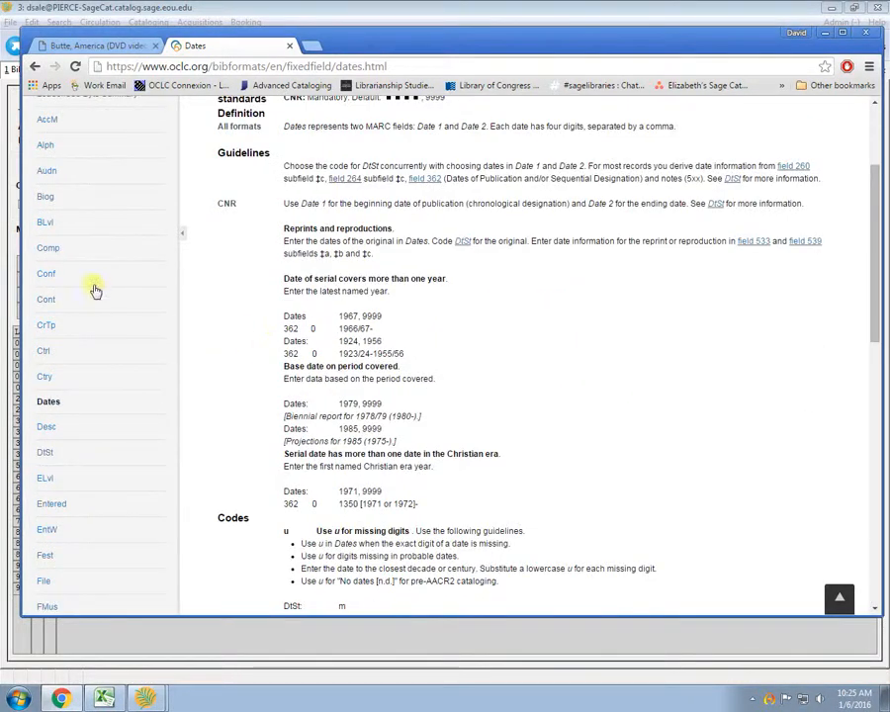
left_click(145, 699)
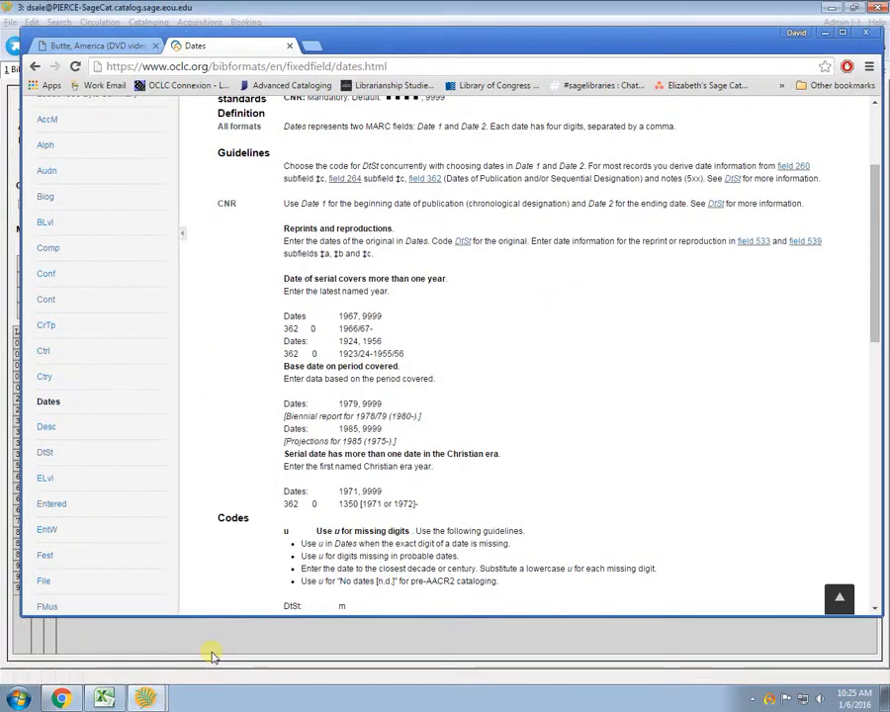
Look up the Single date and Unknown date codes on the OCLC DtSt page in Chrome, and set the record's DtSt fixed field to n
left_click(61, 698)
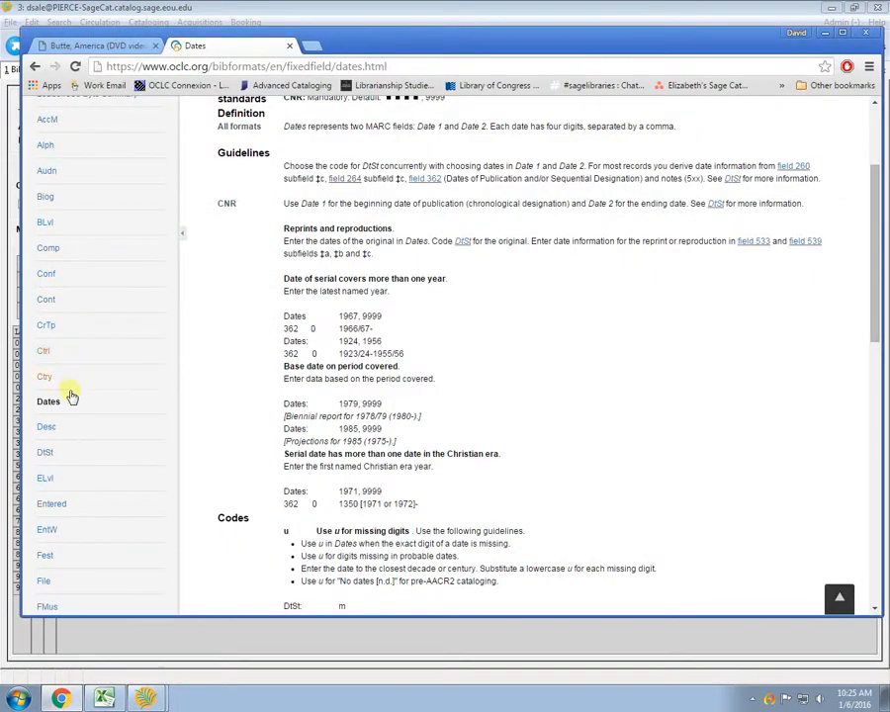
left_click(50, 454)
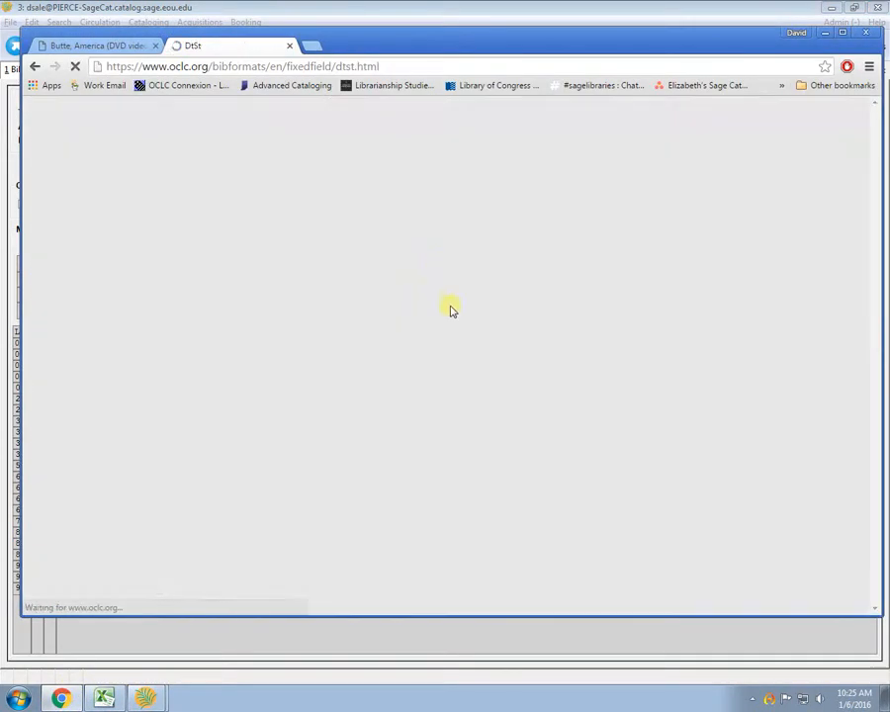
scroll(477, 327, "down", 3)
scroll(598, 372, "up", 3)
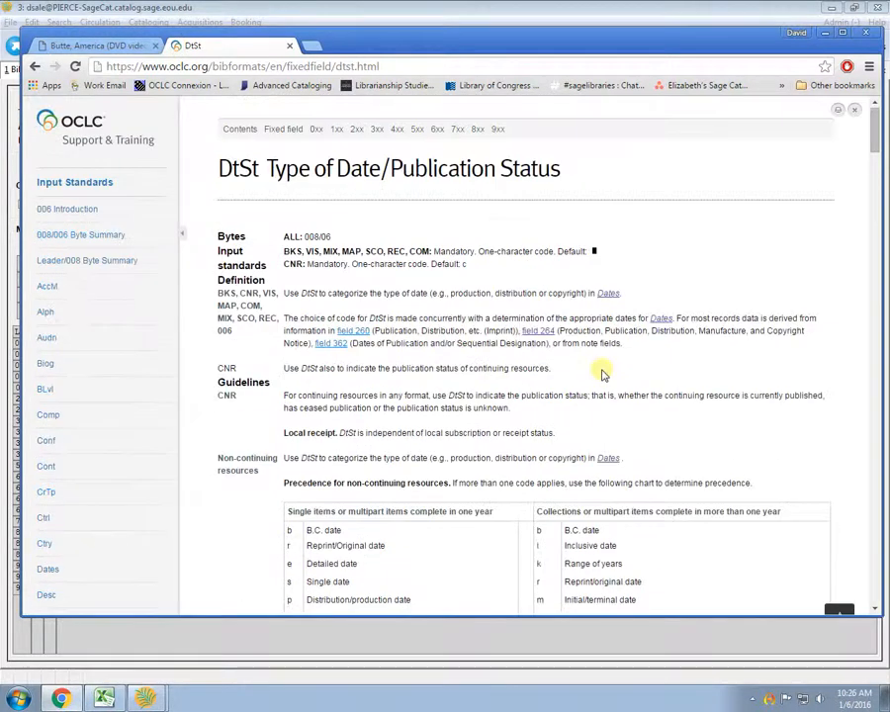
scroll(688, 423, "down", 2)
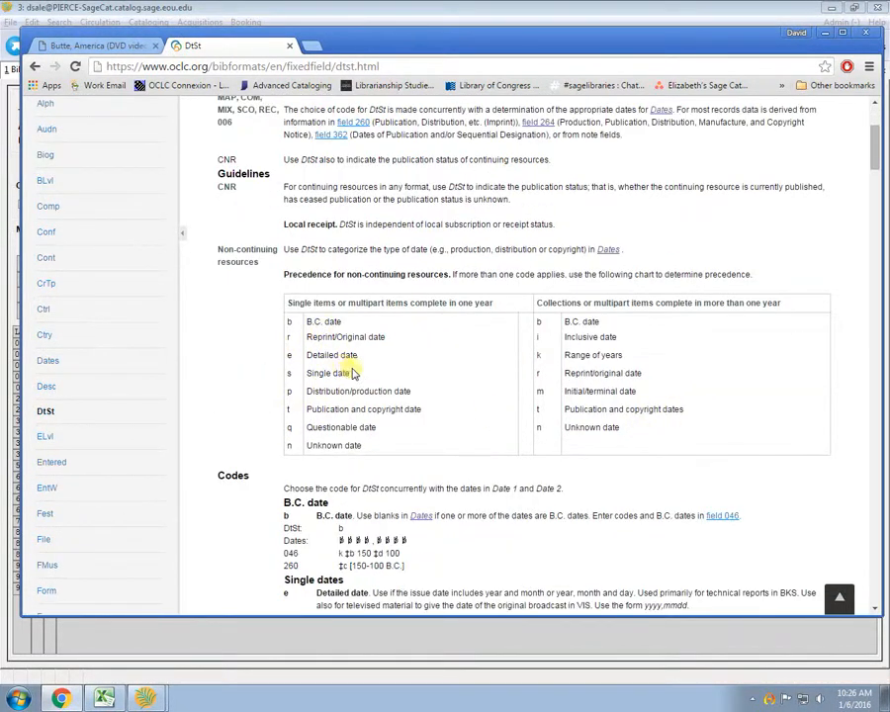
triple_click(352, 373)
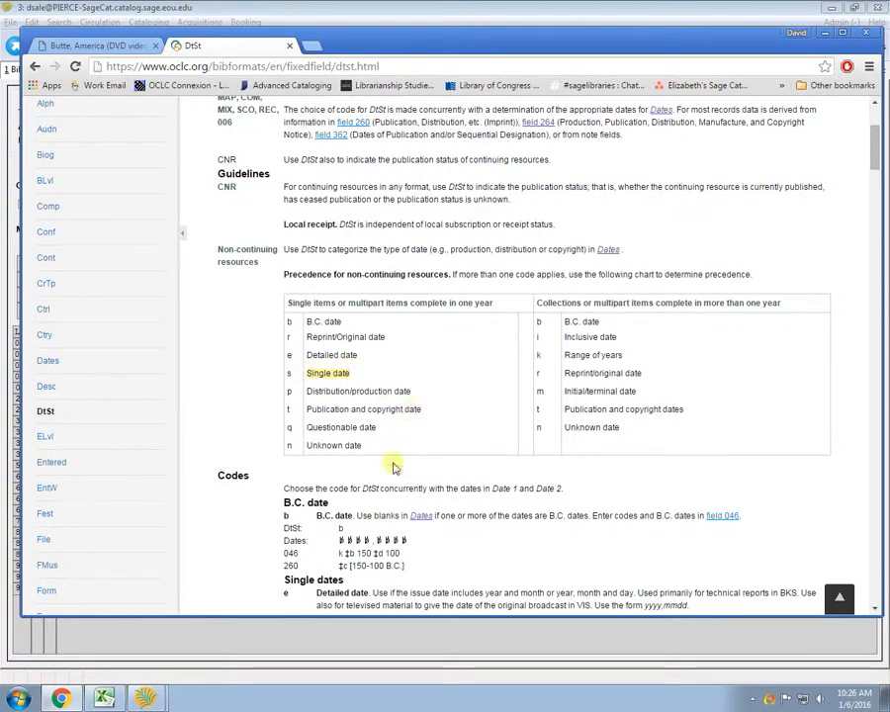
left_click_drag(370, 446, 310, 446)
left_click(298, 633)
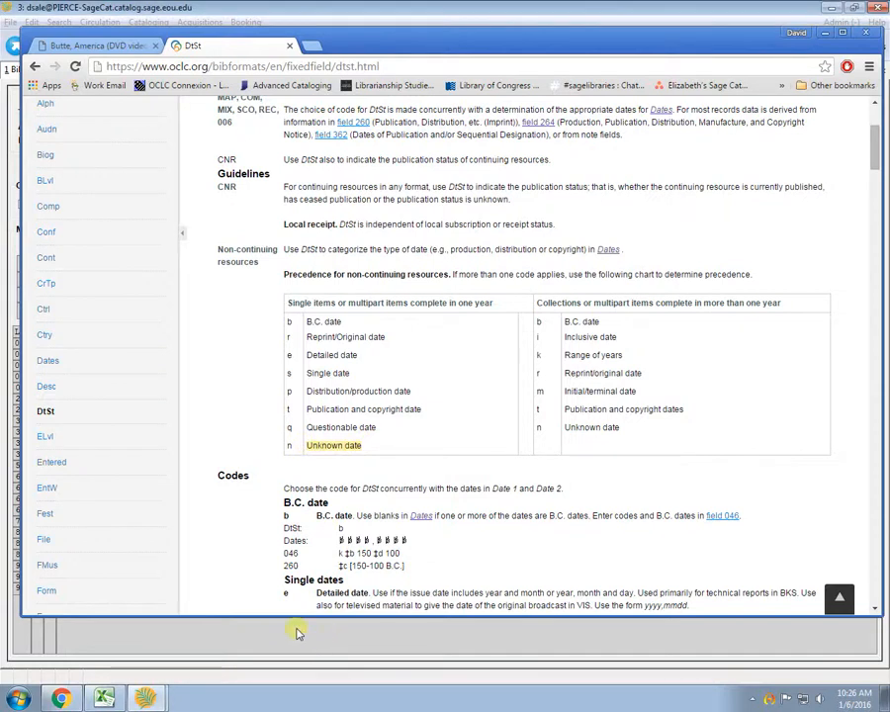
left_click(215, 311)
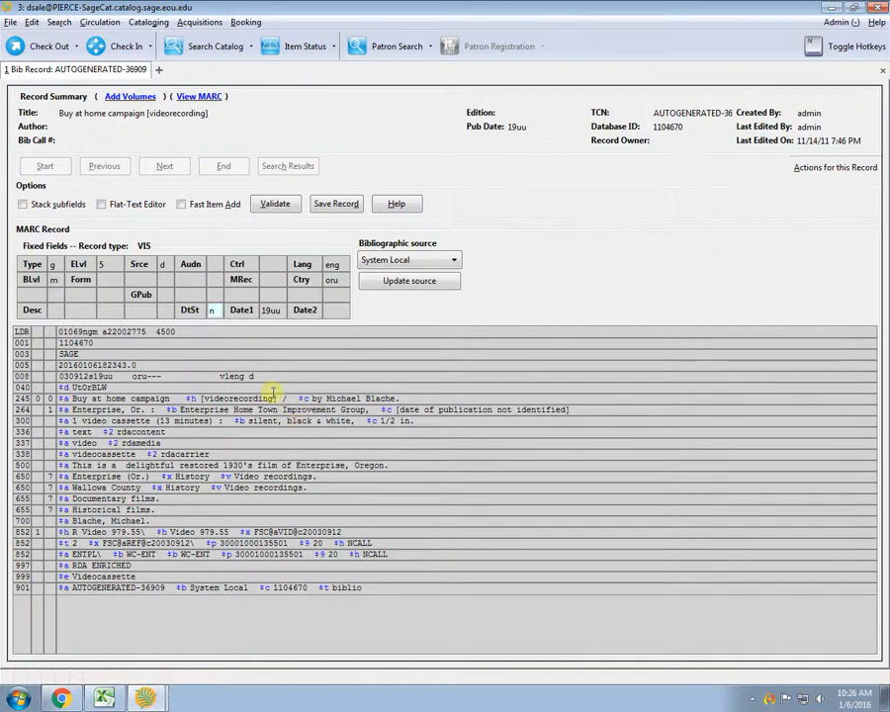
Switch to Chrome, open the OCLC guide's Input Standards overview of fixed-field elements, and return to the MARC record
left_click(65, 698)
scroll(221, 170, "up", 3)
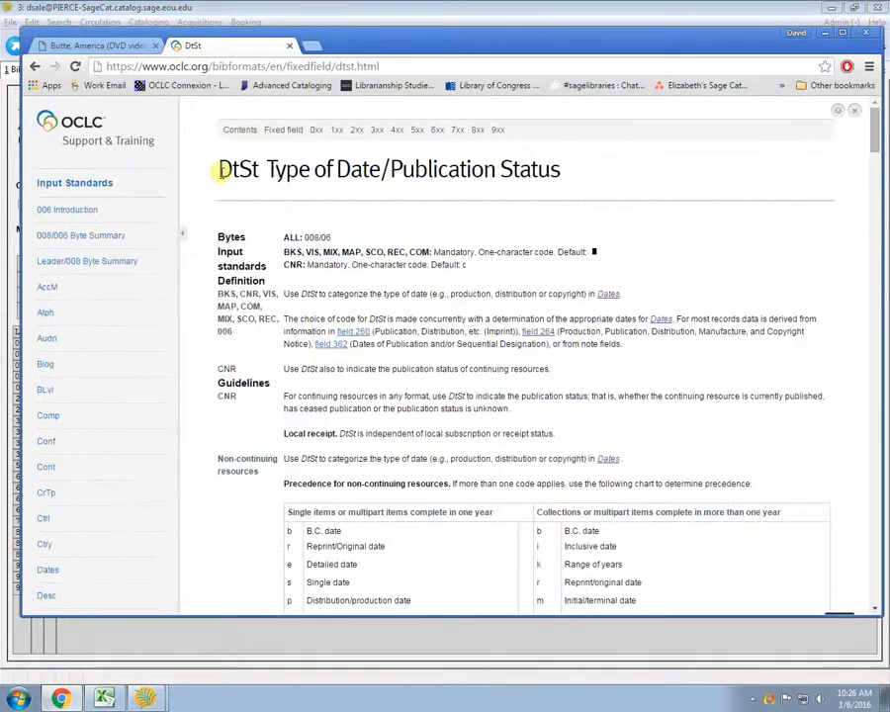
left_click(82, 141)
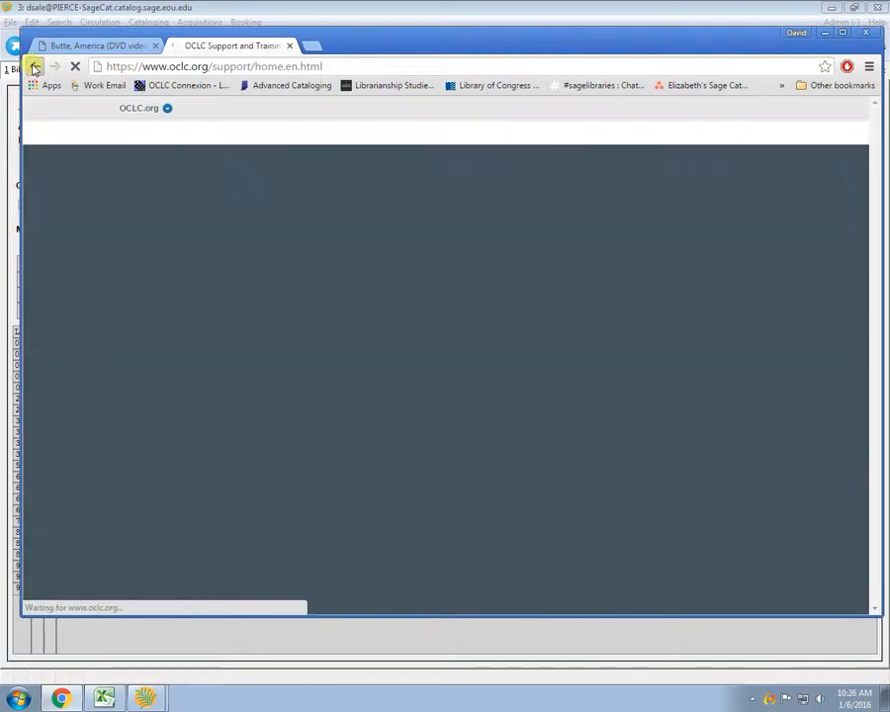
left_click(33, 68)
left_click(35, 68)
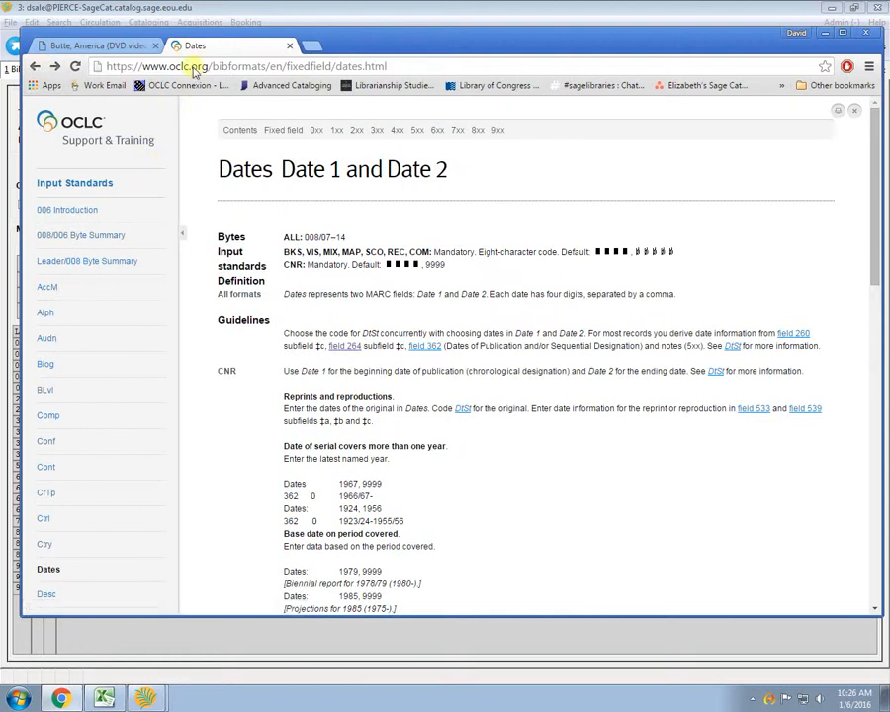
left_click(75, 184)
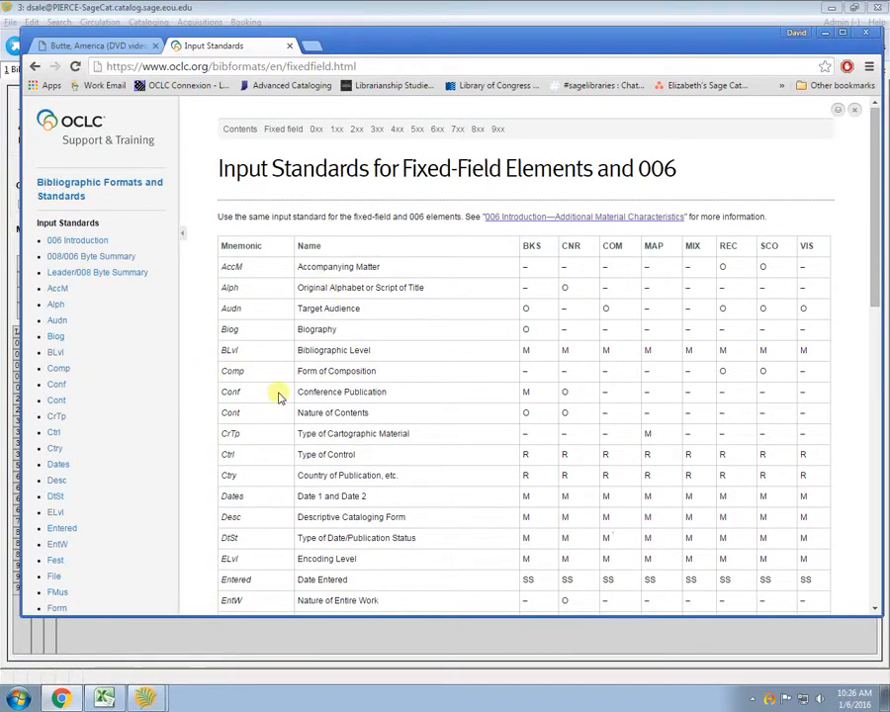
left_click(418, 18)
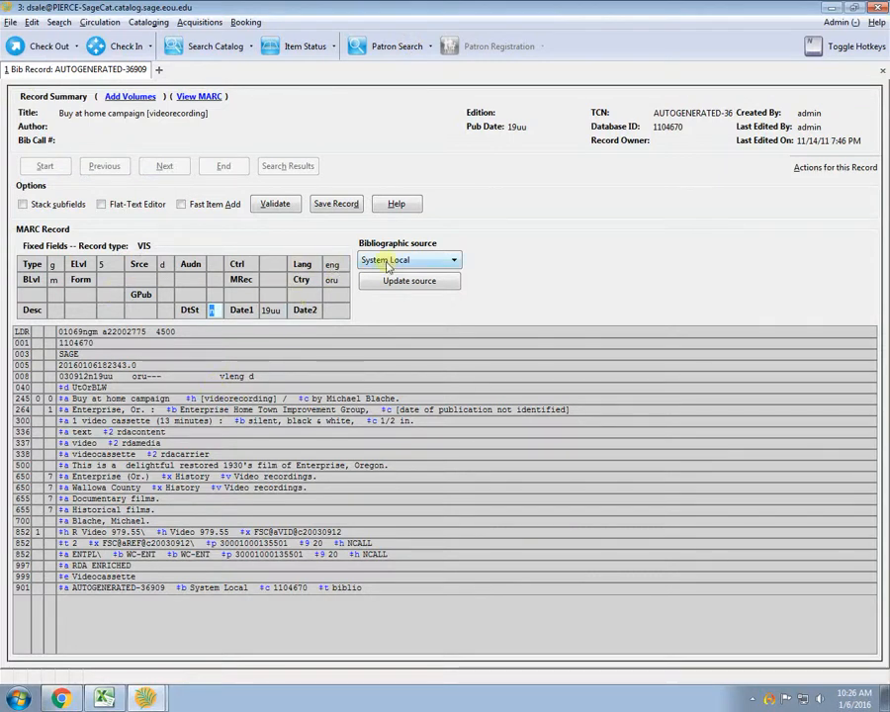
Save the edited MARC record and open it in OPAC View
left_click(341, 205)
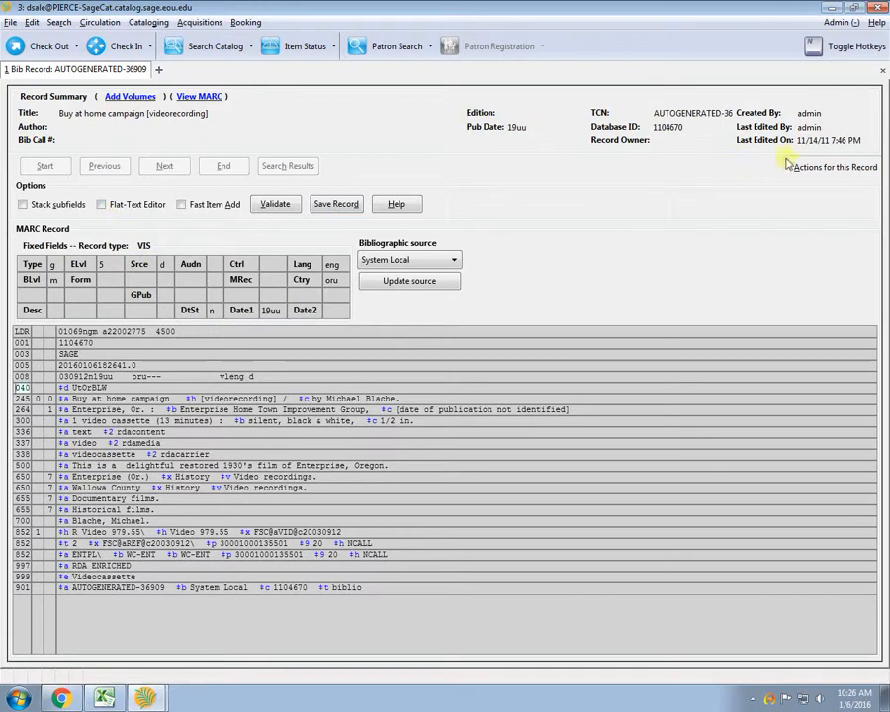
left_click(792, 166)
left_click(734, 181)
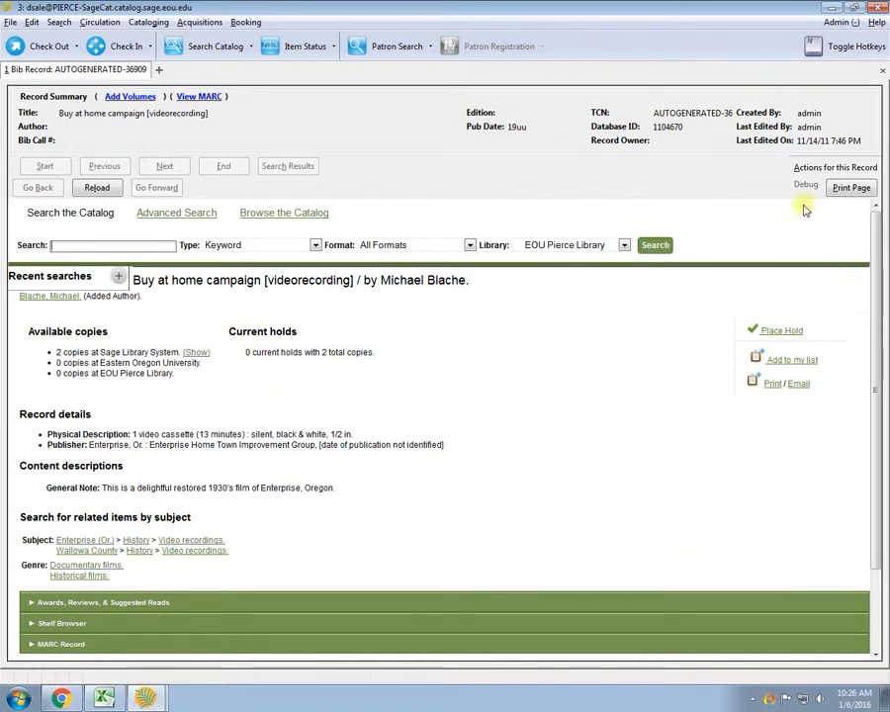
Reopen the record in MARC Edit and add a 007 field above the 008 field
left_click(799, 168)
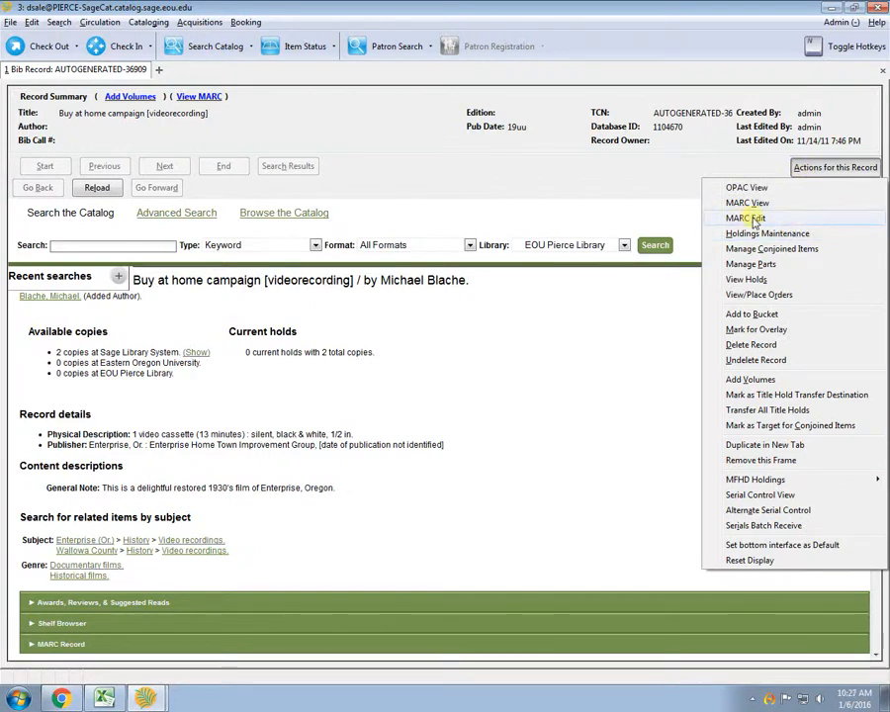
left_click(752, 218)
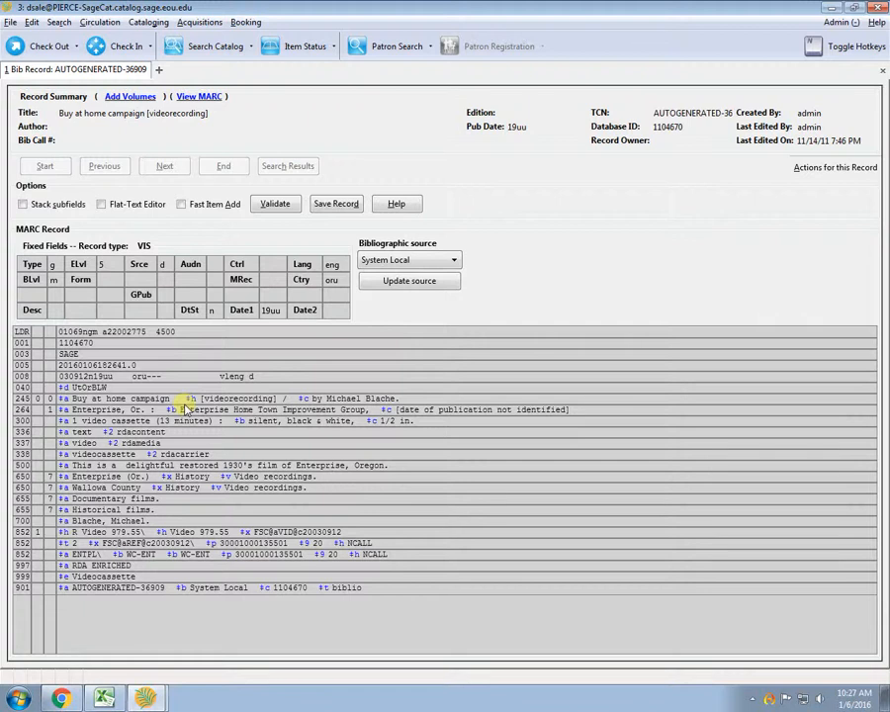
right_click(21, 377)
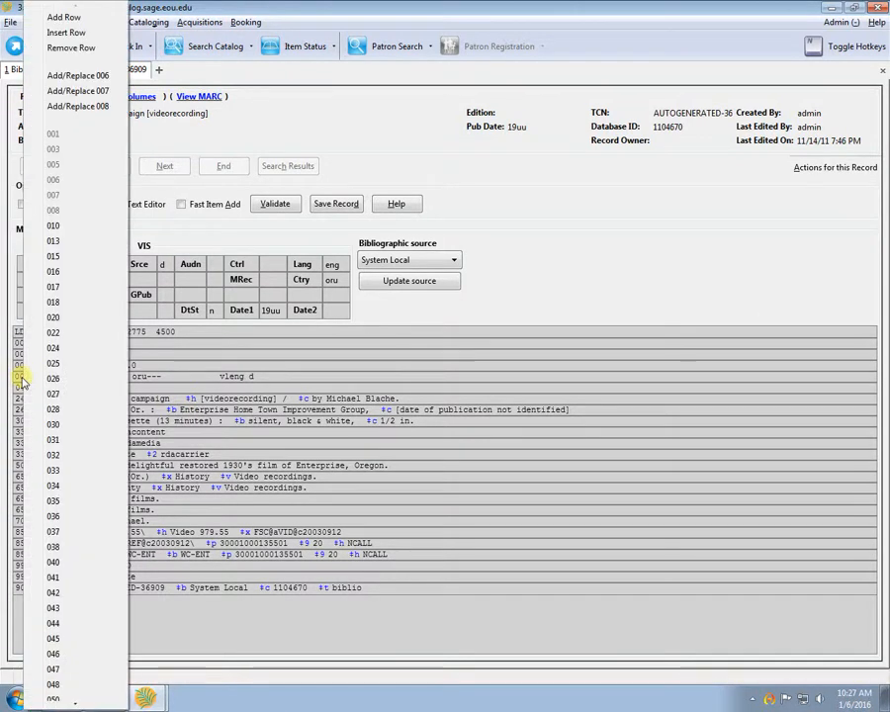
left_click(224, 400)
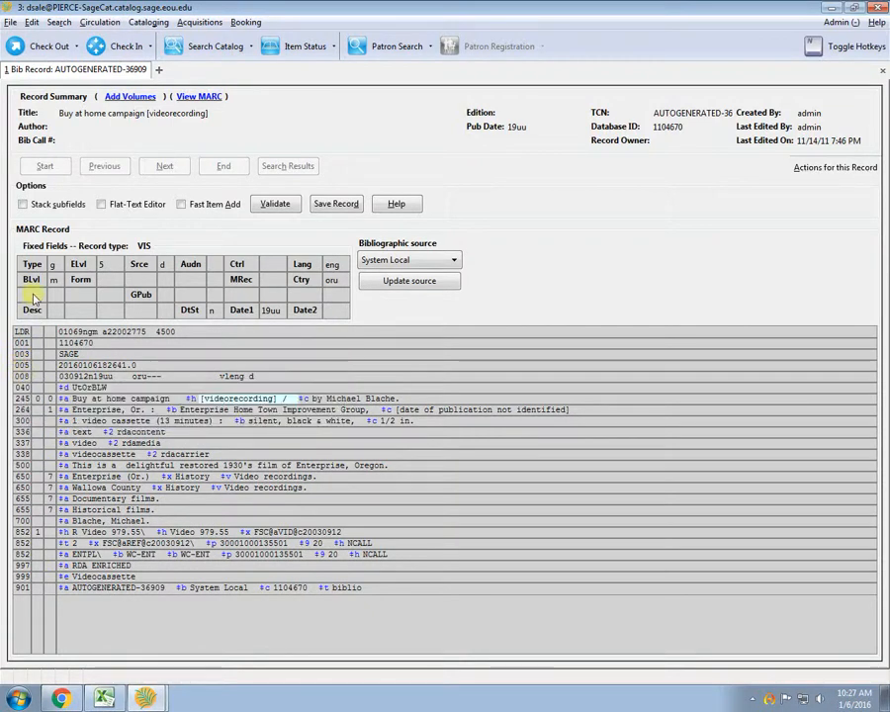
right_click(21, 380)
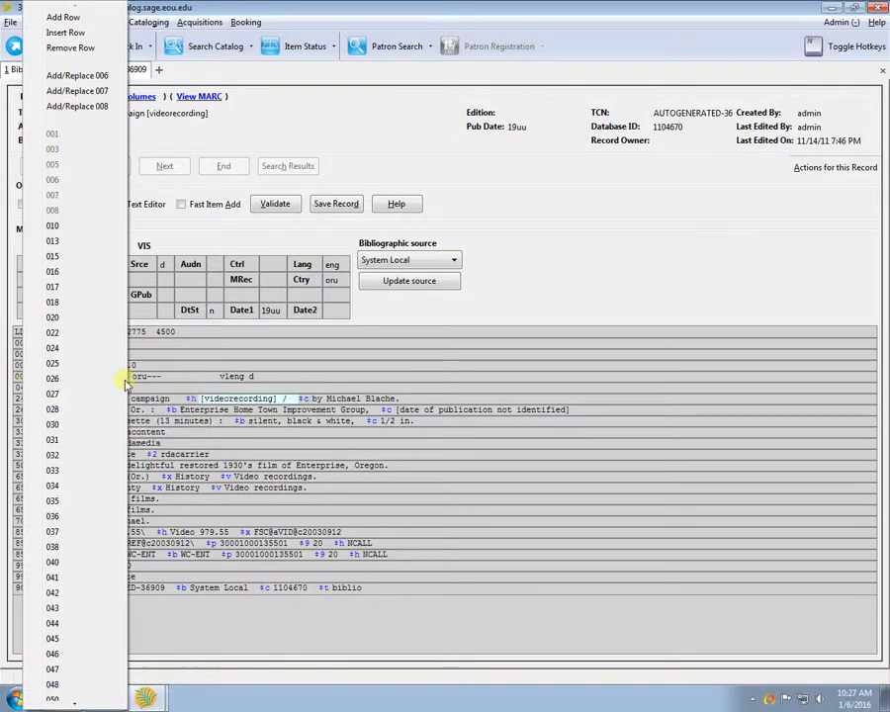
left_click(188, 376)
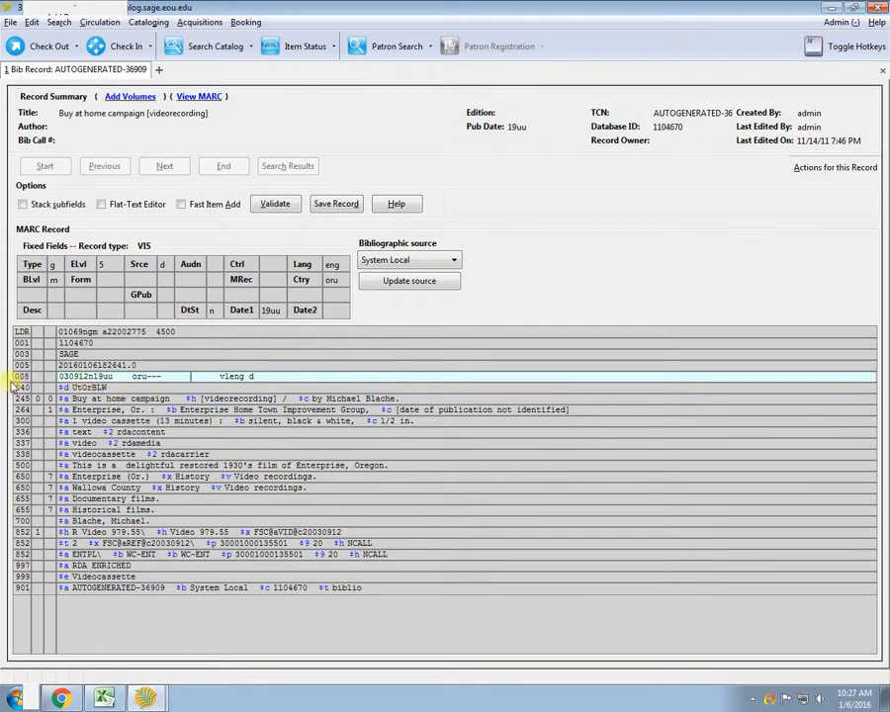
mouse_move(22, 380)
right_click(19, 375)
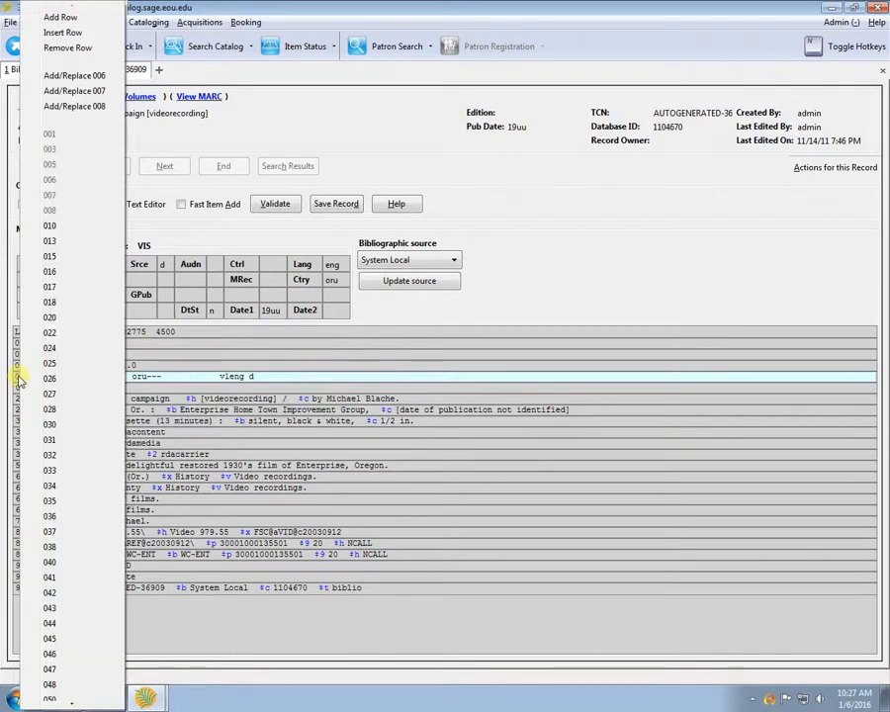
left_click(83, 92)
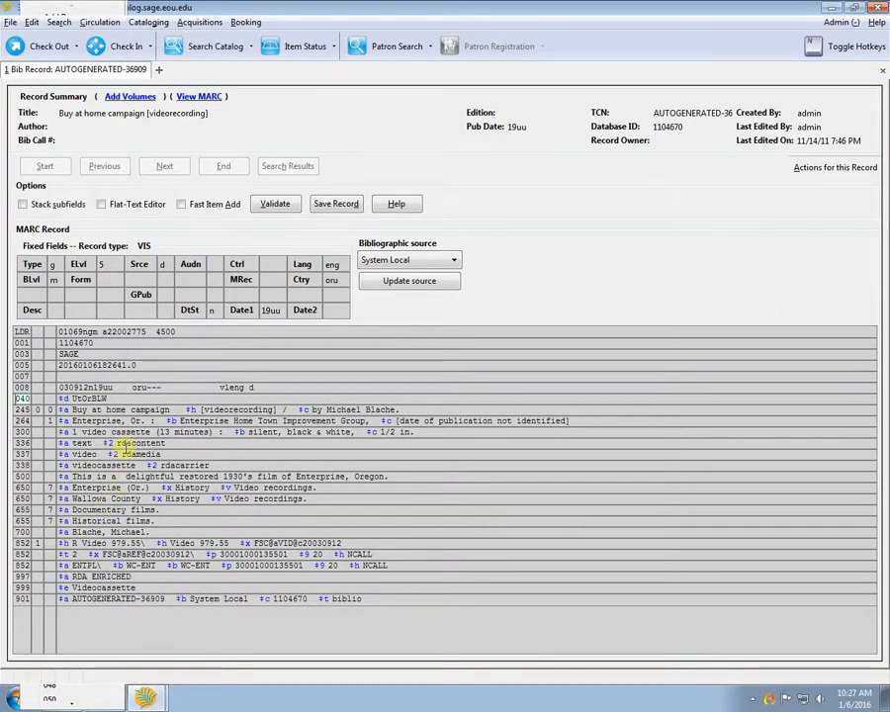
Inspect the new 007 field in the Flat-Text Editor and return to the regular MARC editor
left_click(169, 377)
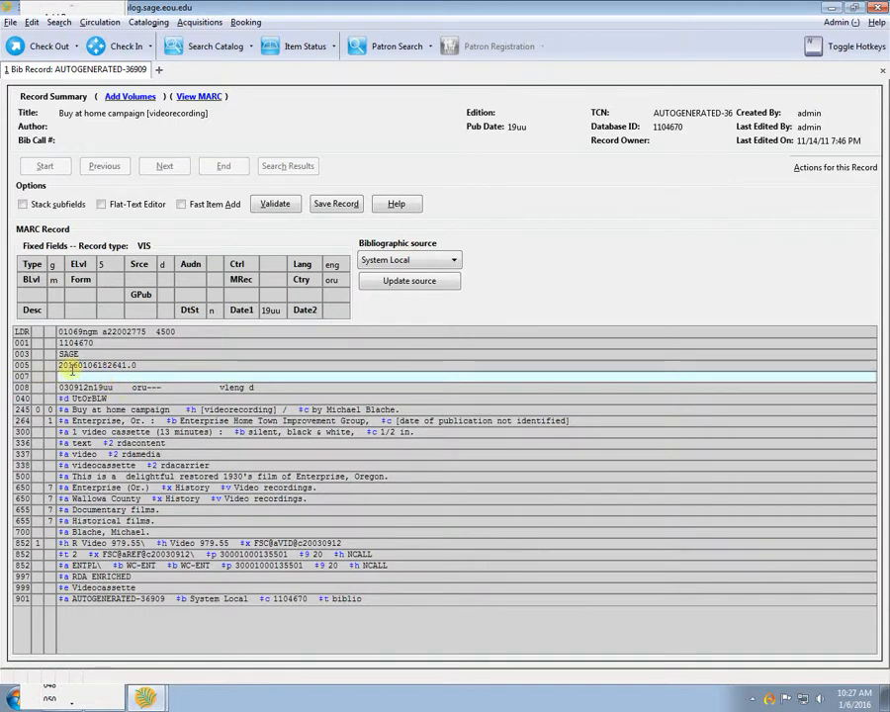
left_click(101, 205)
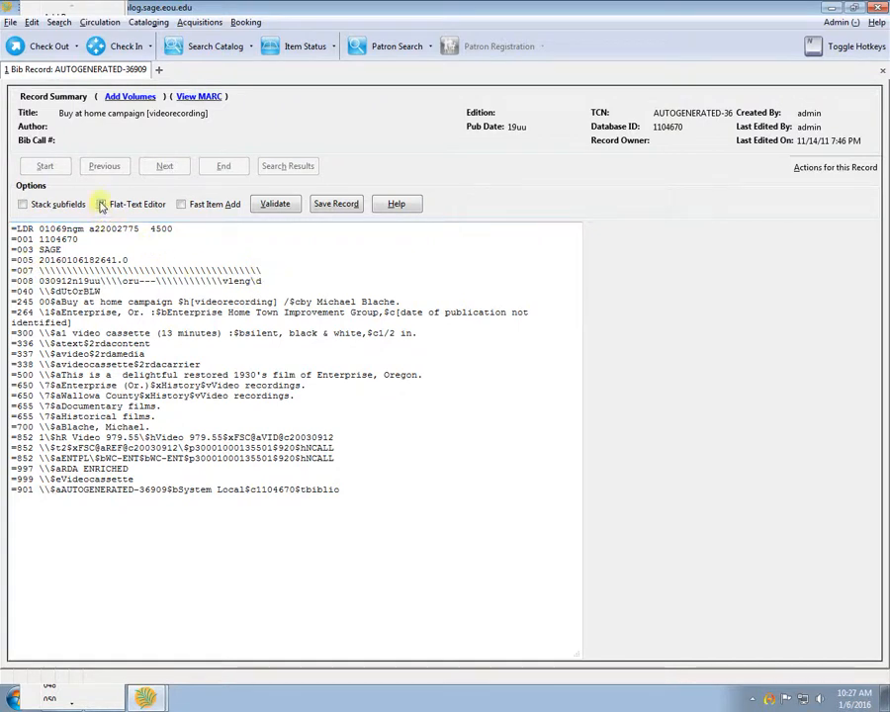
left_click(101, 205)
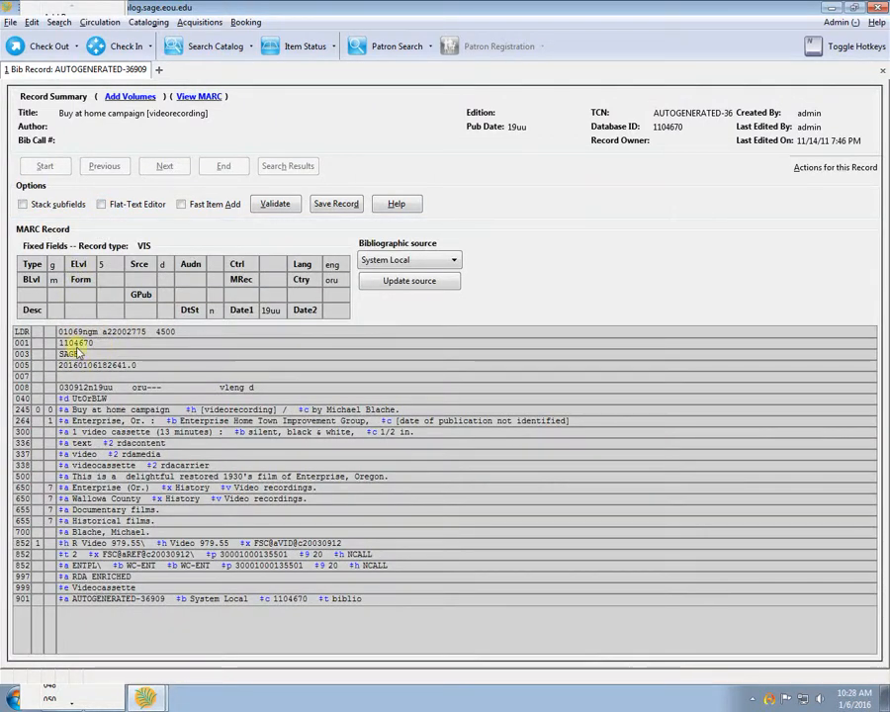
Start the Physical Characteristics Wizard on the 007 field and set Category of Material to v: Videorecording
right_click(69, 376)
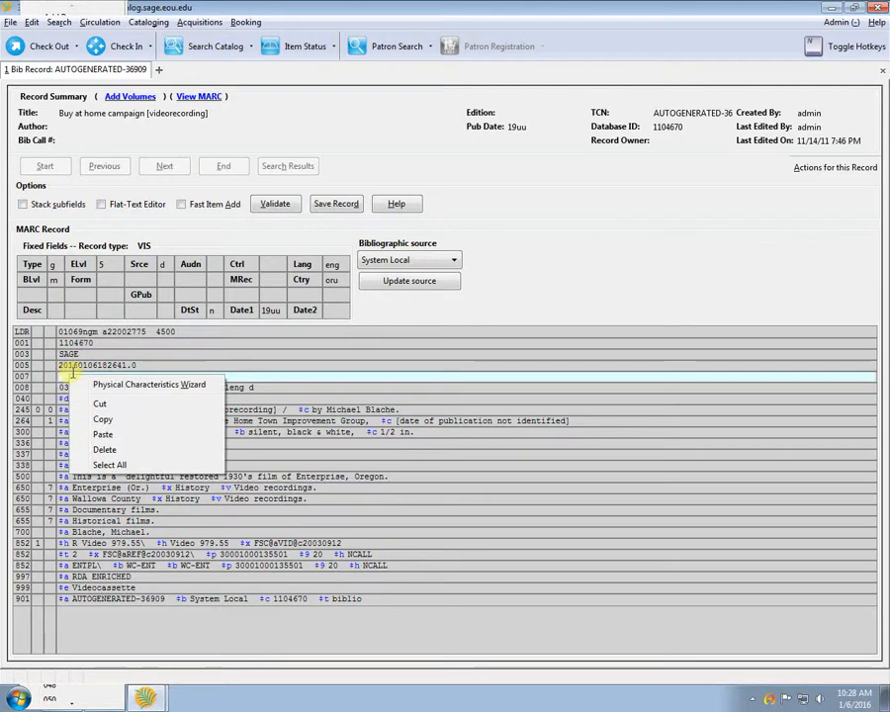
left_click(146, 385)
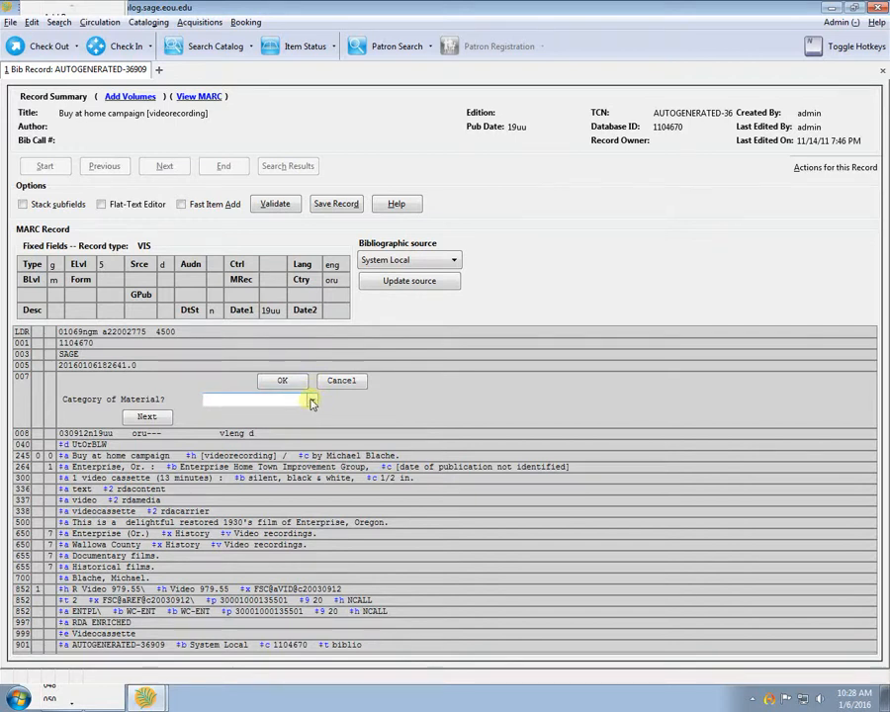
left_click(312, 402)
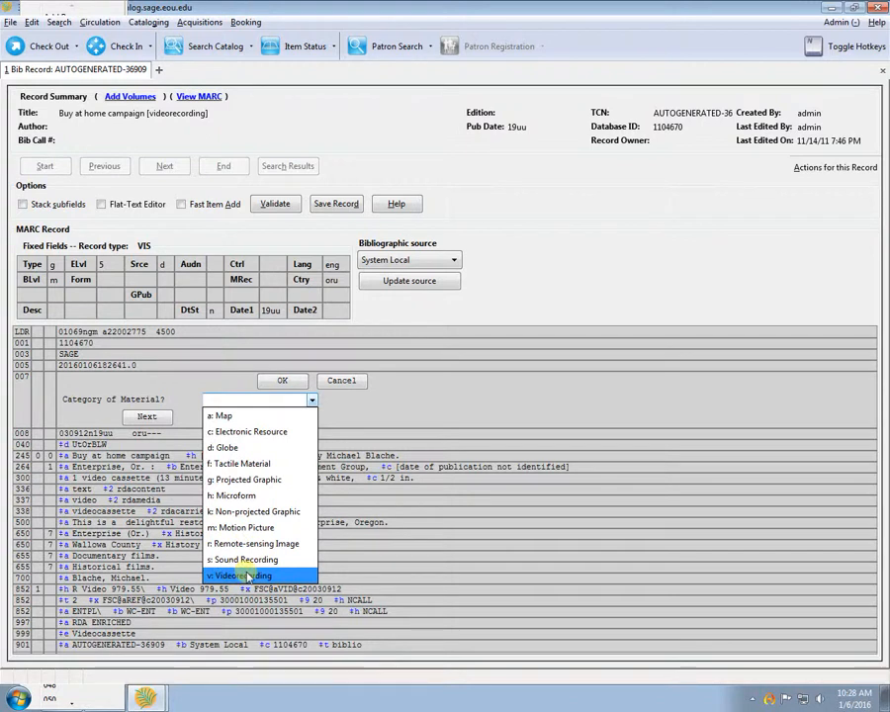
left_click(246, 575)
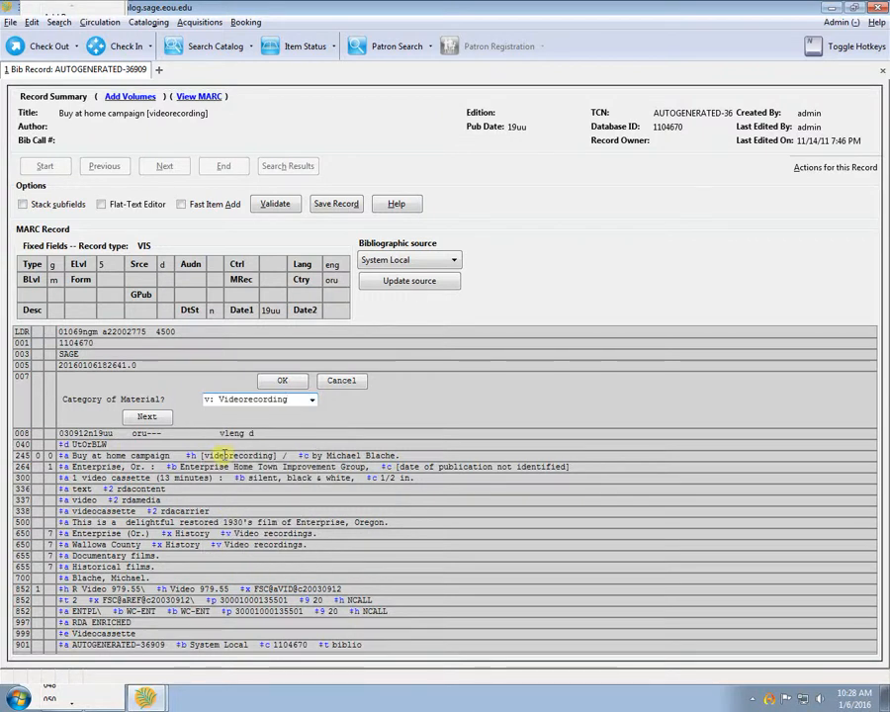
left_click(167, 417)
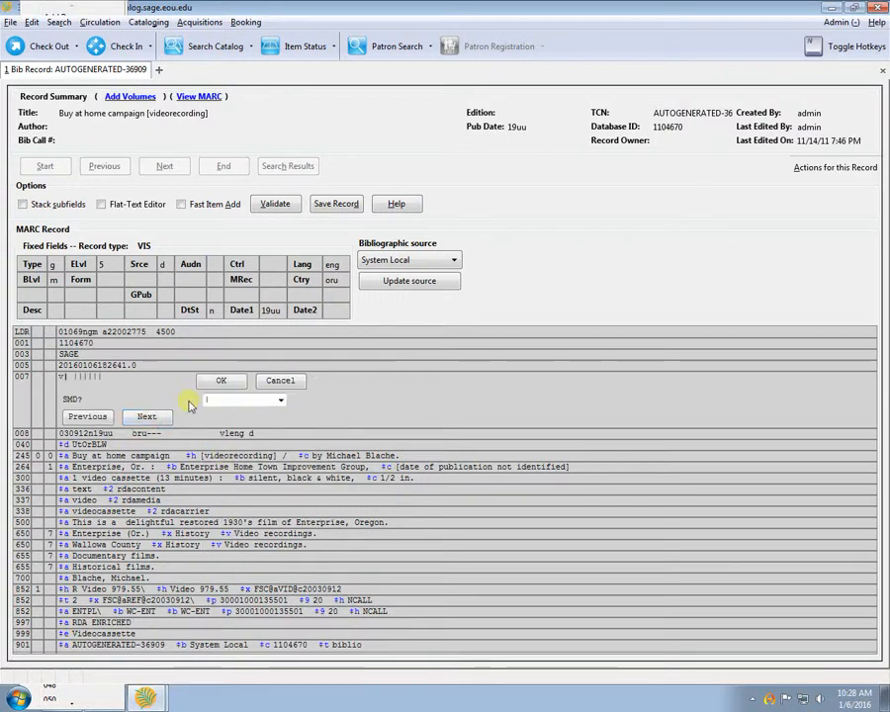
Set the 007 field's SMD to f: Videocassette and continue to the Color question
left_click(282, 401)
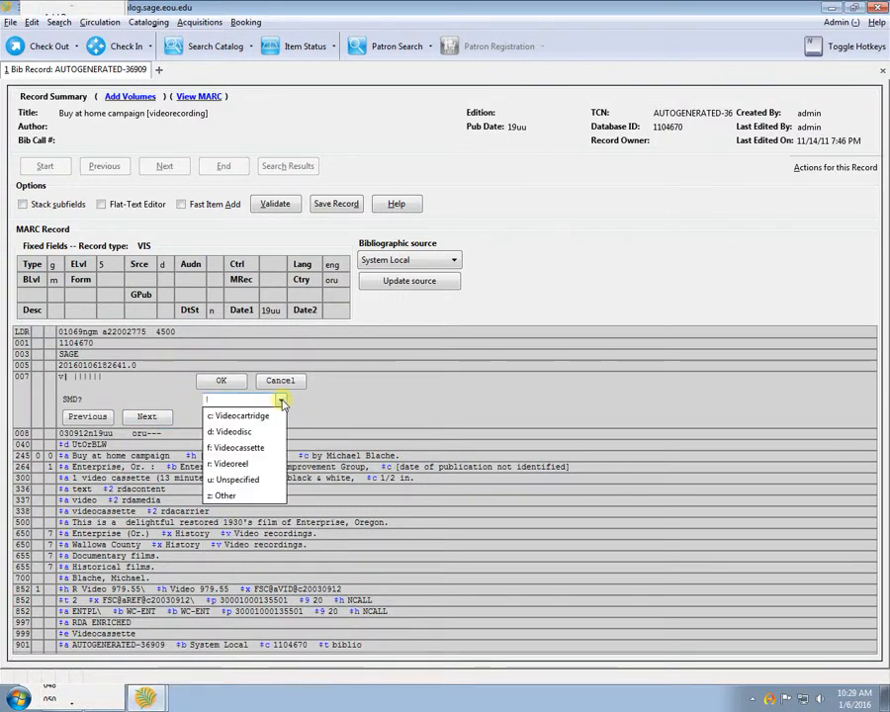
left_click(242, 447)
left_click(146, 416)
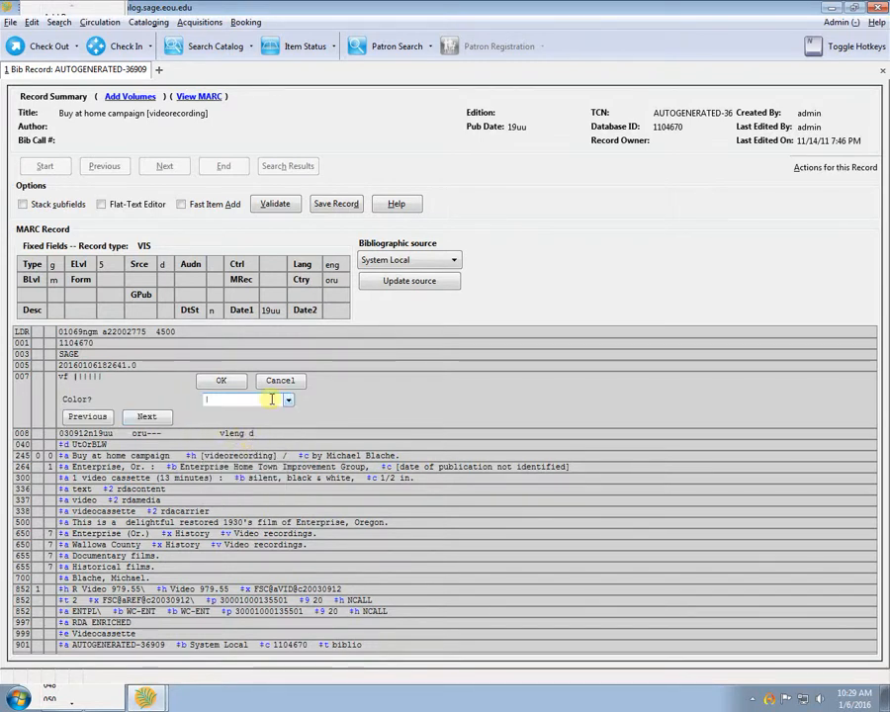
Set the 007 field's Color to b: Black-and-white and Videorecording format to b: VHS
left_click(288, 399)
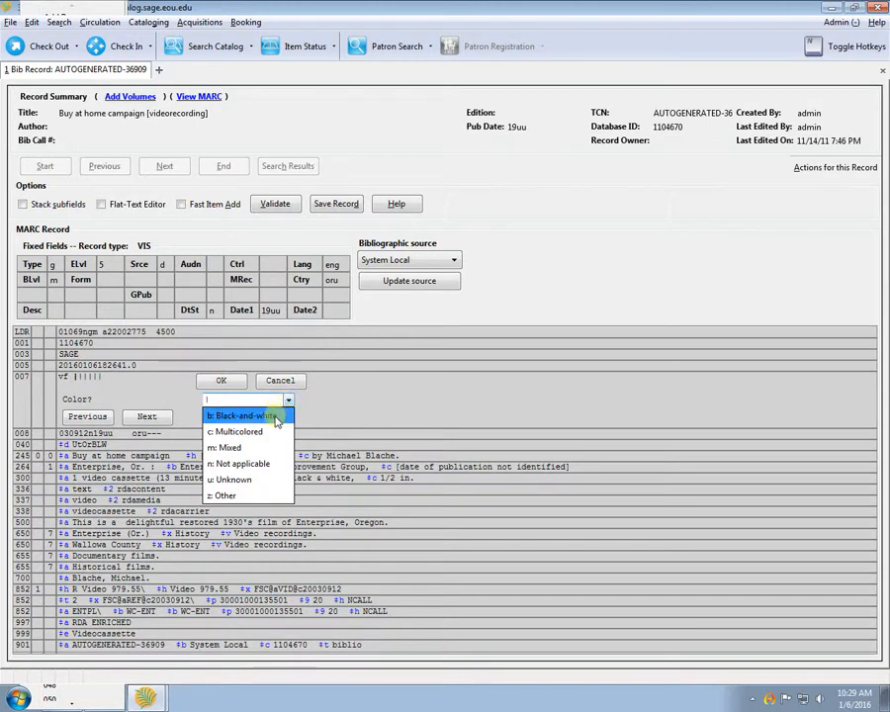
left_click(277, 413)
left_click(147, 417)
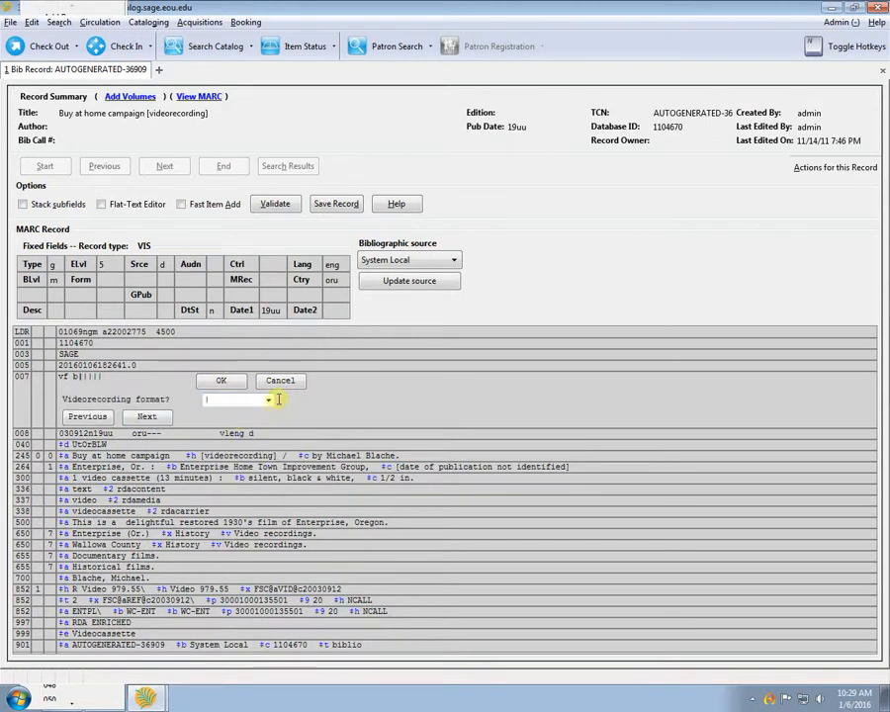
left_click(269, 400)
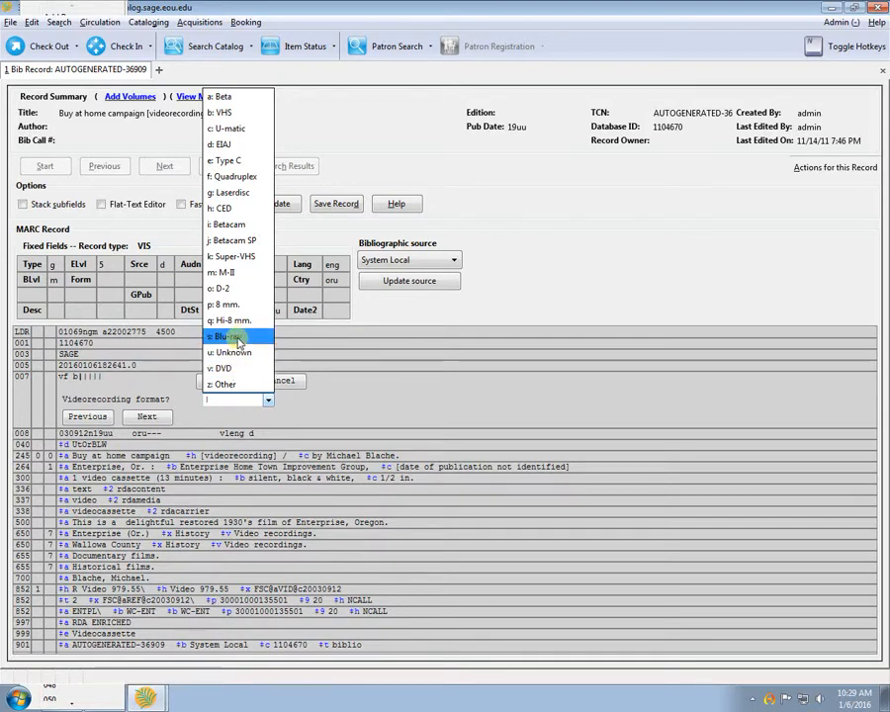
left_click(248, 118)
left_click(146, 416)
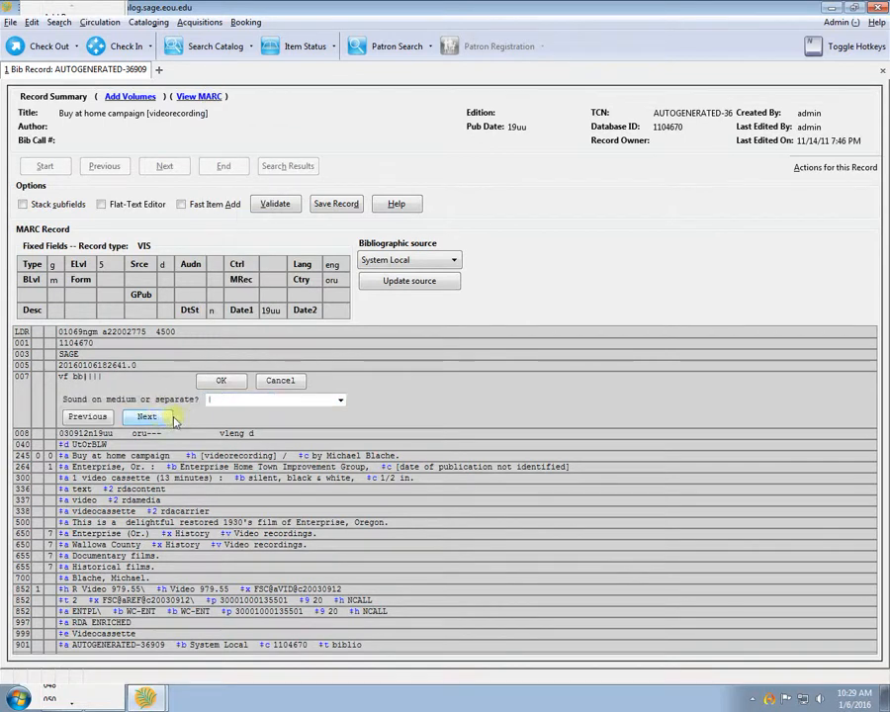
Set the 007 field's sound location to a: Sound on medium and its Medium for sound to h: Videotape
left_click(340, 401)
left_click(296, 410)
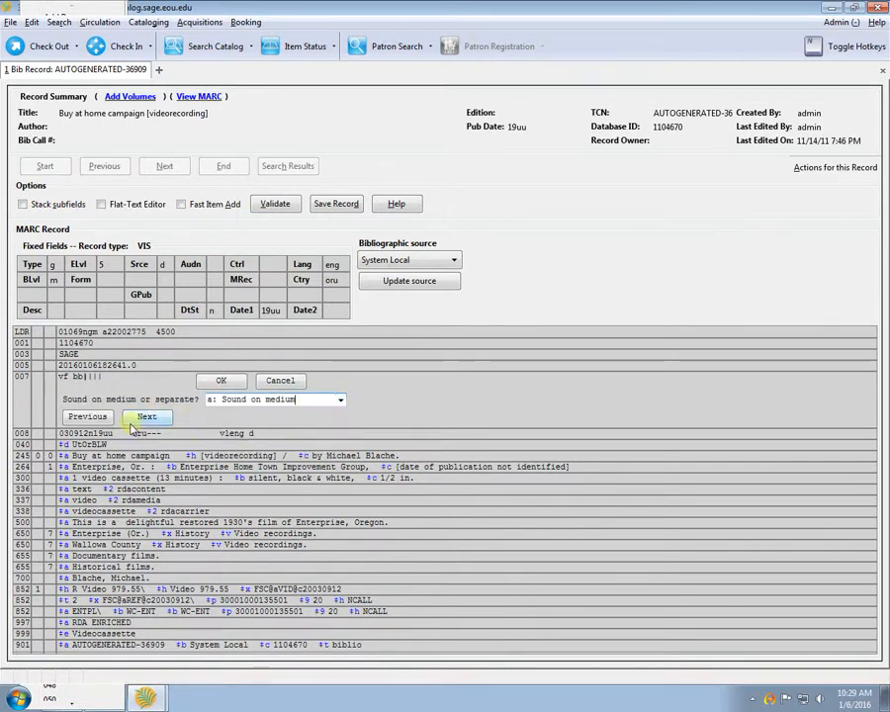
left_click(139, 419)
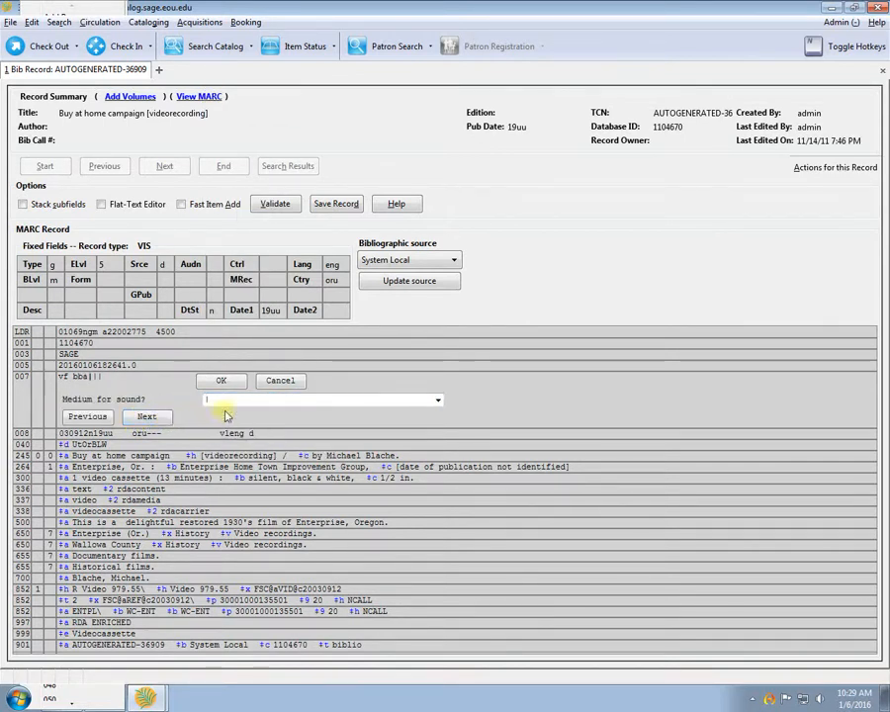
left_click(437, 401)
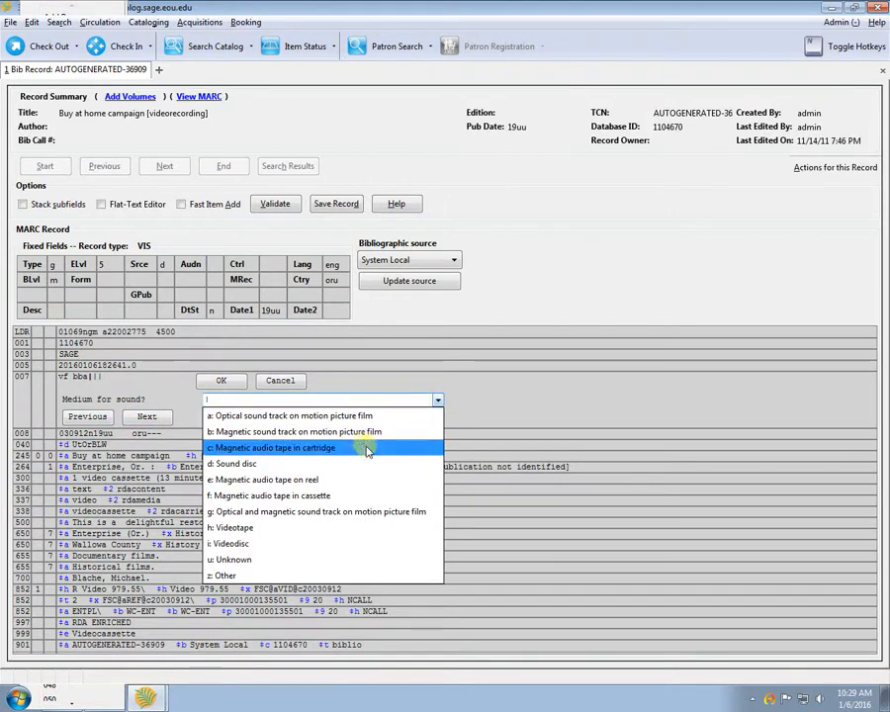
left_click(279, 528)
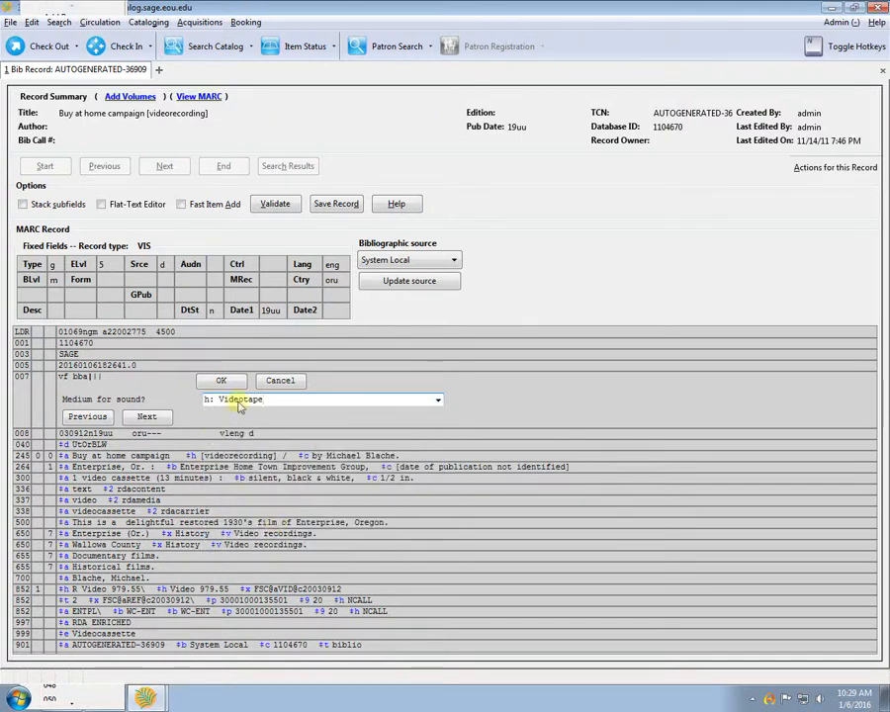
left_click(155, 416)
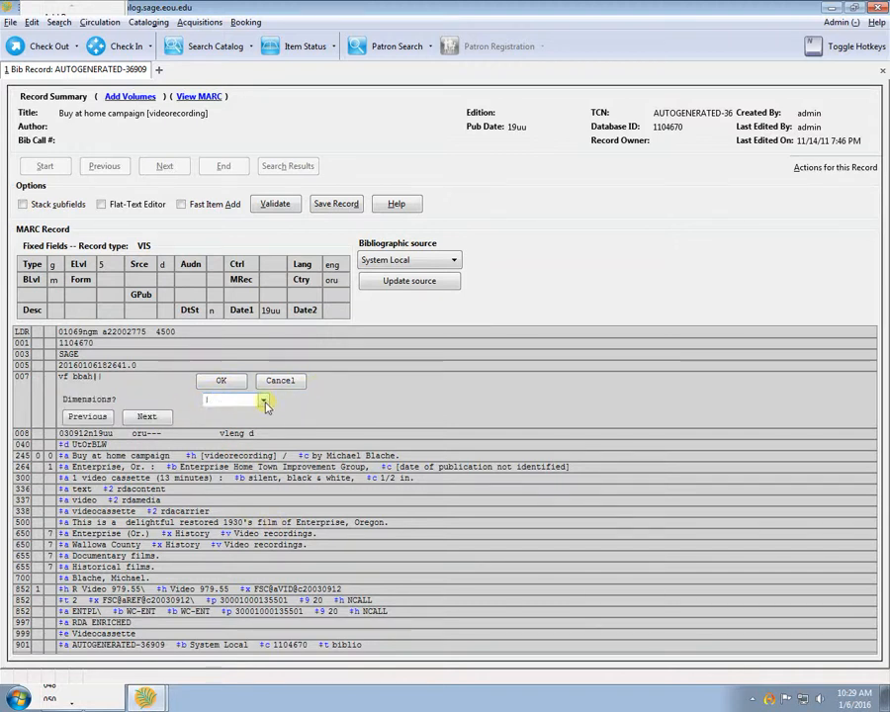
Set Dimensions to o: 1/2 in. and Configuration of playback channel to u: Unknown, and apply the wizard's values to the 007 field
left_click(264, 400)
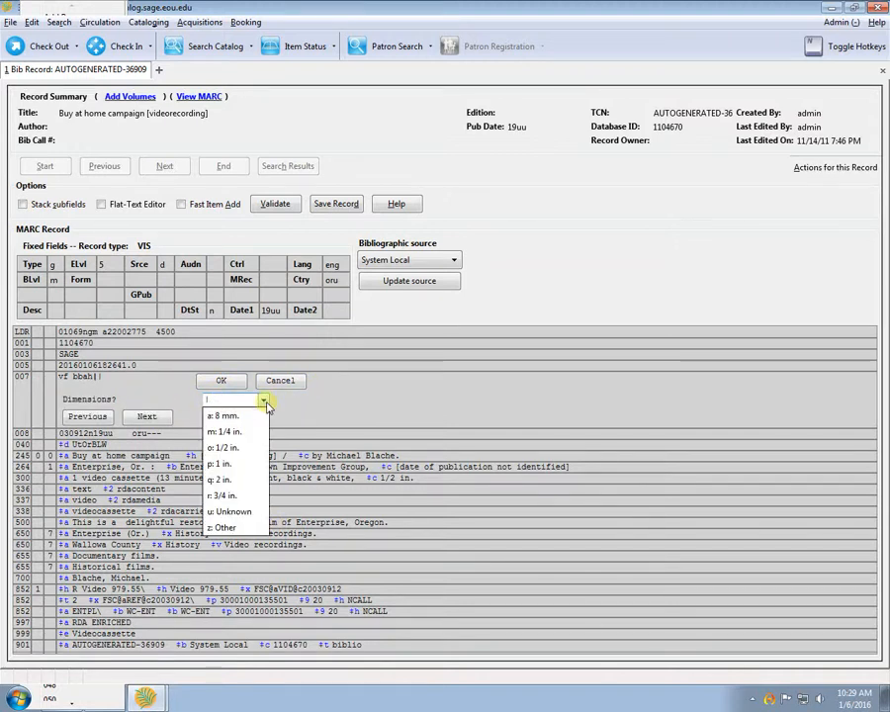
left_click(239, 450)
left_click(154, 417)
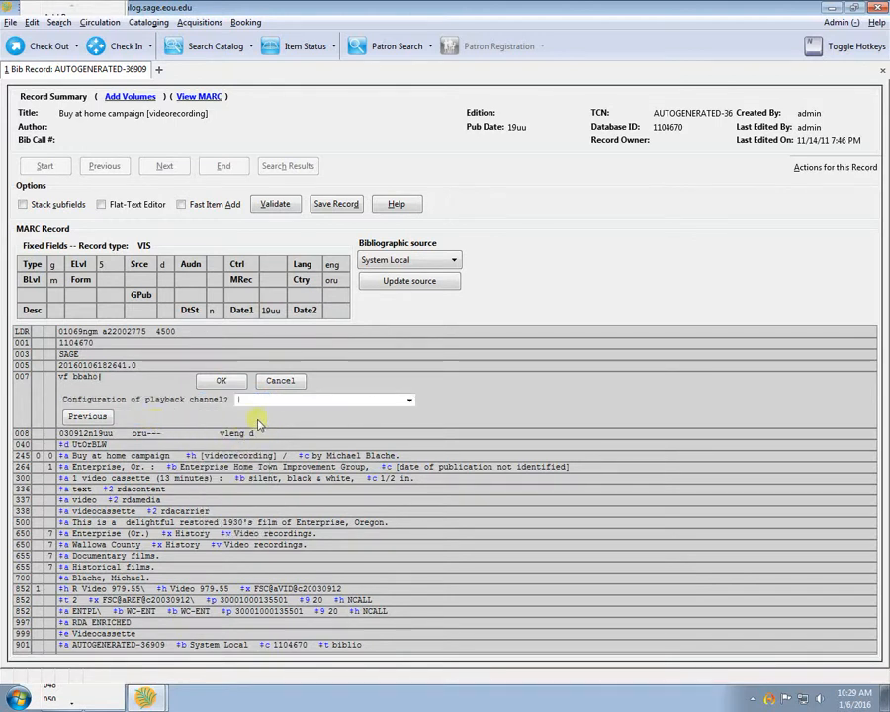
left_click(409, 401)
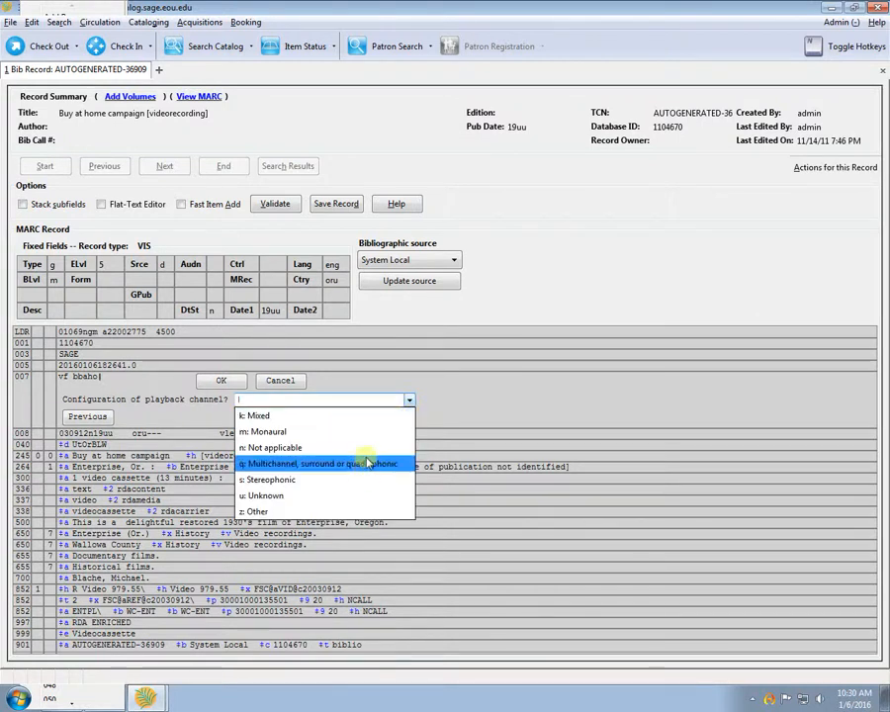
left_click(293, 497)
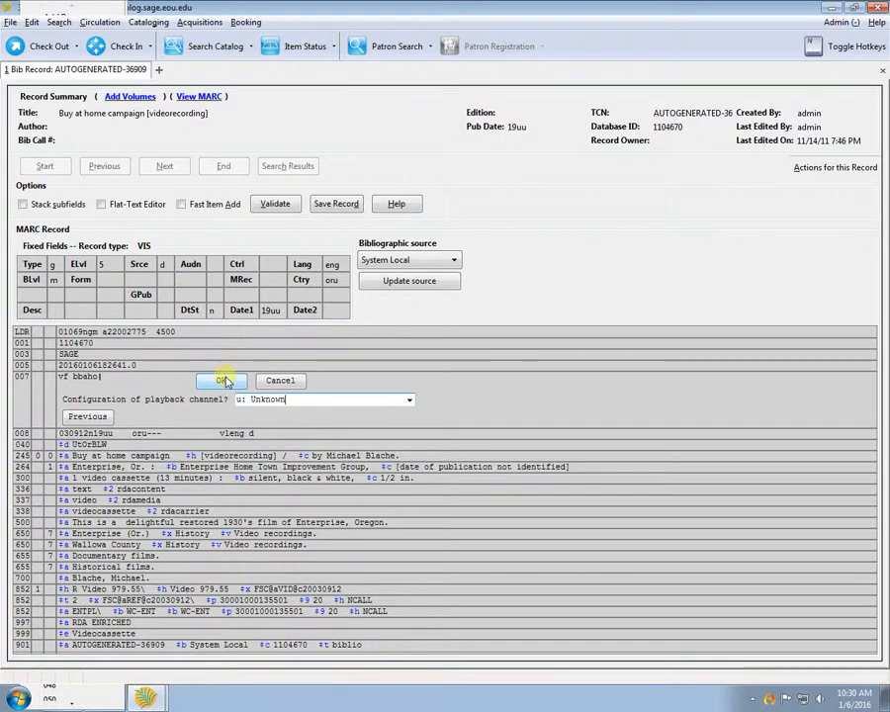
left_click(409, 400)
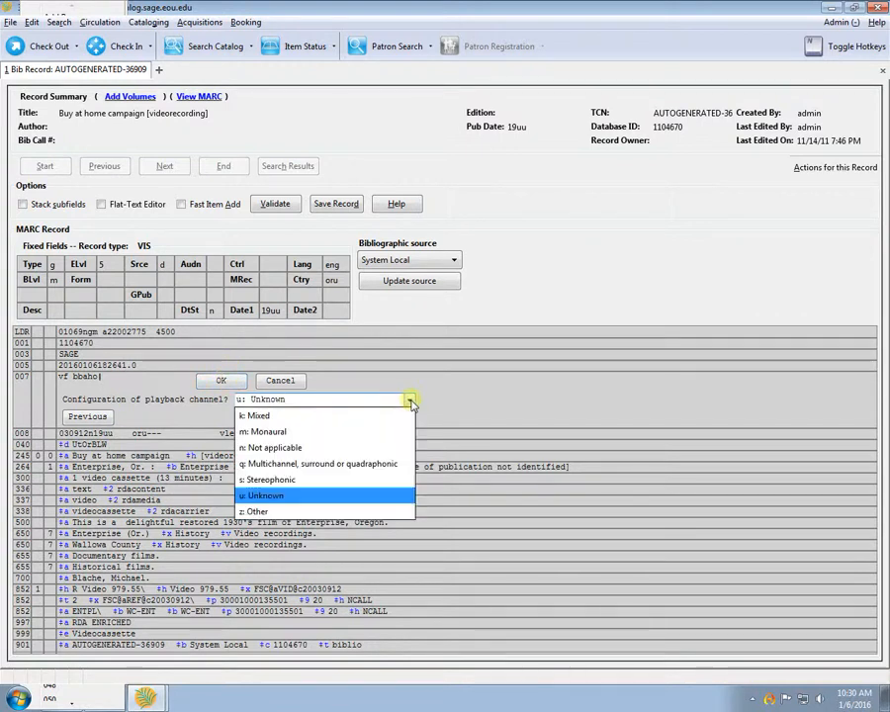
left_click(280, 500)
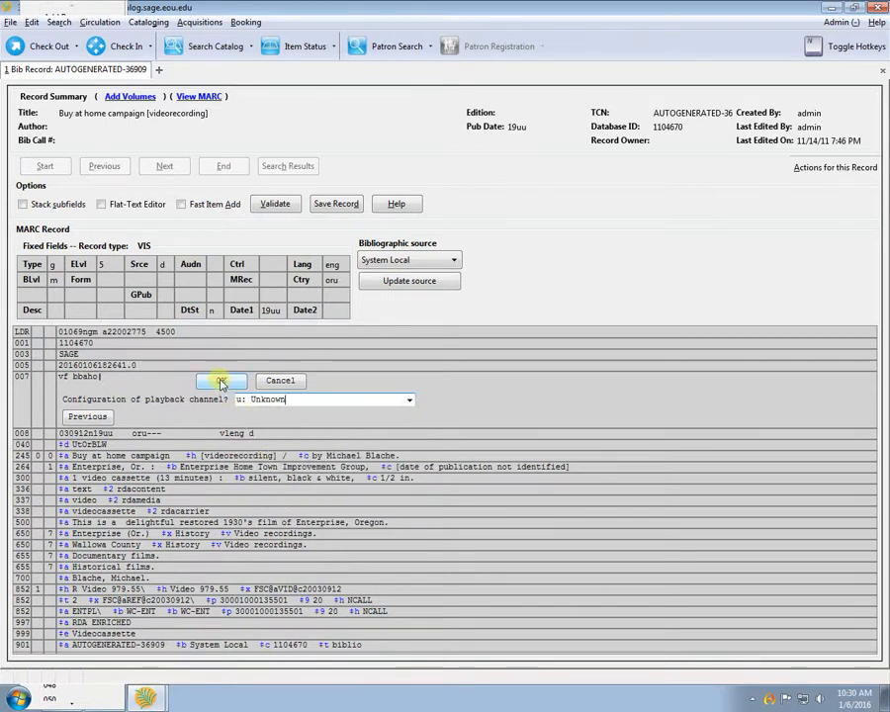
left_click(222, 382)
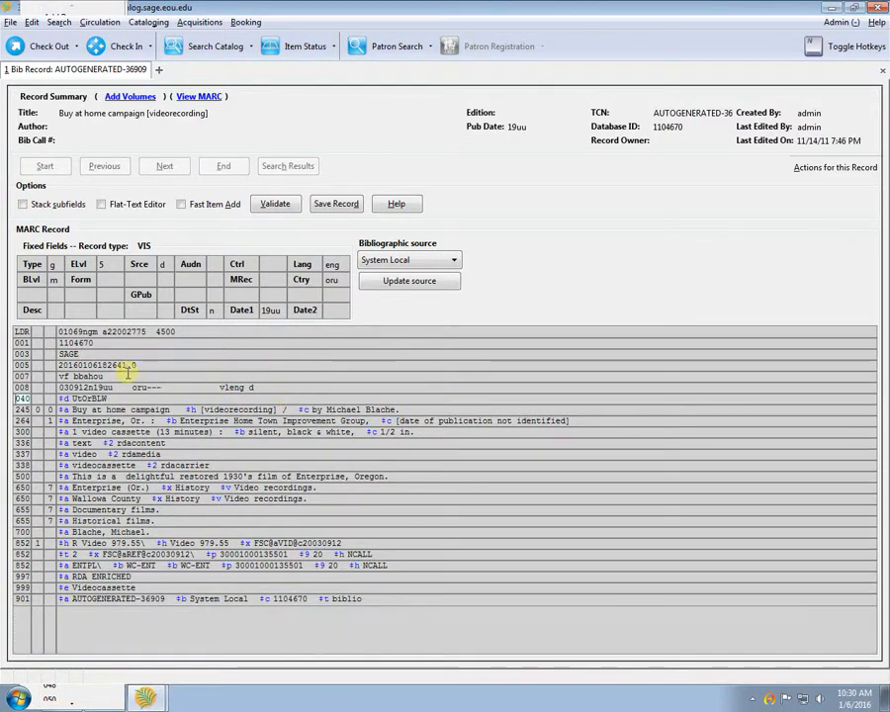
Check the completed 007 field and save the videocassette record
double_click(125, 376)
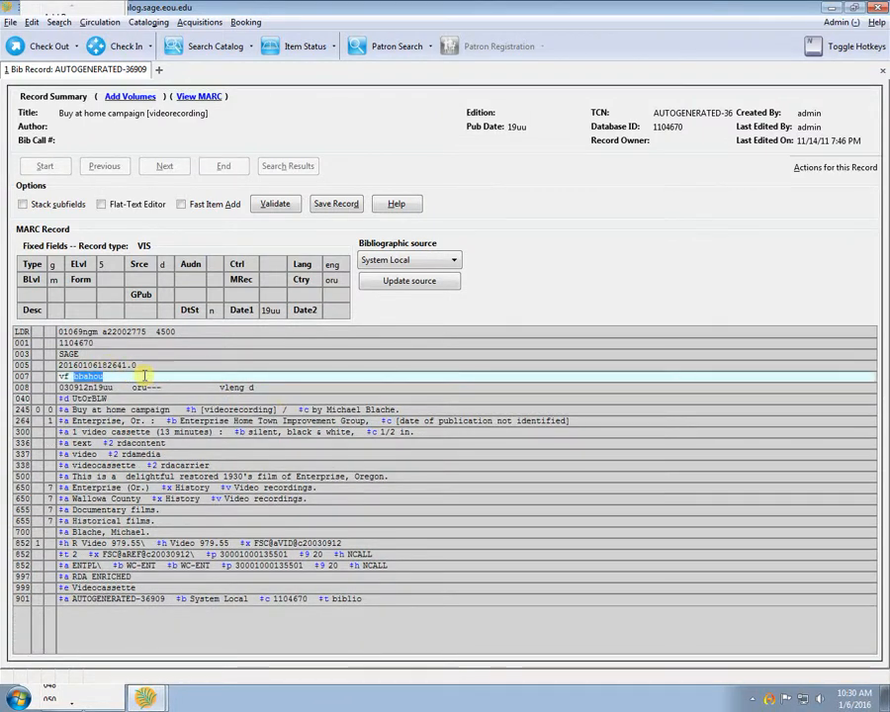
triple_click(144, 376)
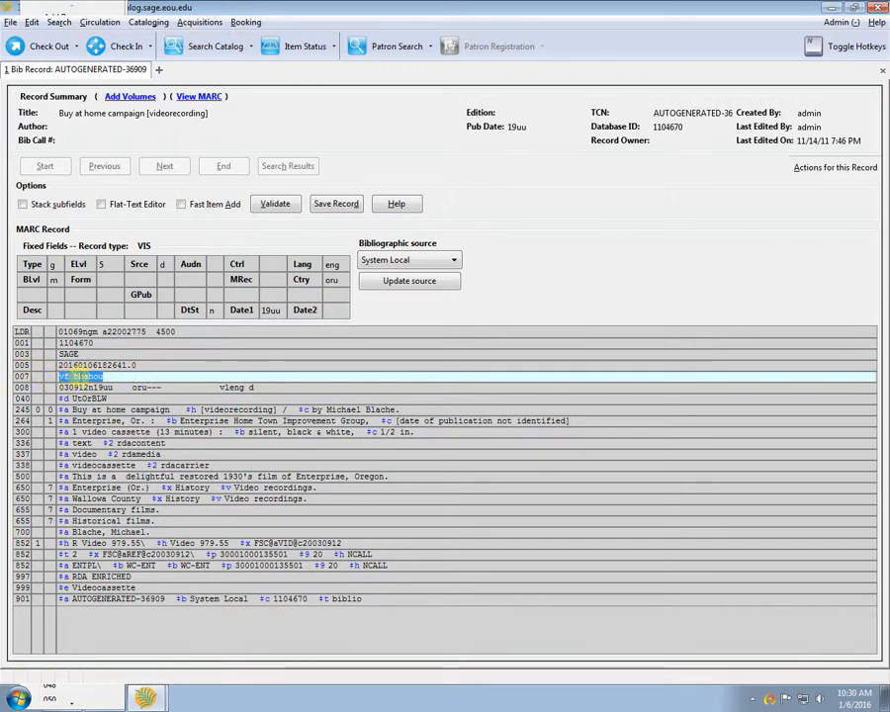
left_click(338, 205)
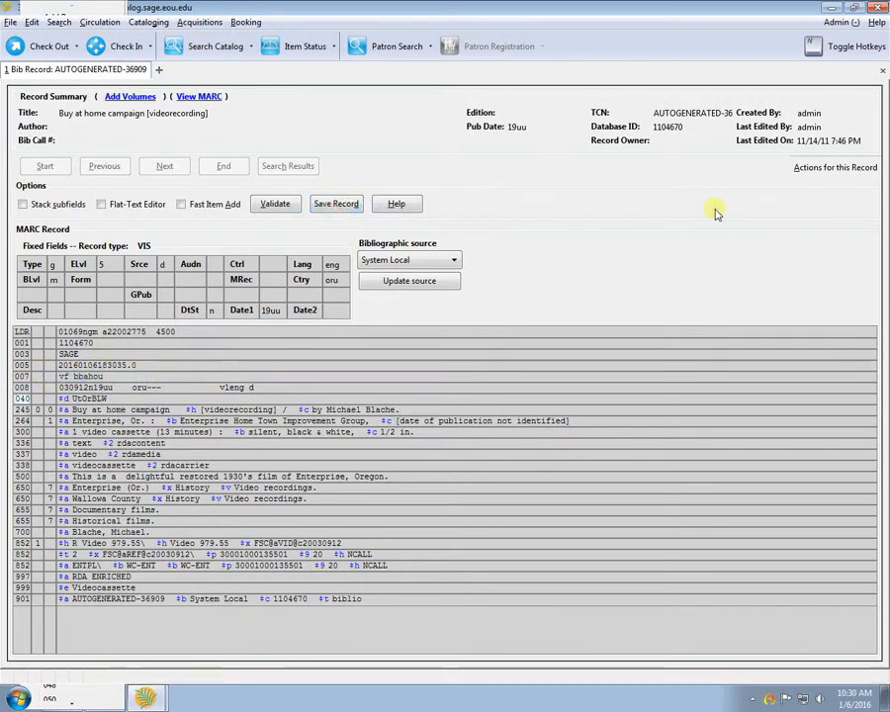
Display the saved videocassette record in OPAC View to check its format icon
left_click(814, 169)
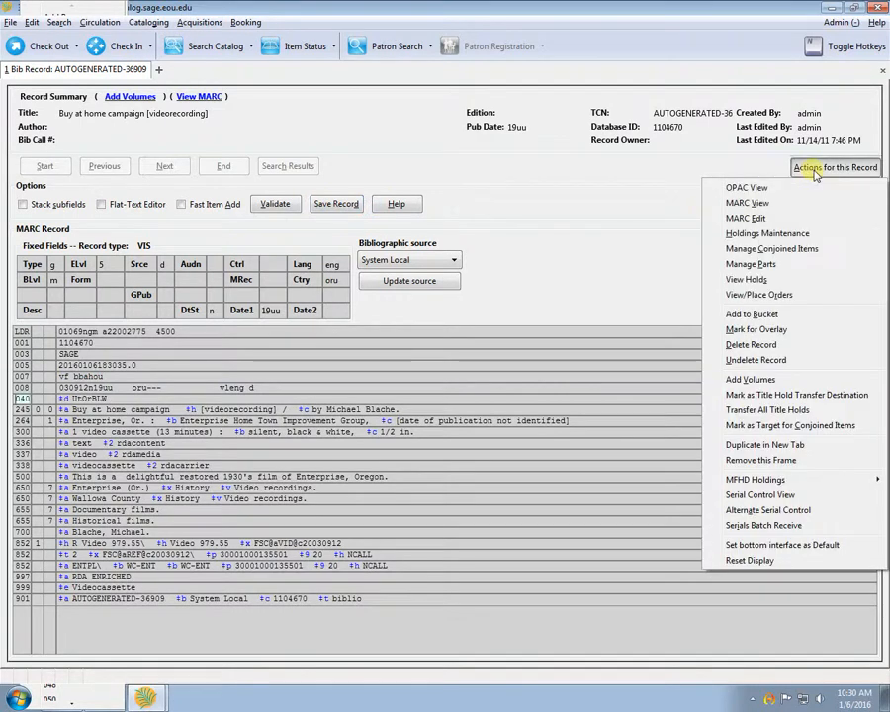
left_click(801, 231)
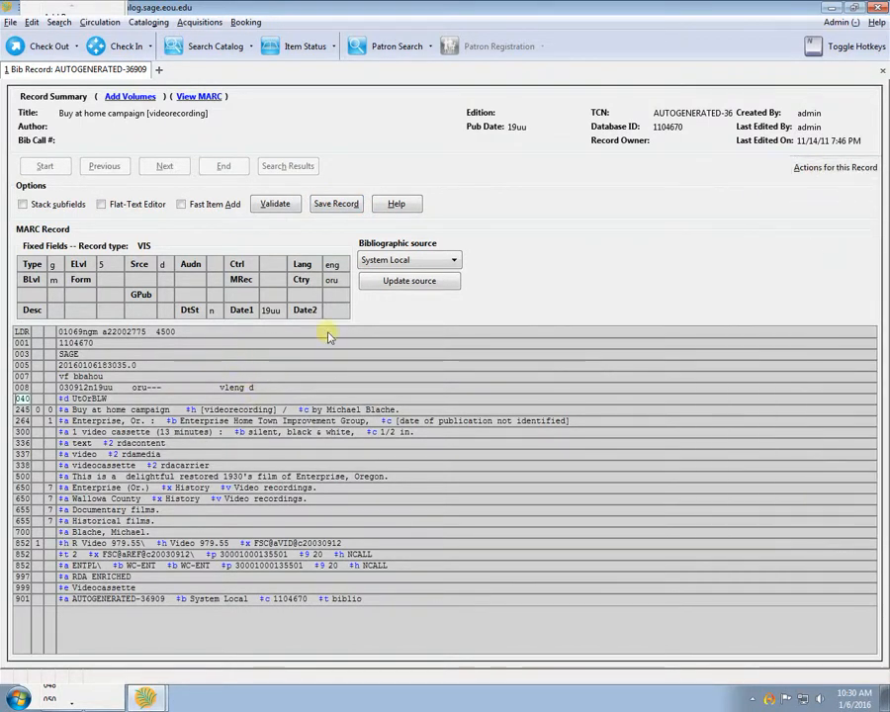
left_click(829, 167)
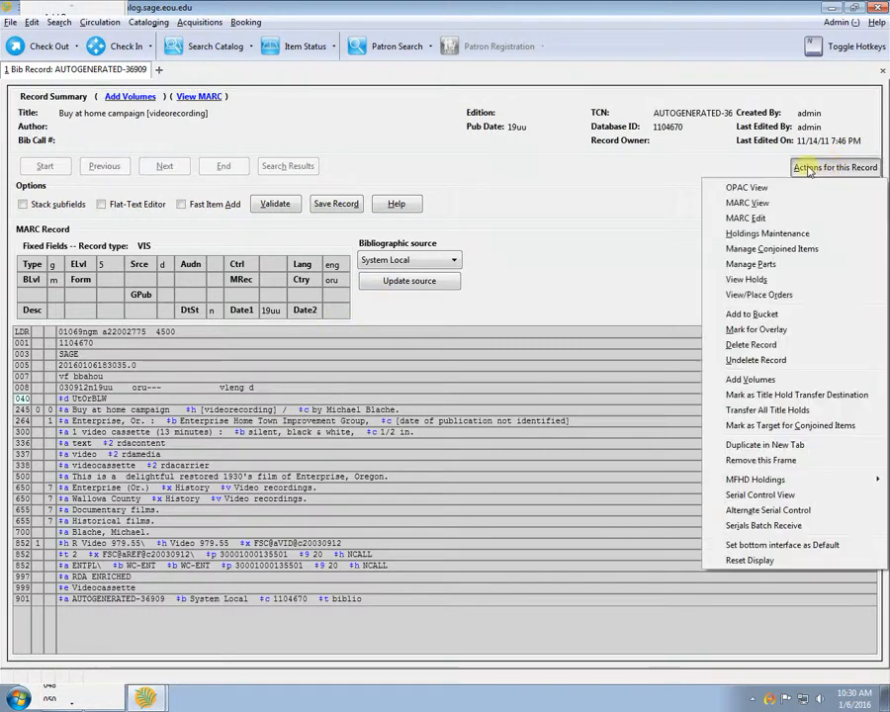
left_click(739, 189)
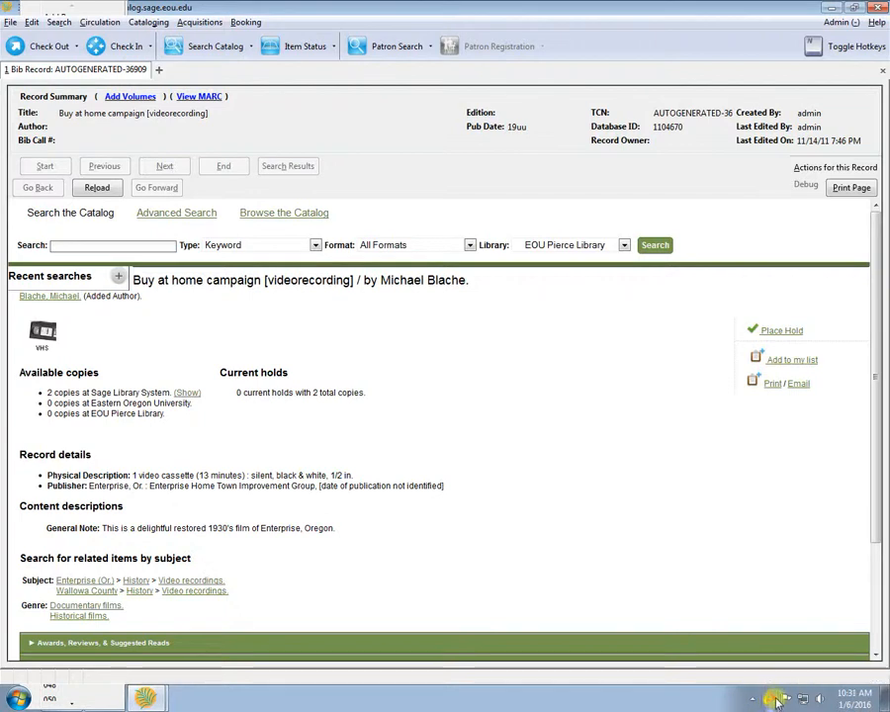
left_click(768, 703)
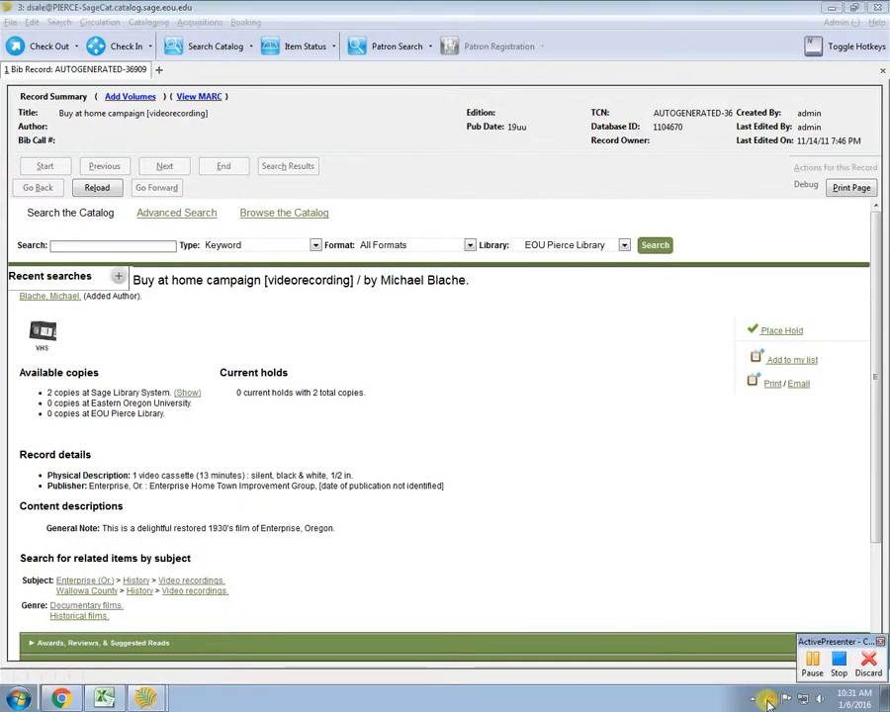
left_click(817, 663)
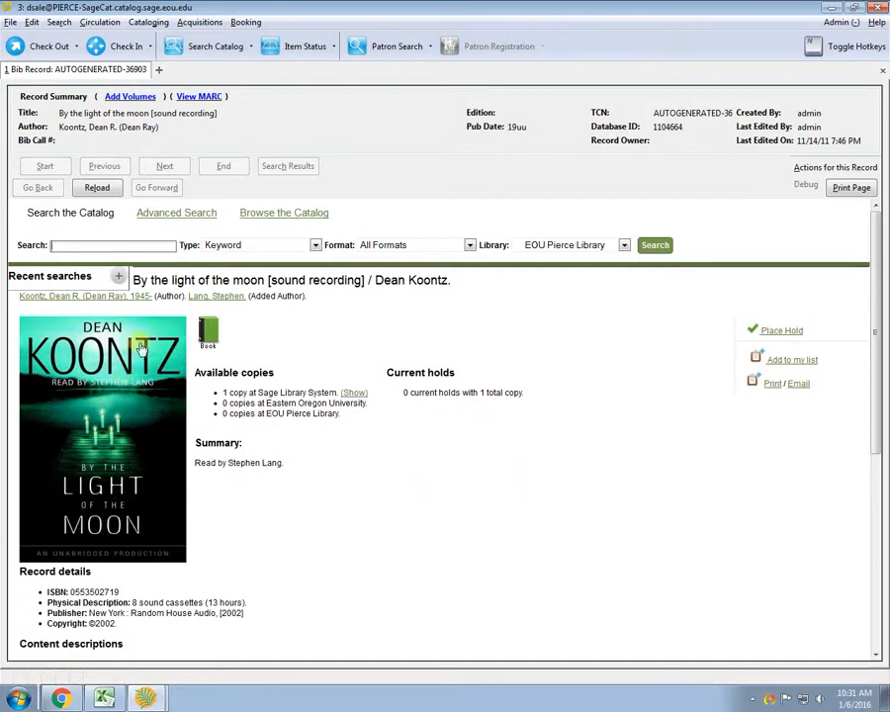
Check the sound recording designation in the title "By the light of the moon" and open that record in MARC Edit
left_click_drag(267, 280, 364, 282)
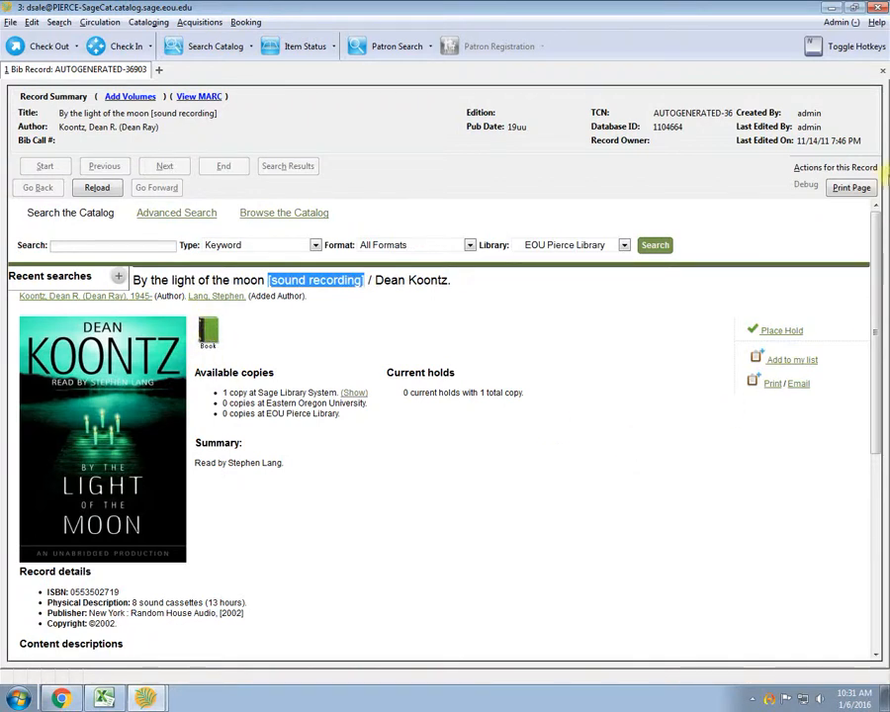
left_click(841, 167)
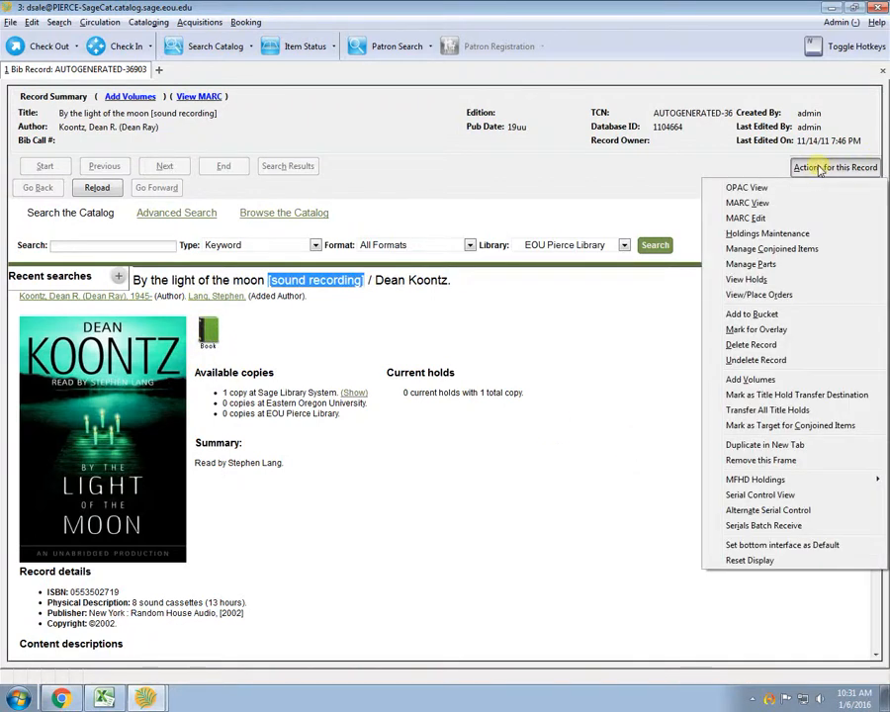
left_click(742, 219)
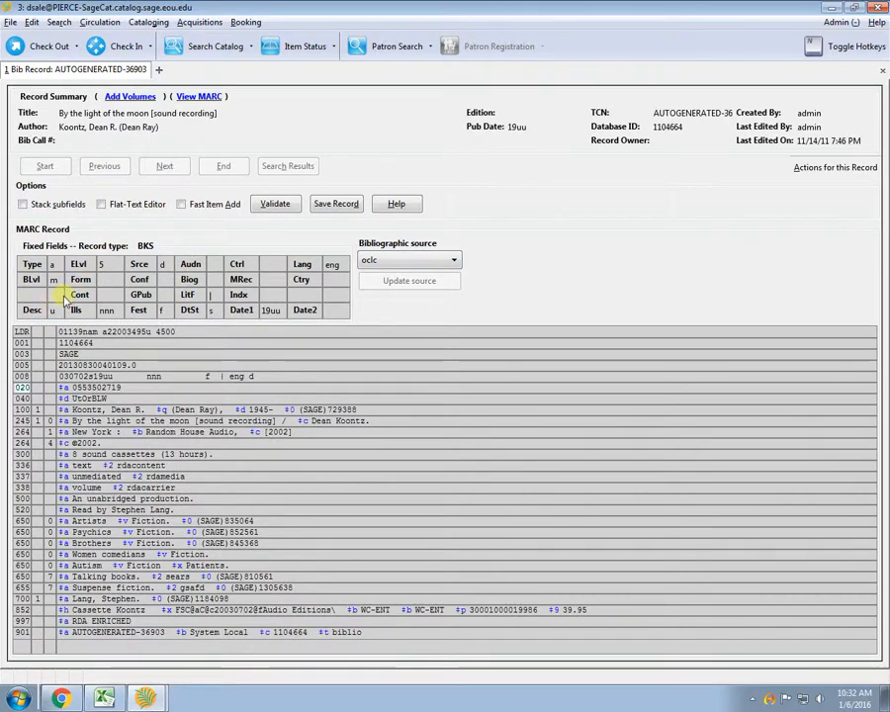
Change the sound recording's Type fixed field to i and save the record
double_click(129, 389)
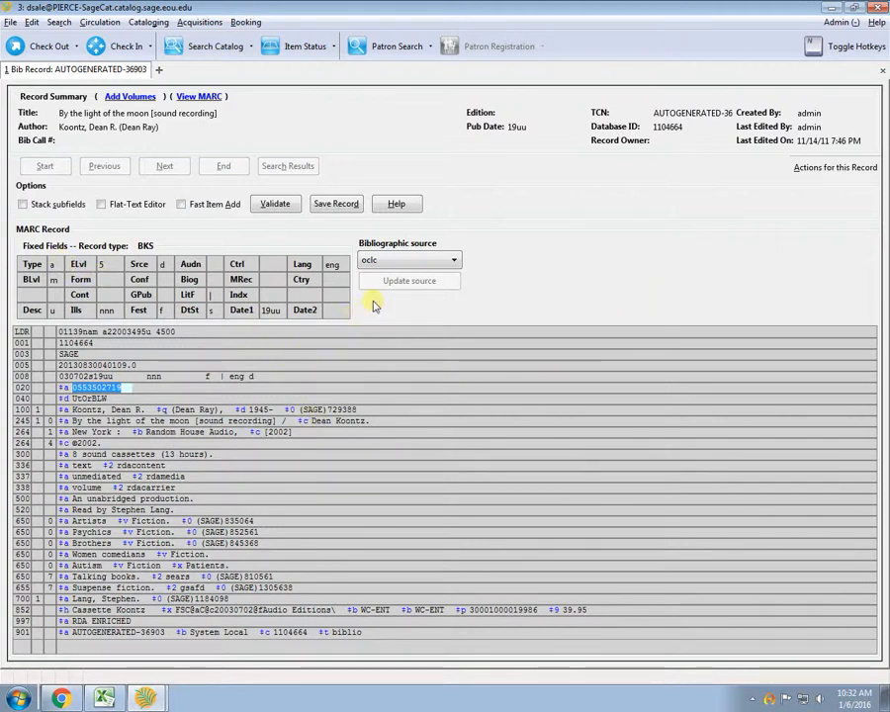
left_click(54, 264)
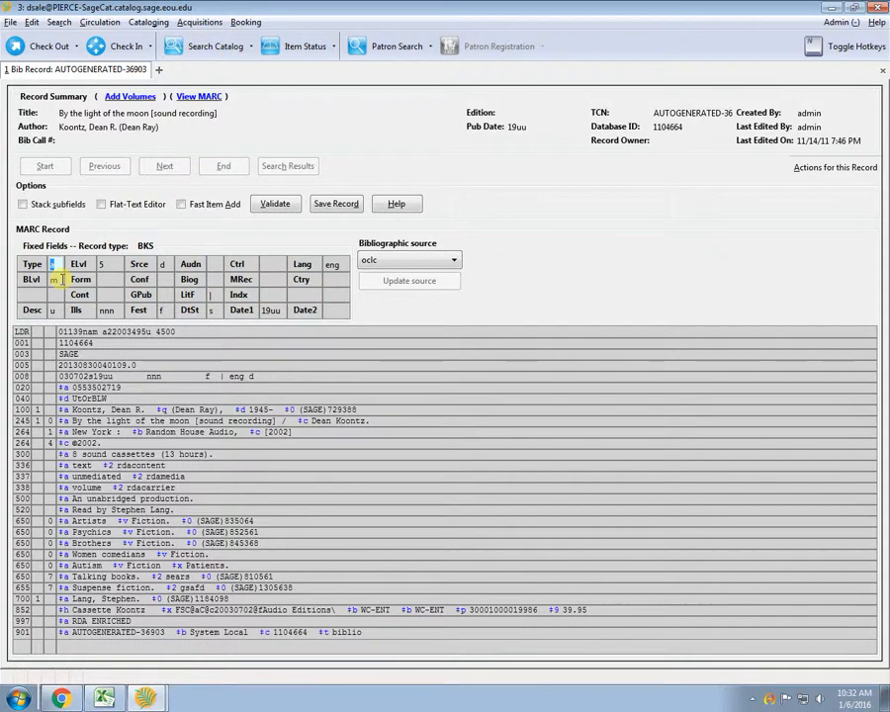
left_click(336, 206)
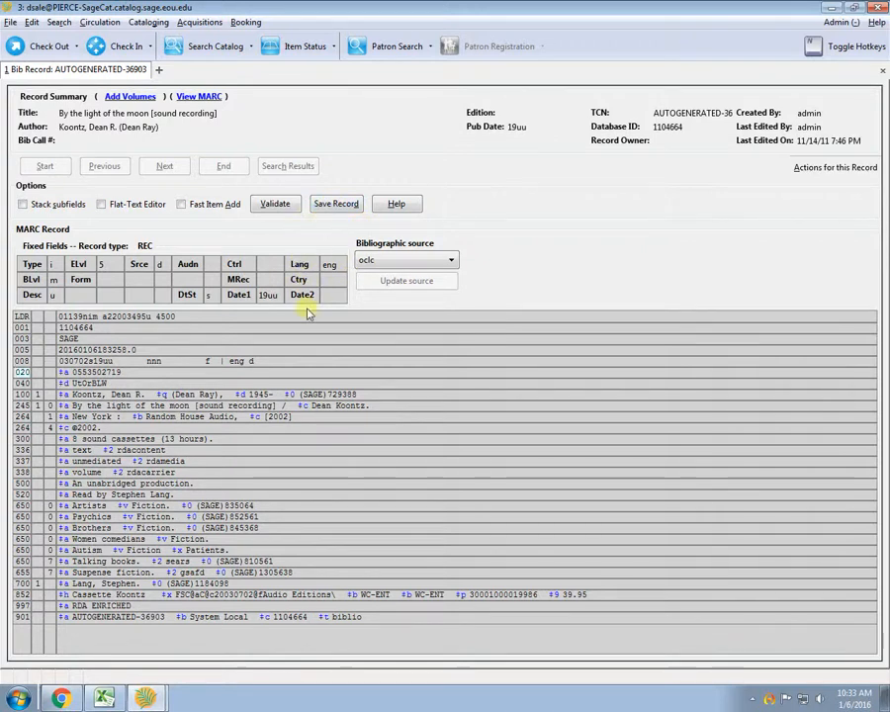
Check the publication date in the 264 field and set the Date1 fixed field to 2002
left_click(291, 416)
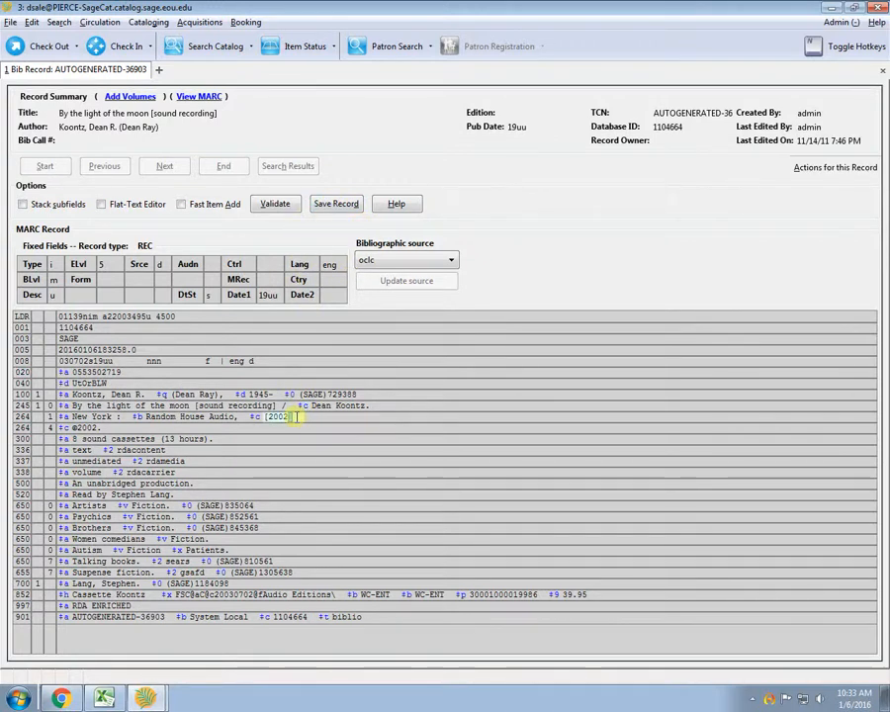
mouse_move(293, 417)
left_mouse_down()
mouse_move(261, 417)
mouse_move(296, 420)
left_mouse_up()
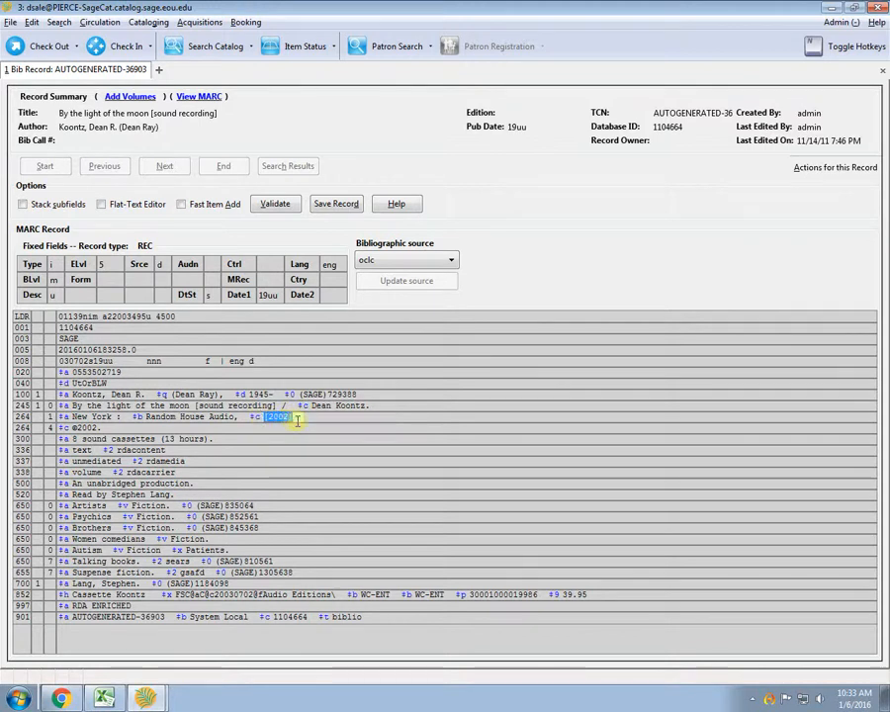
double_click(268, 296)
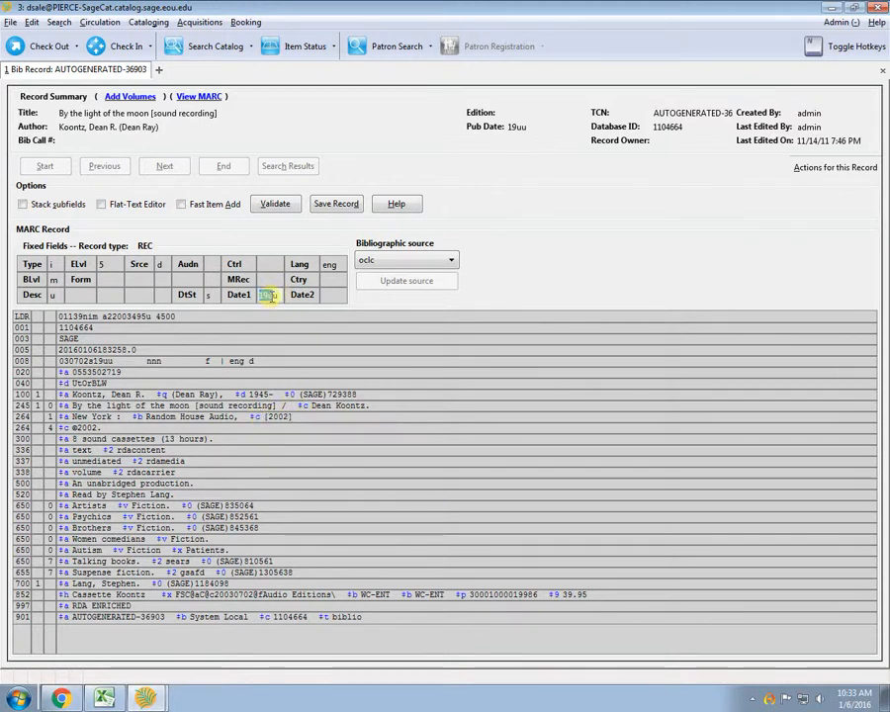
type("2002")
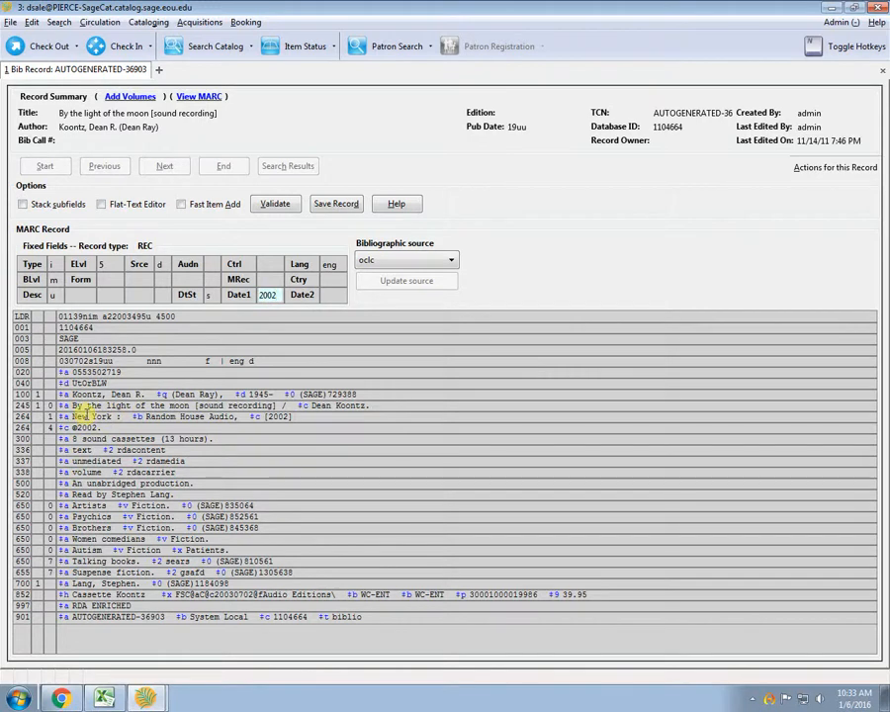
Check the place of publication in the 264 field, set the Ctry fixed field to nyu and save the record
left_click_drag(72, 417, 130, 416)
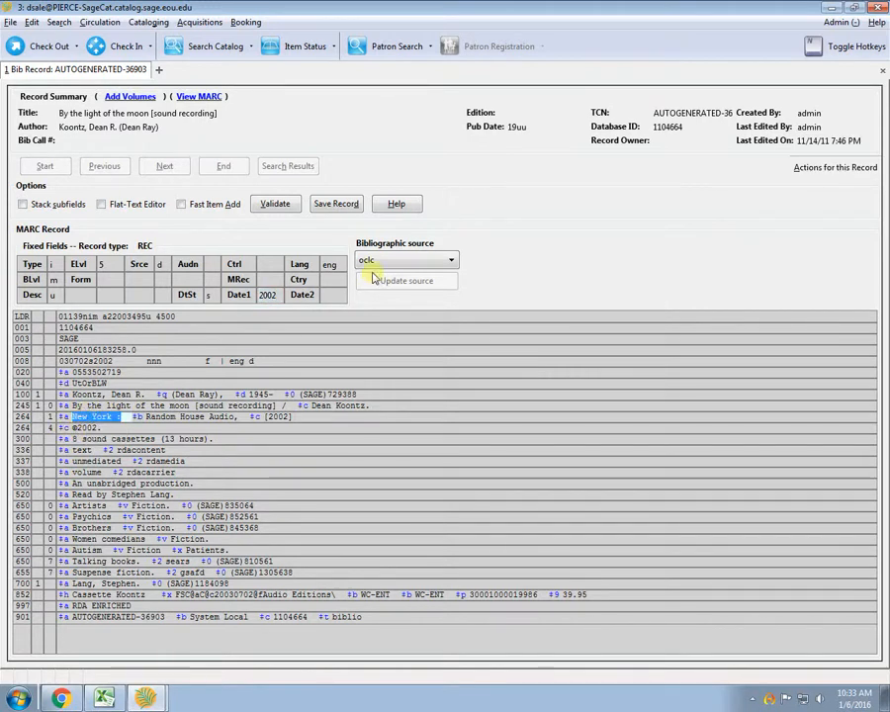
left_click(326, 280)
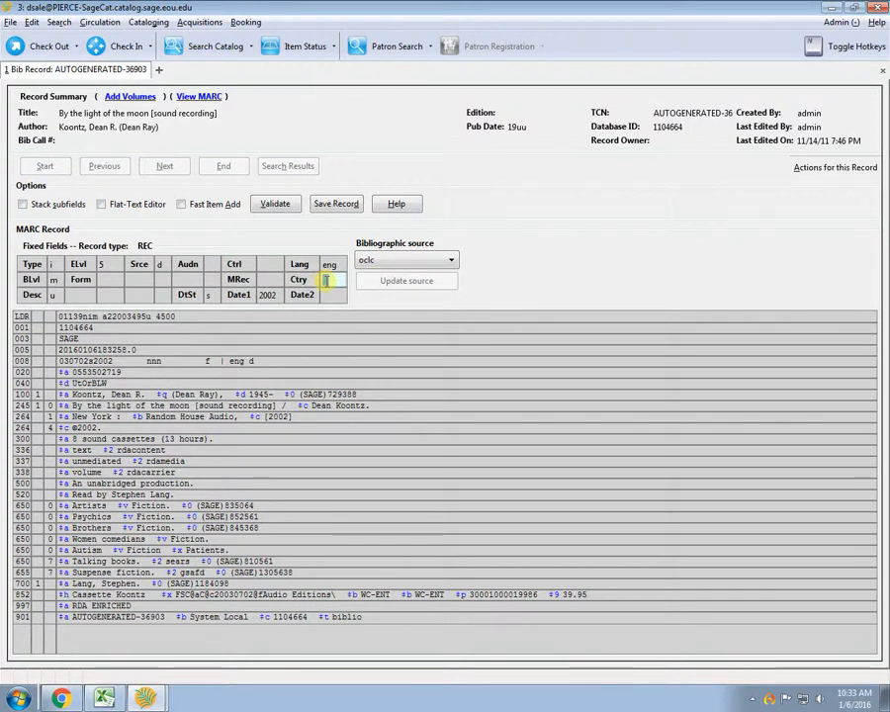
type("nyu")
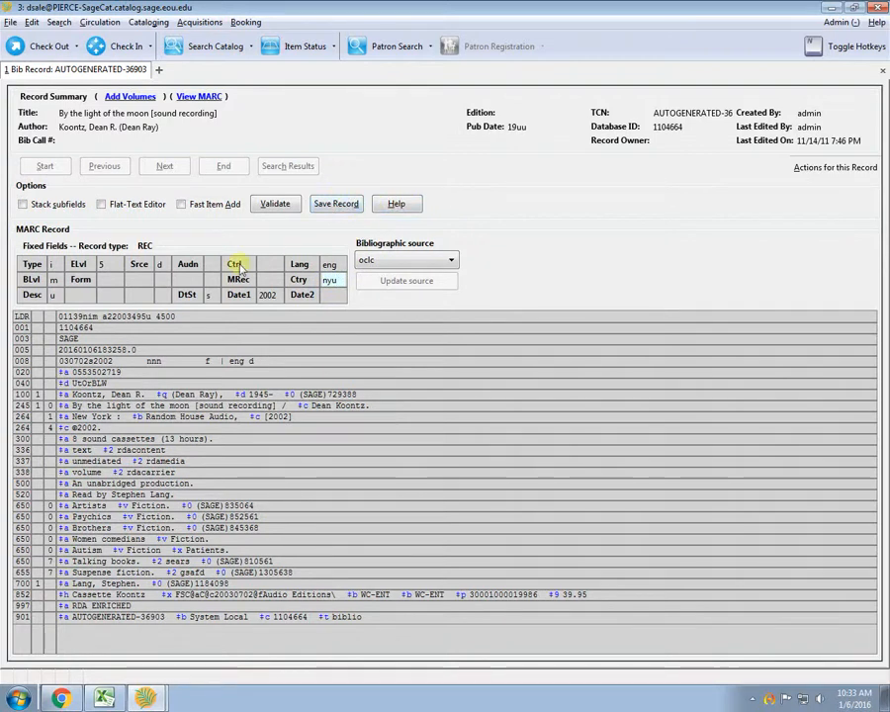
left_click(319, 209)
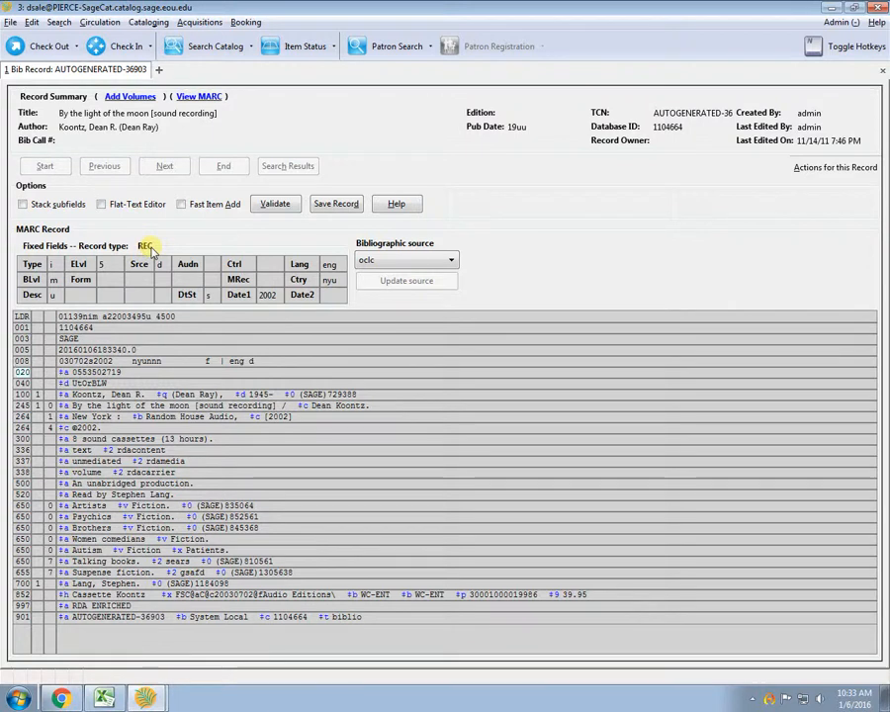
Display the saved sound recording in OPAC View and check its format icon and physical description
left_click(833, 173)
left_click(810, 221)
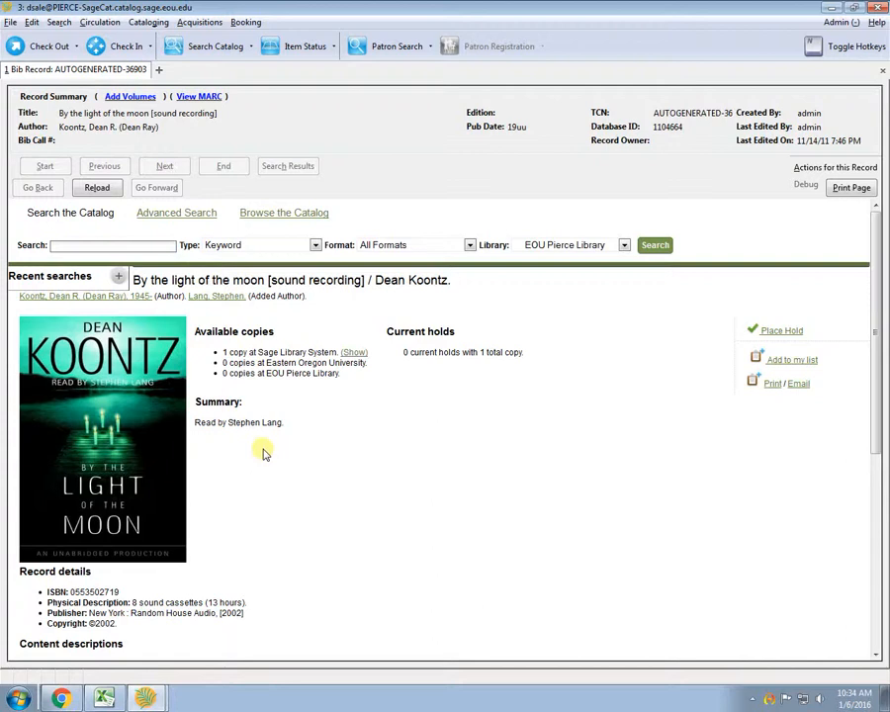
scroll(216, 431, "down", 3)
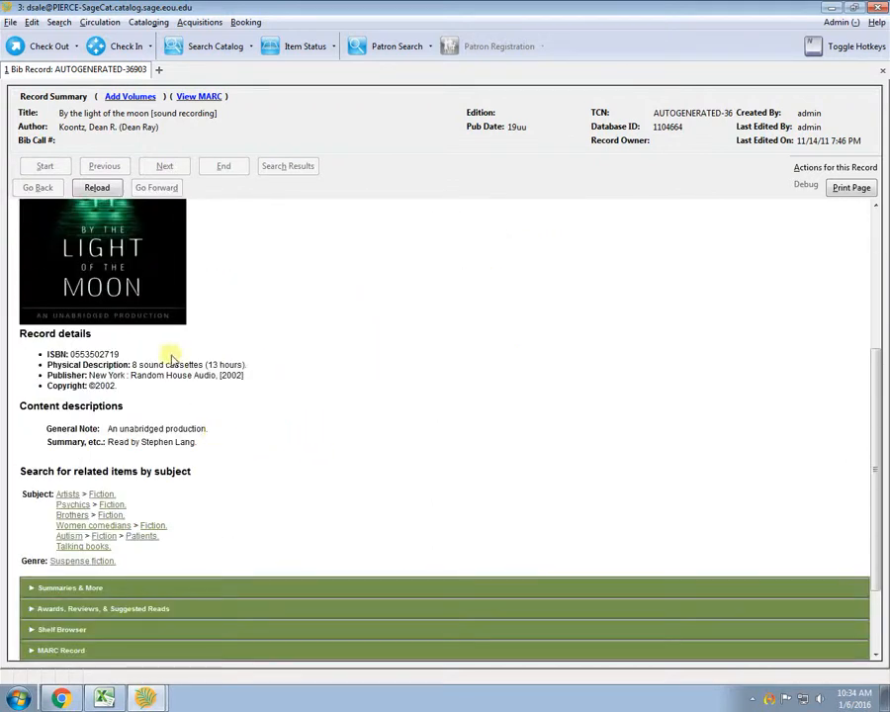
left_click_drag(147, 364, 257, 367)
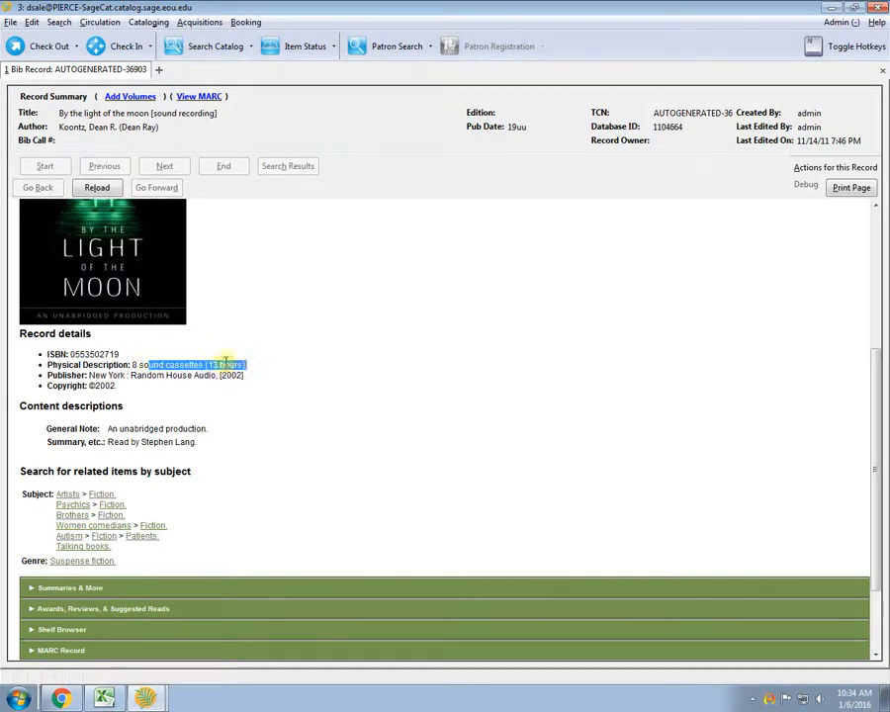
left_click(234, 364)
scroll(387, 438, "up", 3)
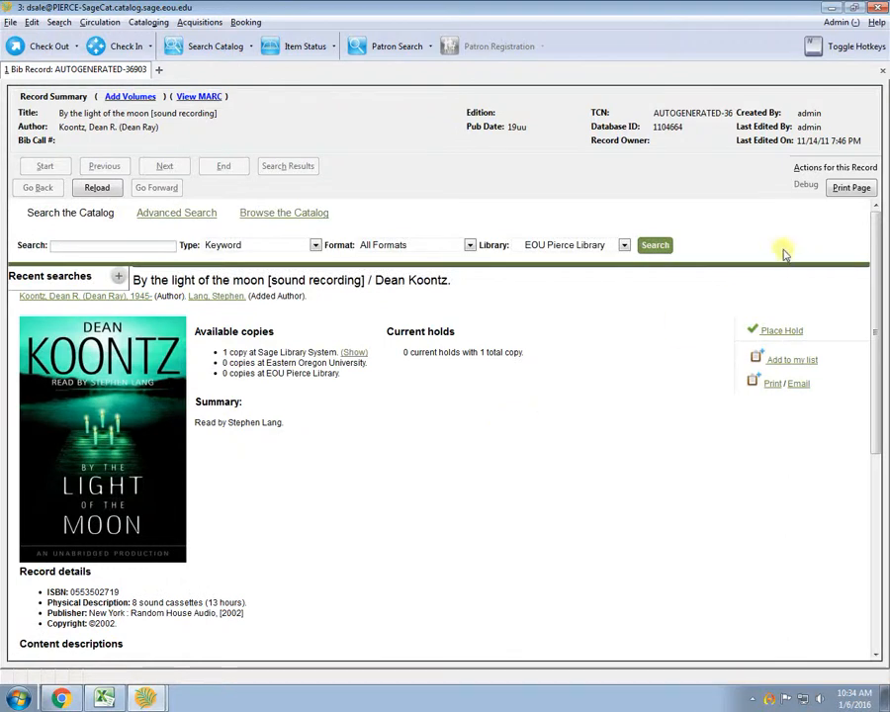
Reopen the record in MARC Edit as flat text and replace the 336 content type with "spoken word"
left_click(801, 170)
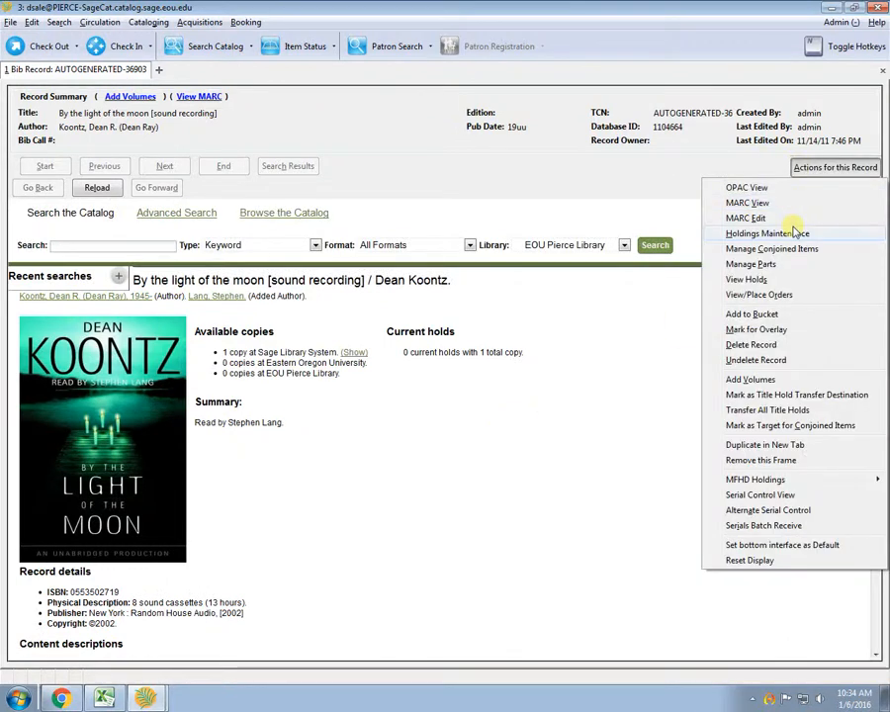
left_click(737, 216)
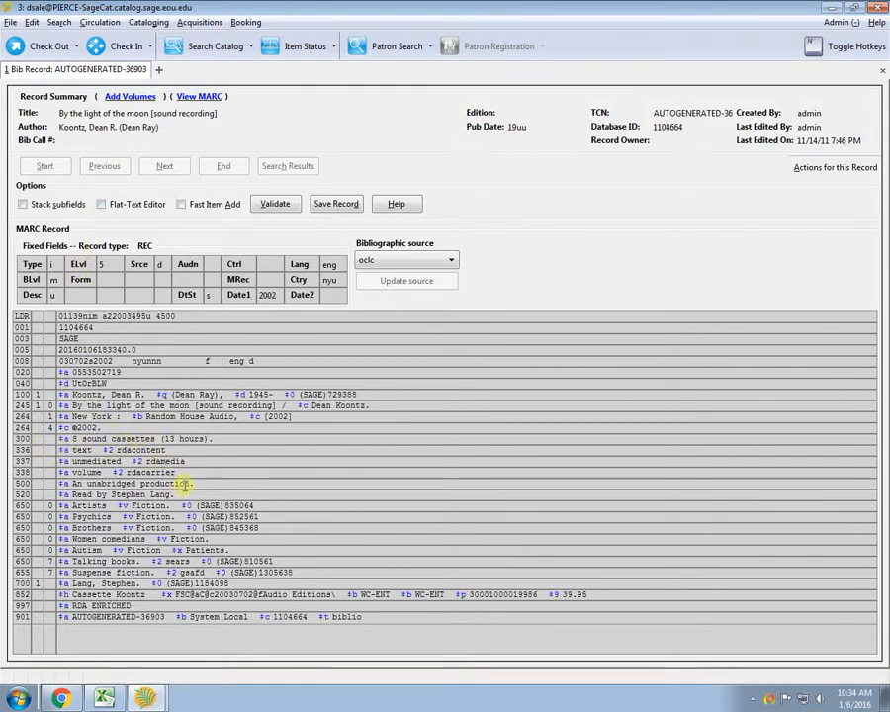
left_click(101, 204)
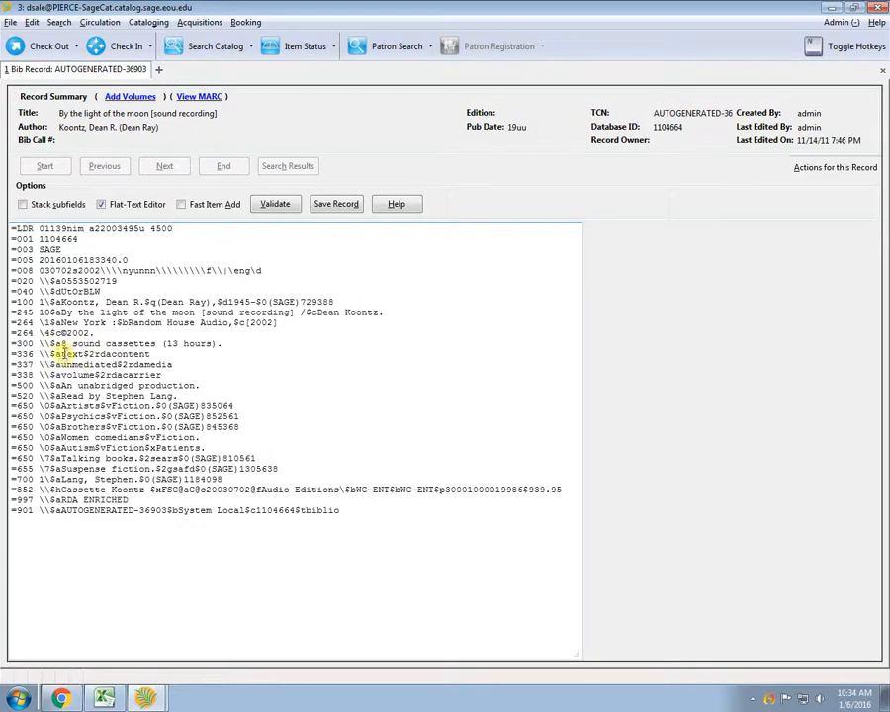
left_click(94, 354)
key("BackSpace")
key("BackSpace")
key("BackSpace")
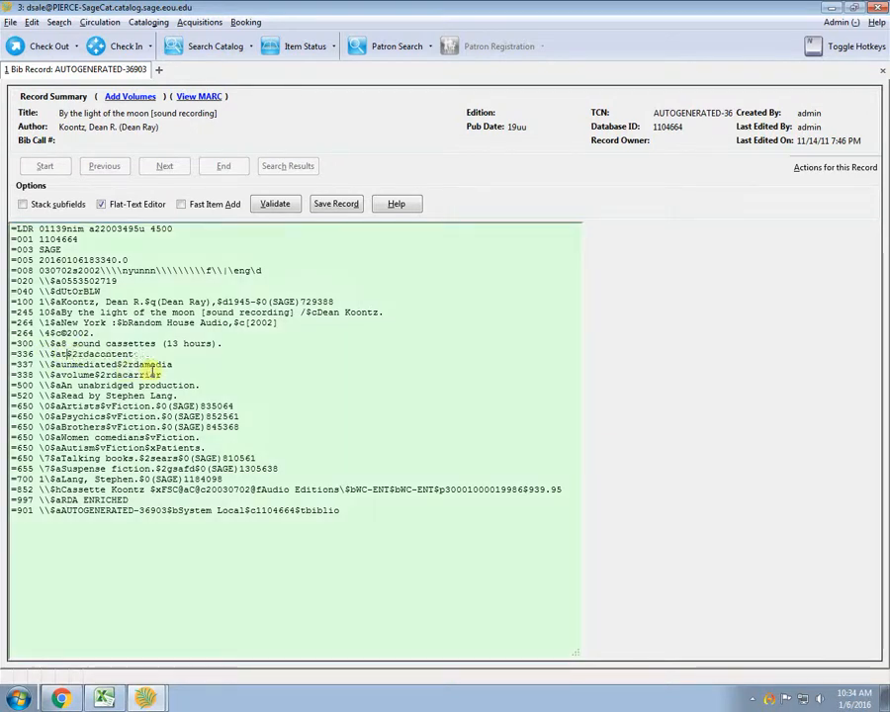
key("BackSpace")
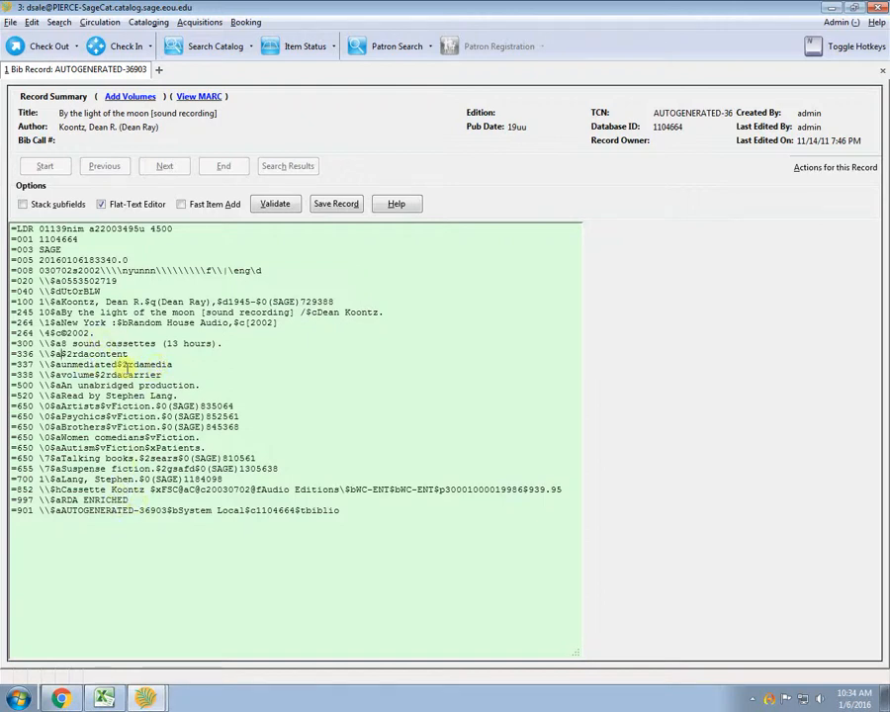
type("spoken wor")
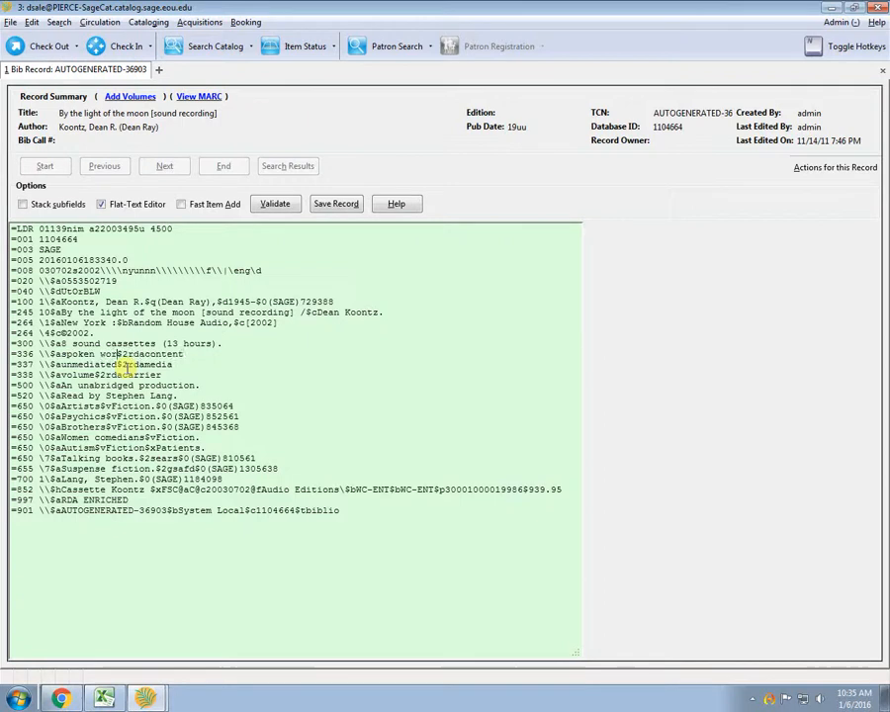
type("d")
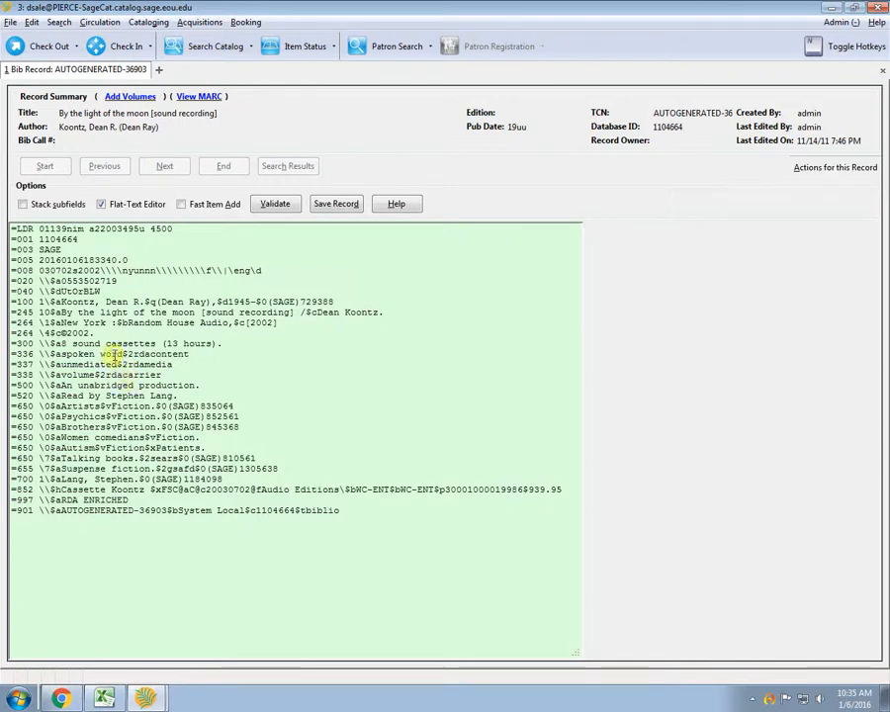
Replace the media type in the 337 field with "audio"
key("BackSpace")
key("BackSpace")
key("BackSpace")
key("BackSpace")
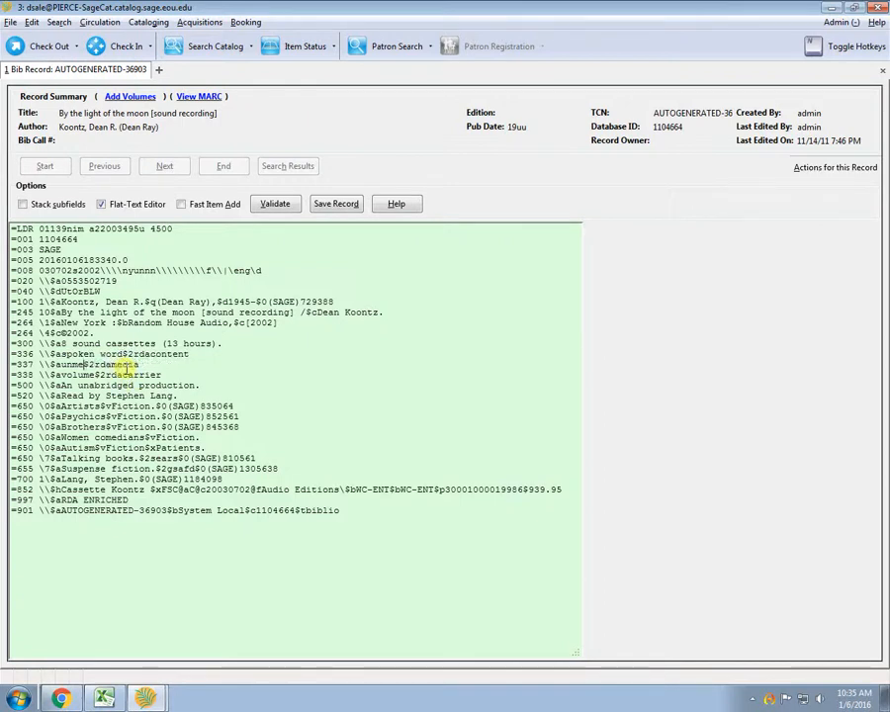
key("BackSpace")
type("a")
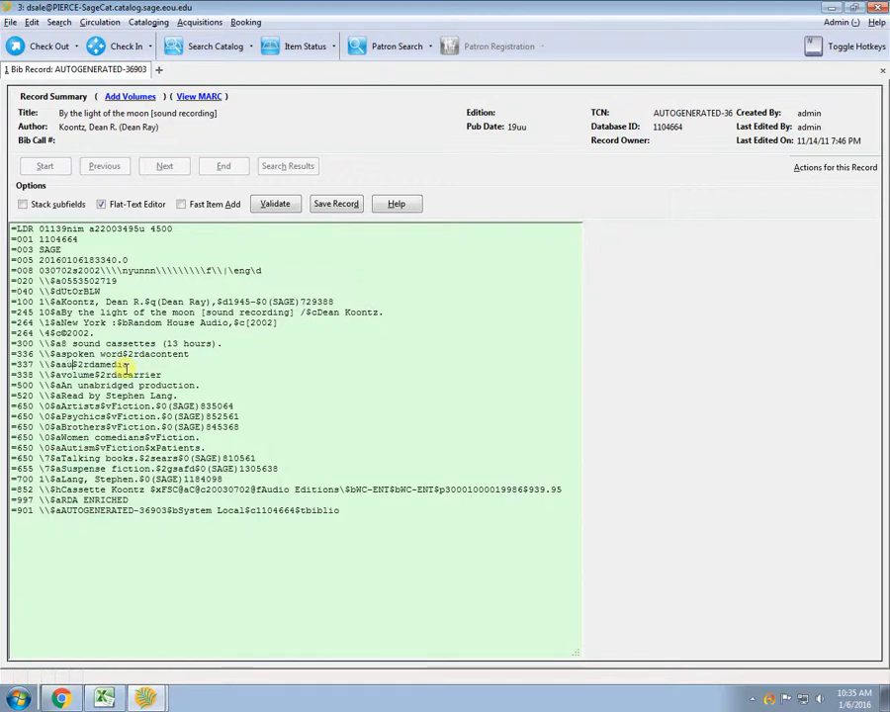
type("udipo")
key("BackSpace")
key("BackSpace")
type("o")
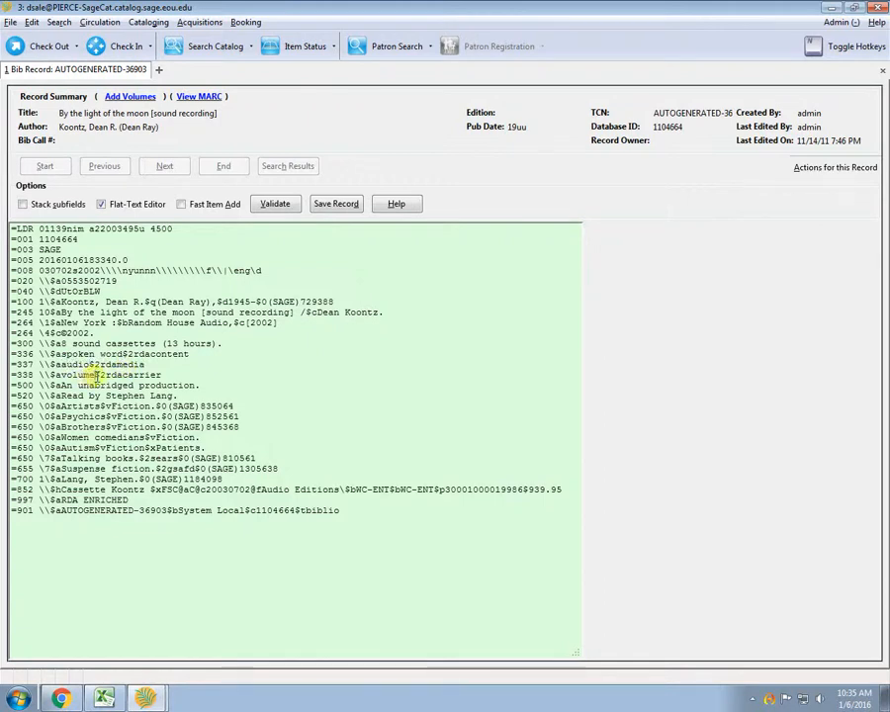
Replace the 338 carrier type with "audio cassette", review fields 336 to 338 and leave the flat-text view
key("BackSpace")
key("BackSpace")
key("BackSpace")
key("BackSpace")
key("BackSpace")
key("BackSpace")
type("aud")
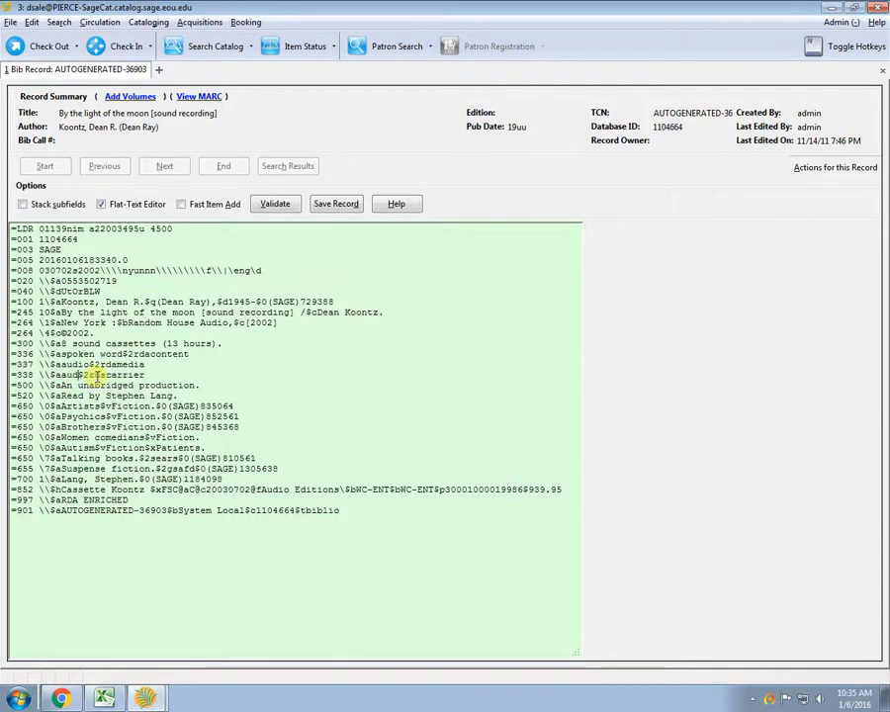
type("io cassette")
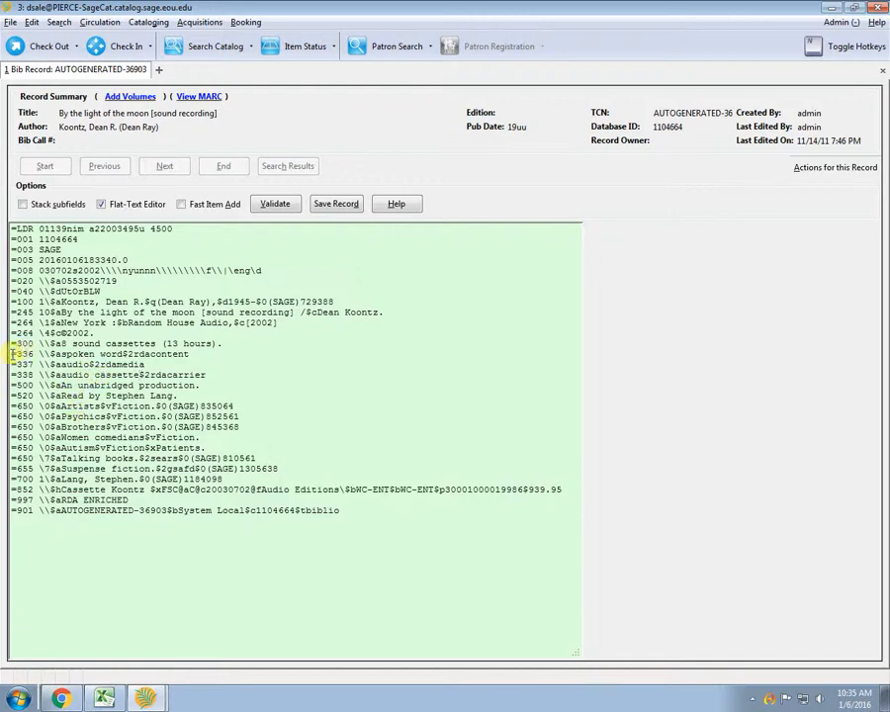
left_click_drag(14, 353, 222, 373)
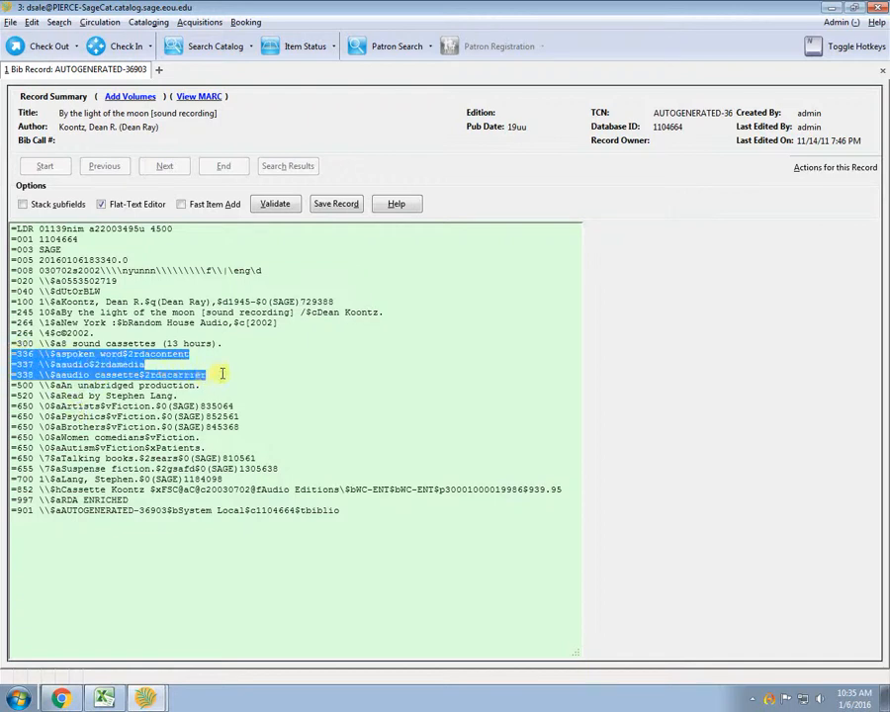
left_click(429, 342)
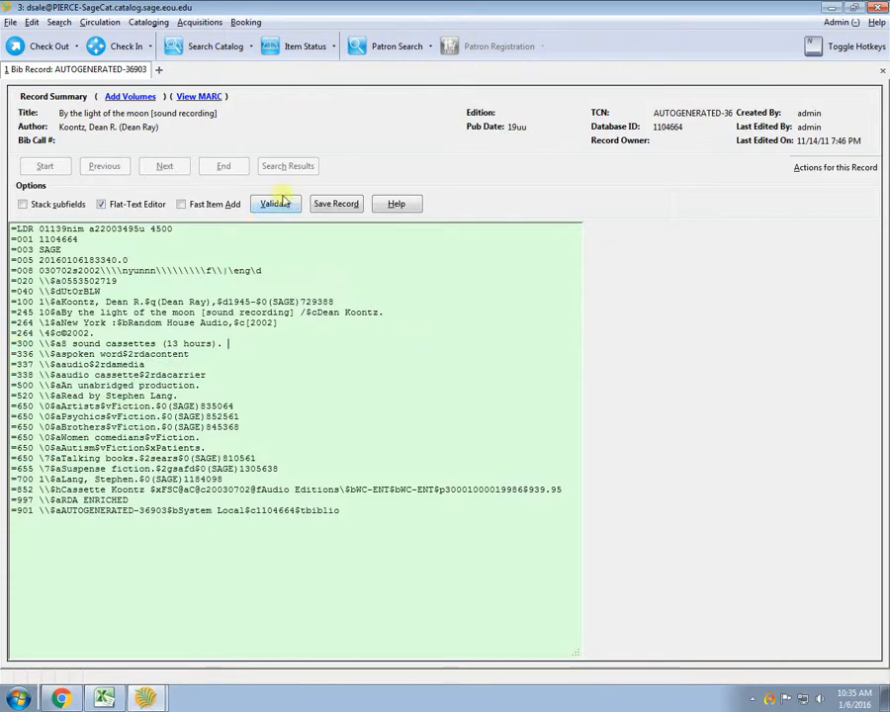
left_click(102, 204)
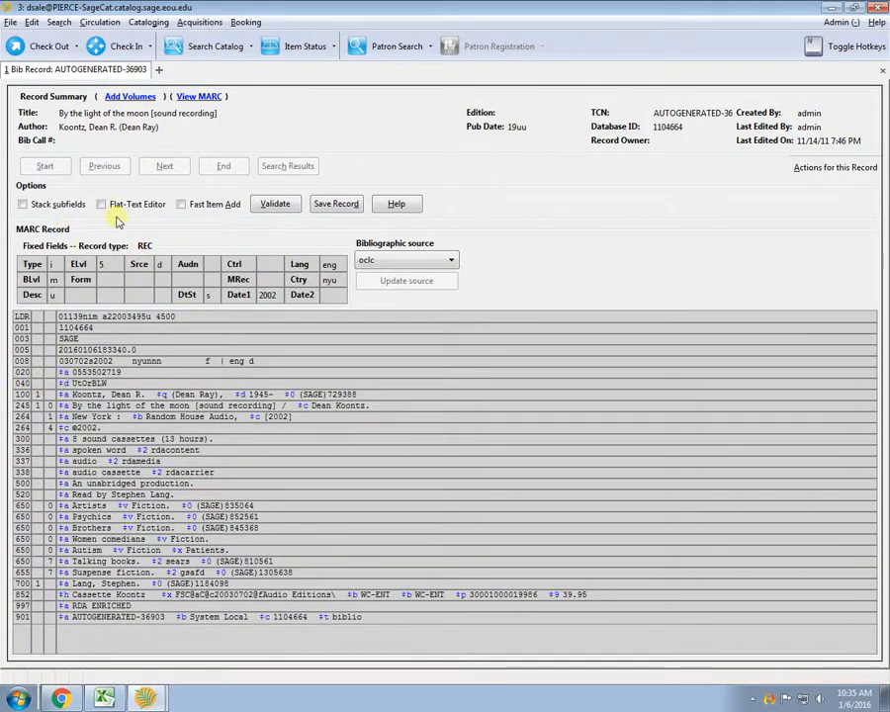
Add a 007 field to the sound recording record and open the Physical Characteristics Wizard for it
right_click(19, 364)
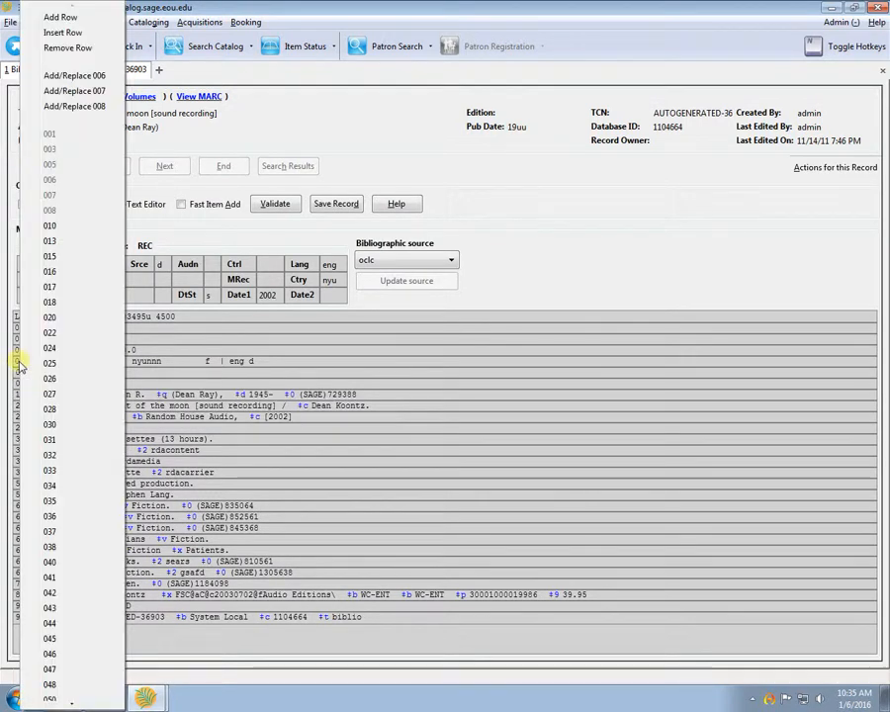
left_click(75, 91)
left_click(74, 362)
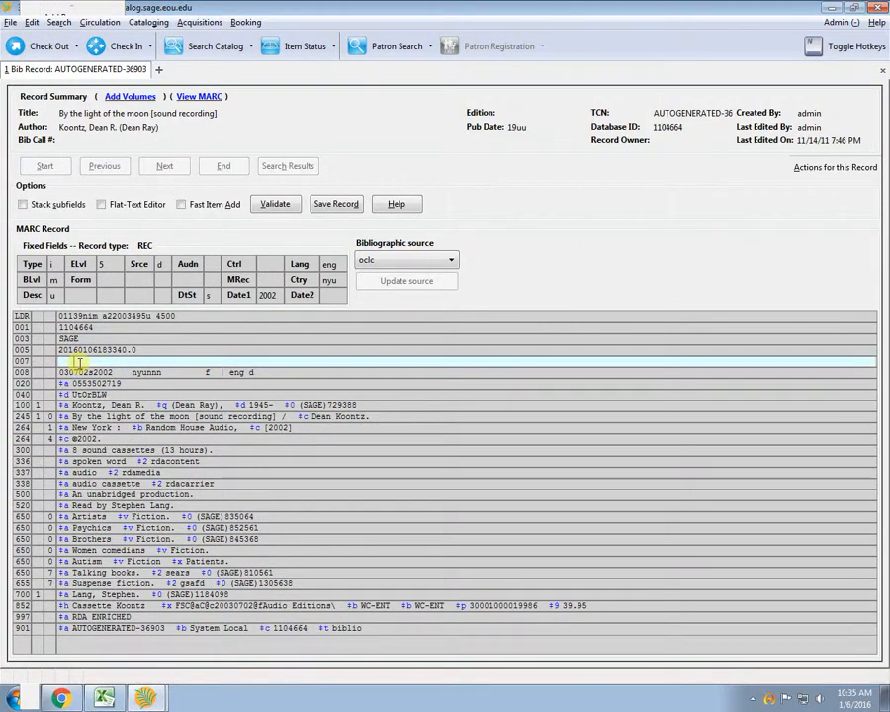
right_click(97, 364)
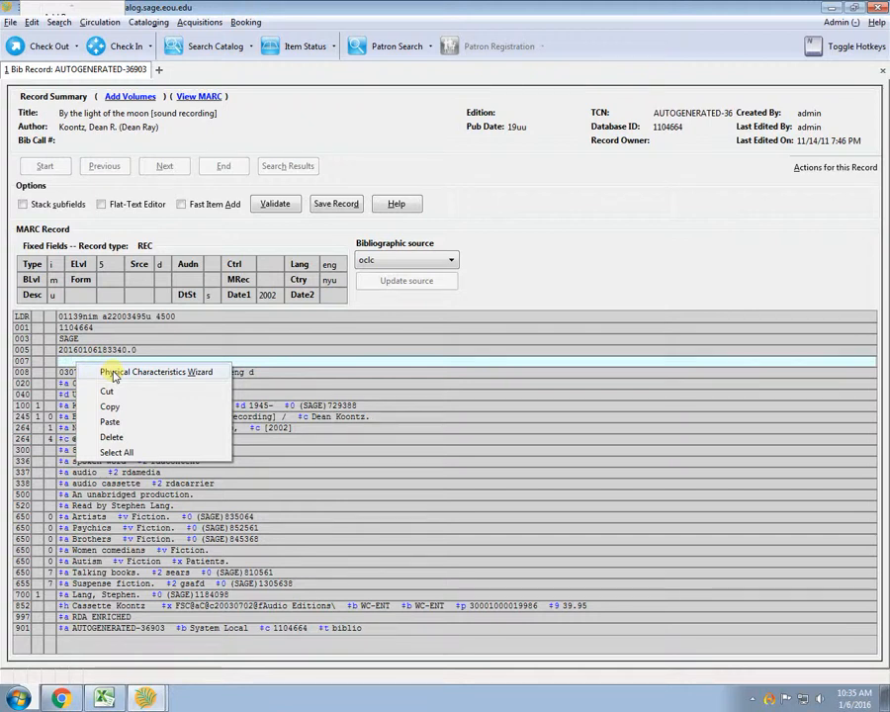
left_click(114, 373)
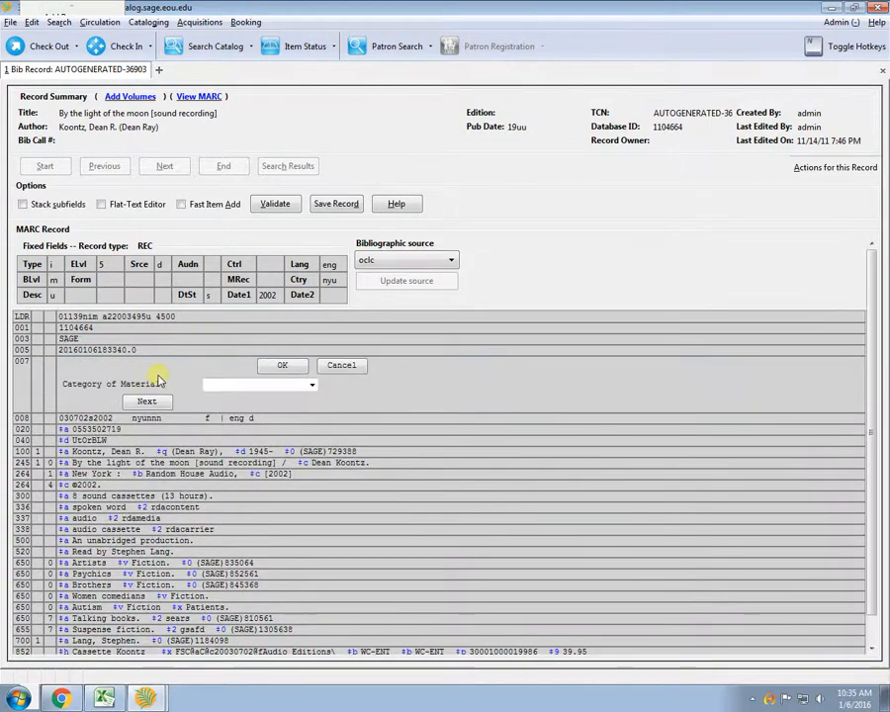
Set the 007 category of material to "s: Sound Recording" and the SMD to "s: Sound cassette"
left_click(312, 387)
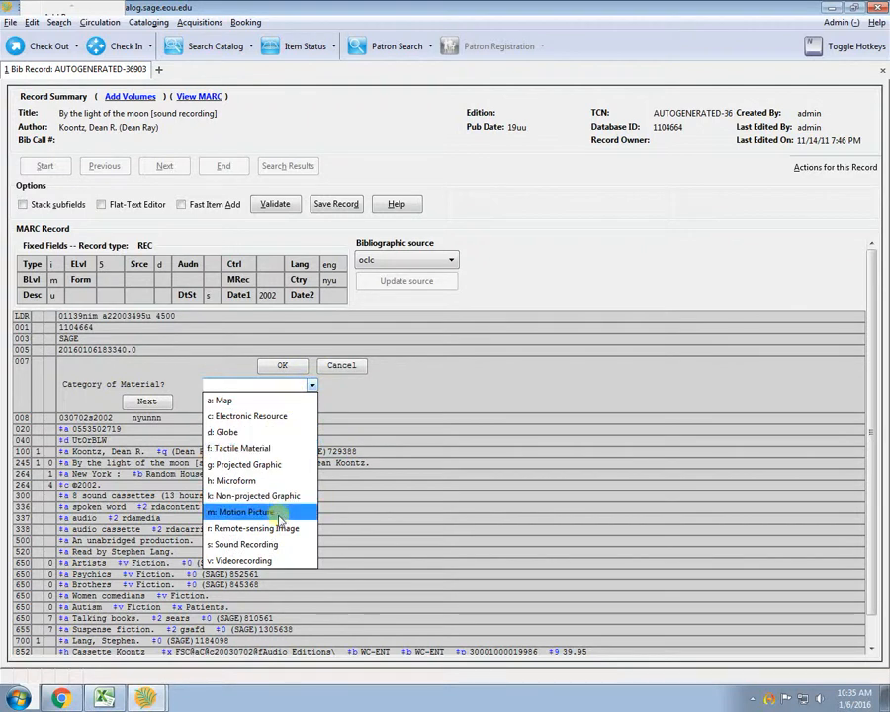
left_click(259, 544)
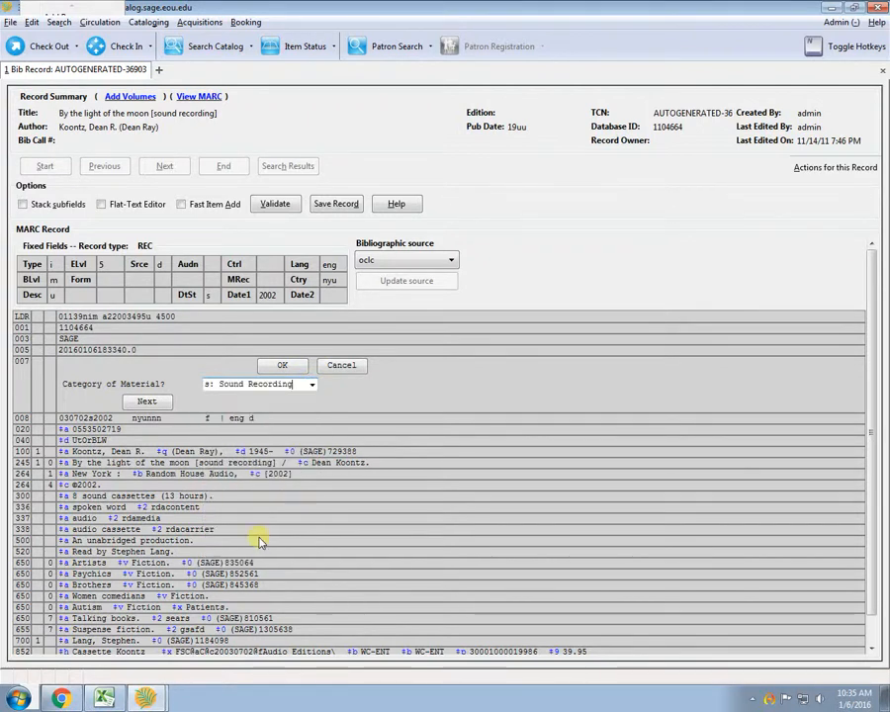
left_click(146, 400)
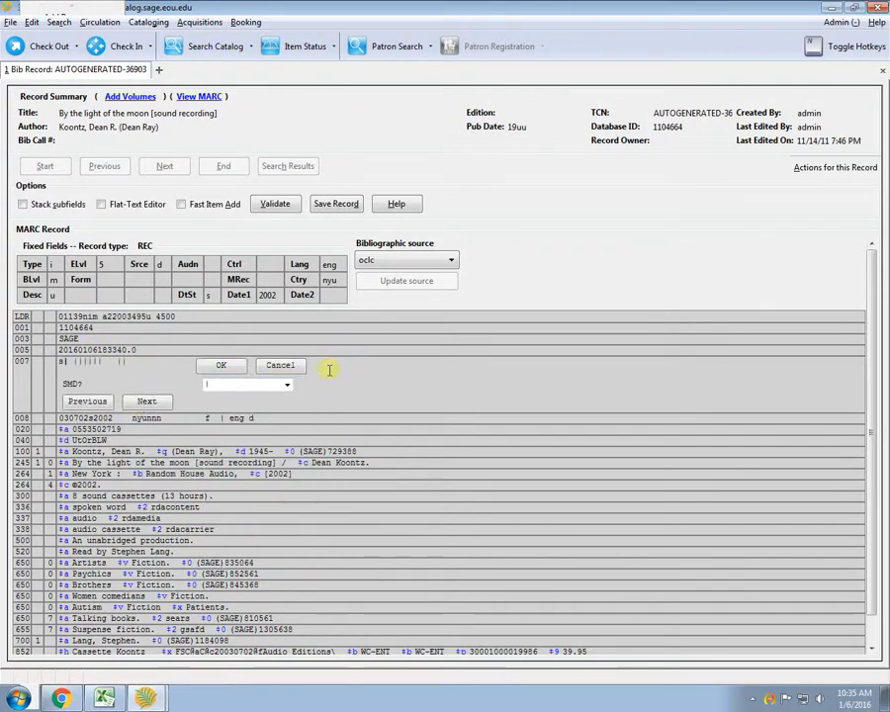
left_click(287, 387)
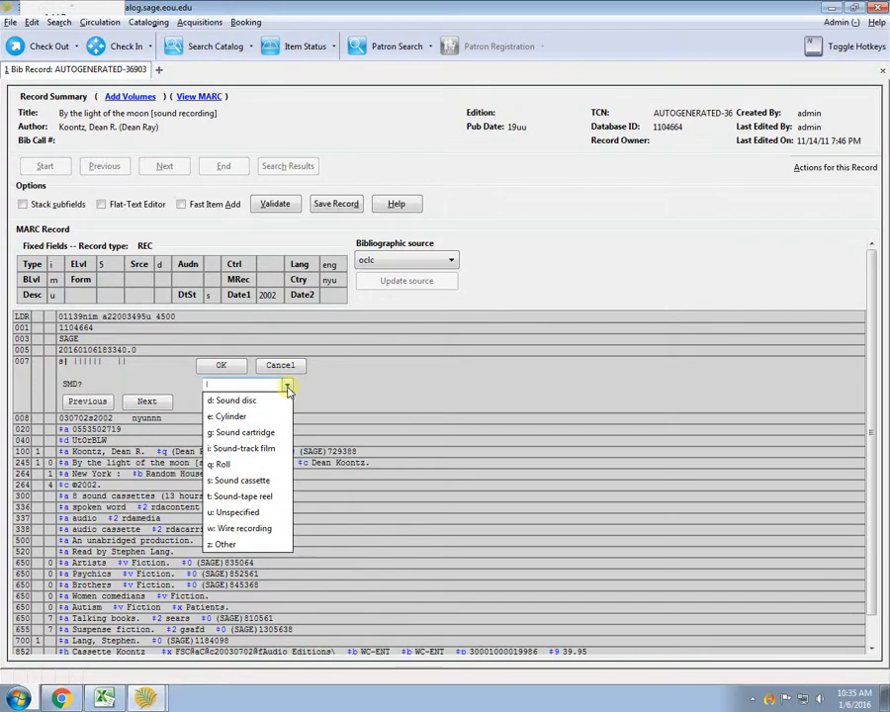
left_click(253, 484)
left_click(150, 401)
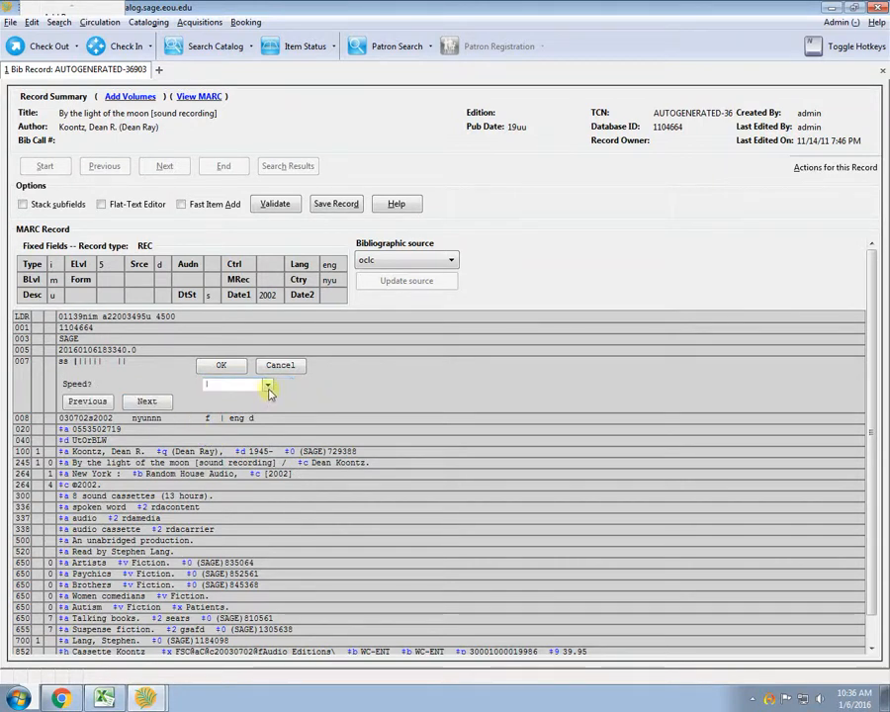
Set the 007 speed to "l: 1 7/8 ips" and continue to the playback channel configuration
left_click(267, 387)
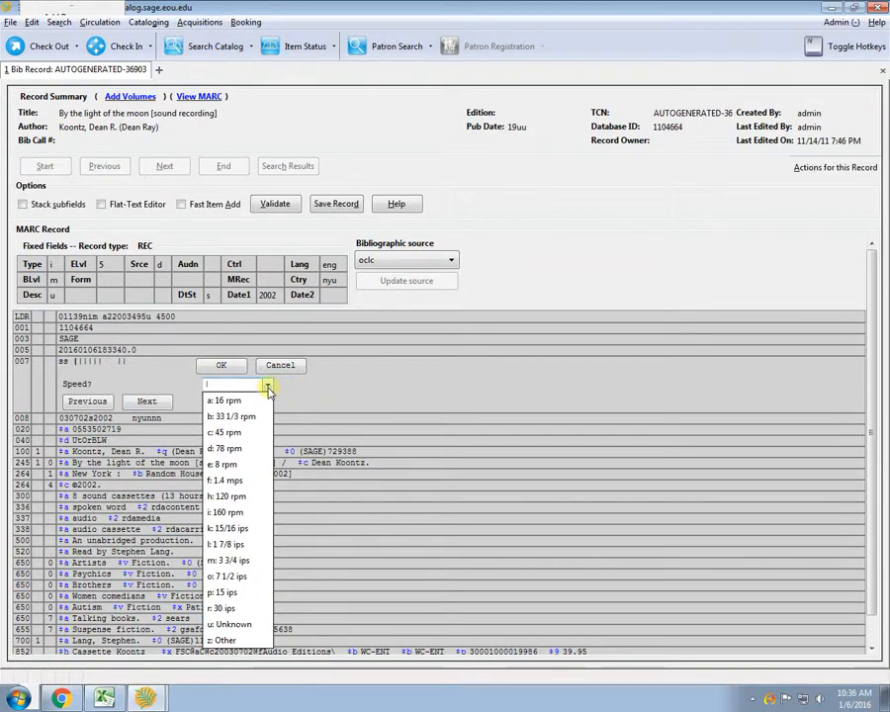
left_click(240, 544)
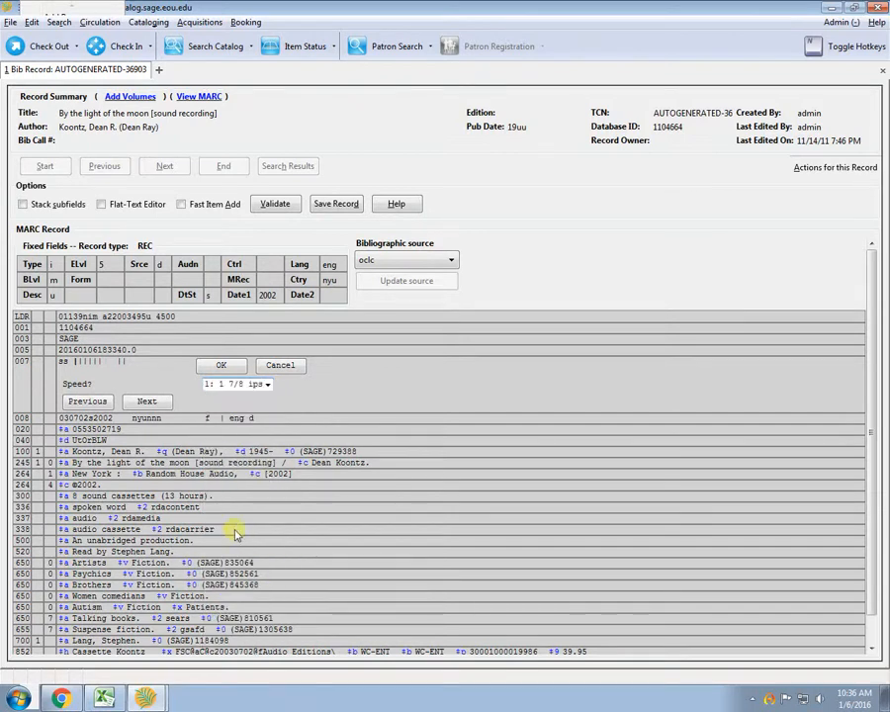
left_click(153, 403)
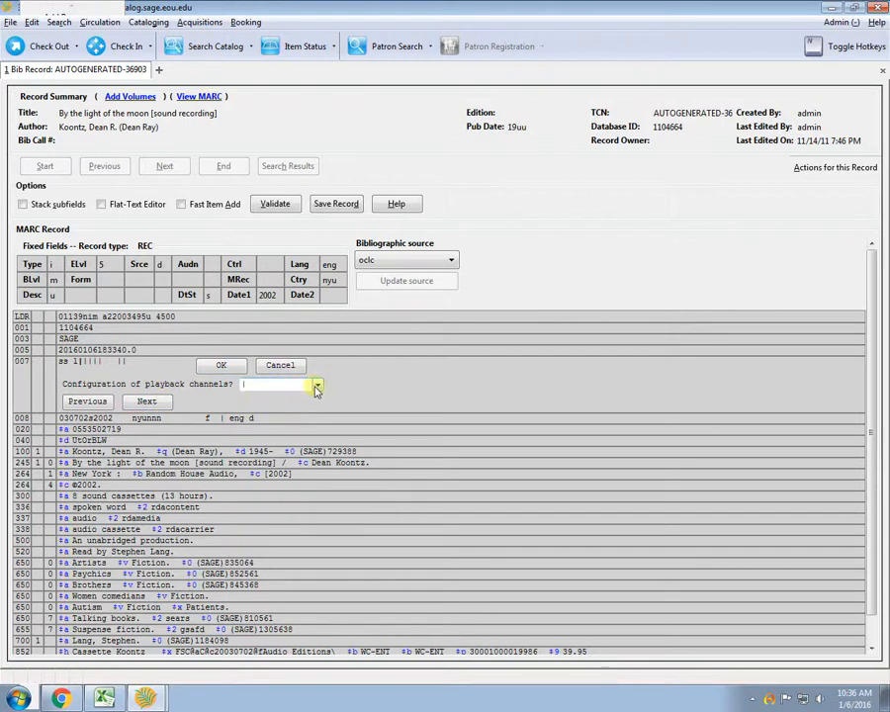
Set the 007 configuration of playback channels to "s: Stereophonic" and the groove width or pitch to "n: Not applicable"
left_click(318, 387)
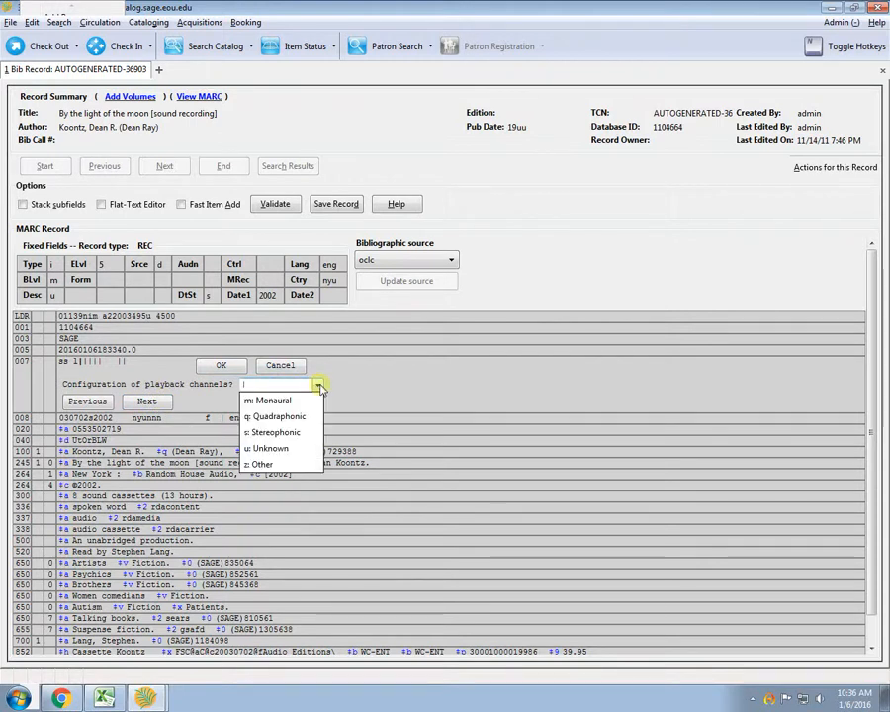
left_click(293, 432)
left_click(150, 402)
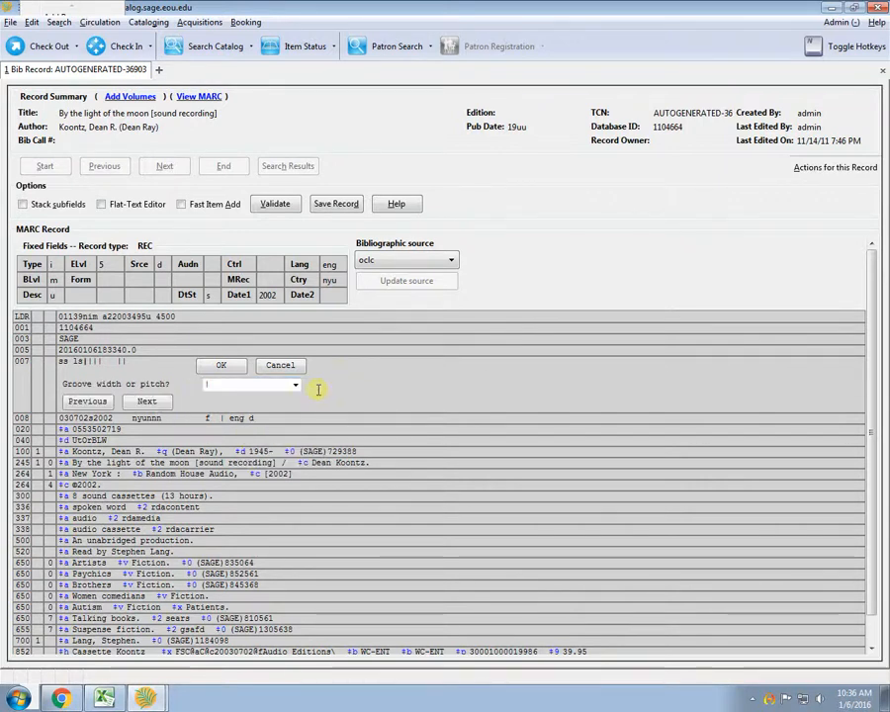
left_click(294, 387)
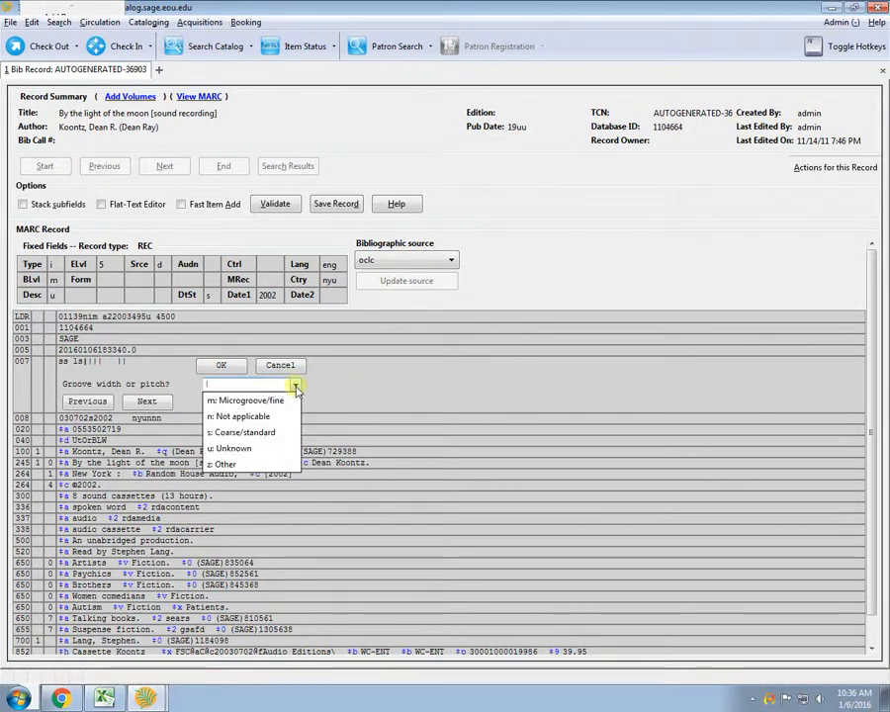
left_click(237, 416)
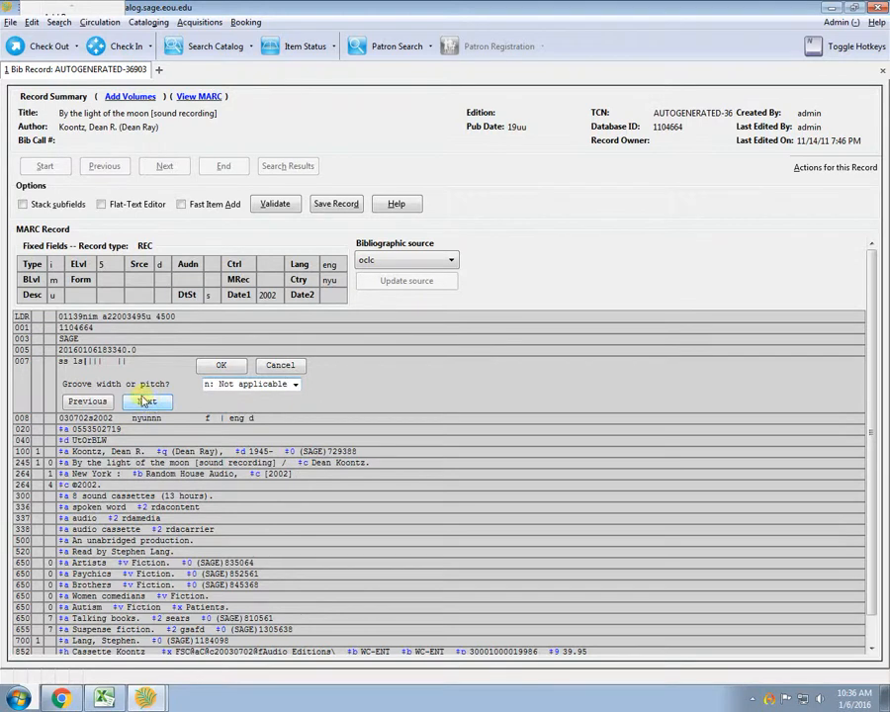
left_click(145, 401)
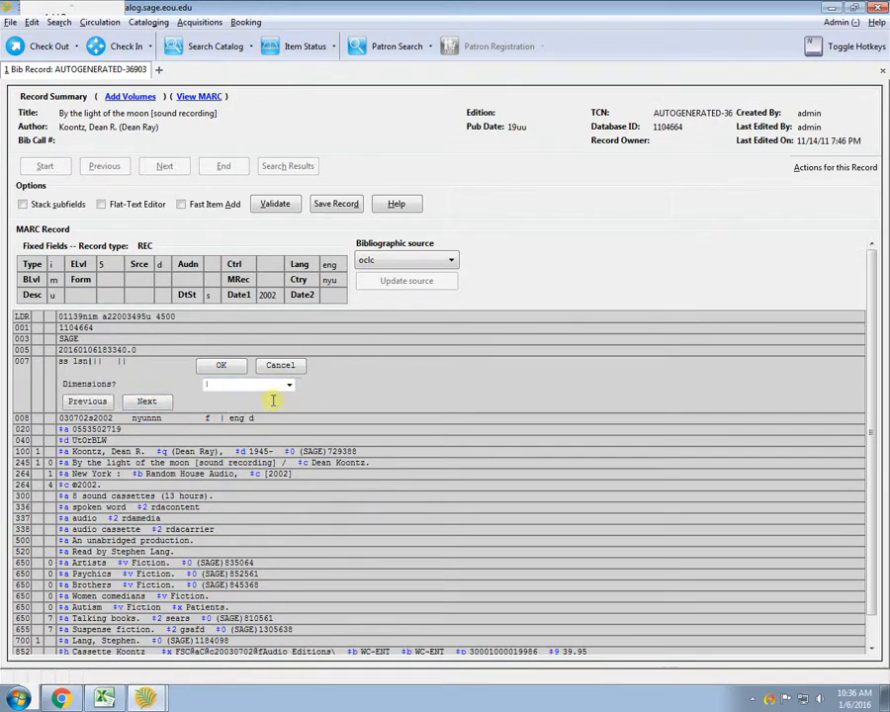
Set the 007 dimensions to "u: Unknown" and the tape width to "l: 1/8 in."
left_click(289, 387)
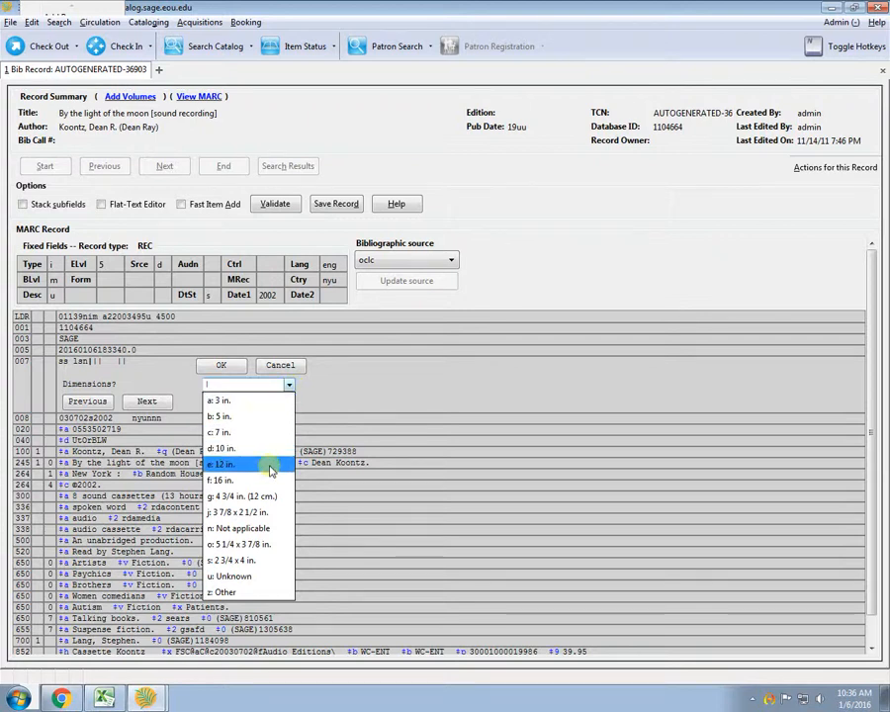
left_click(277, 575)
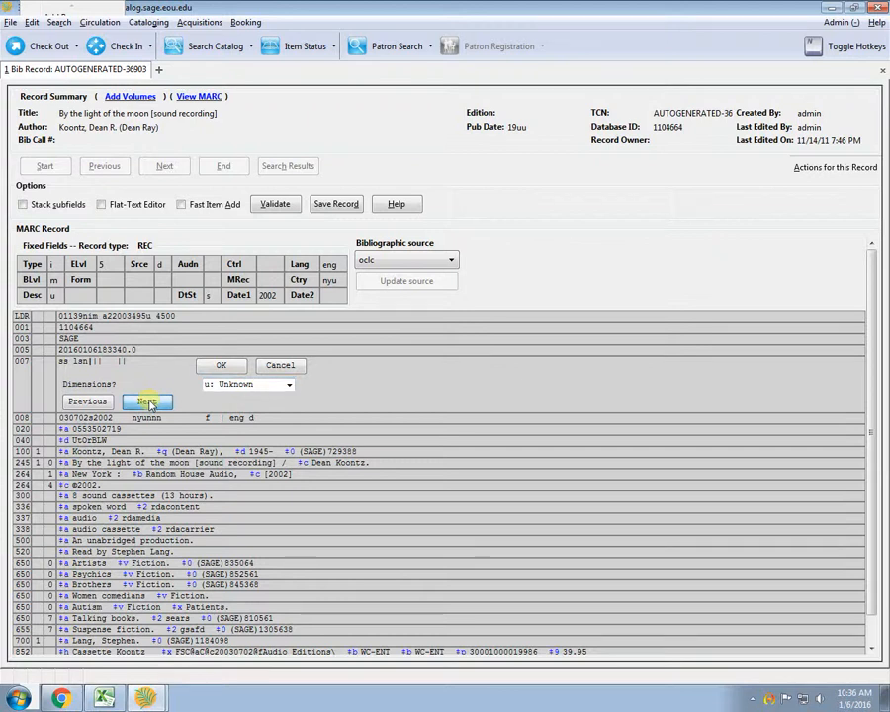
left_click(147, 403)
left_click(283, 386)
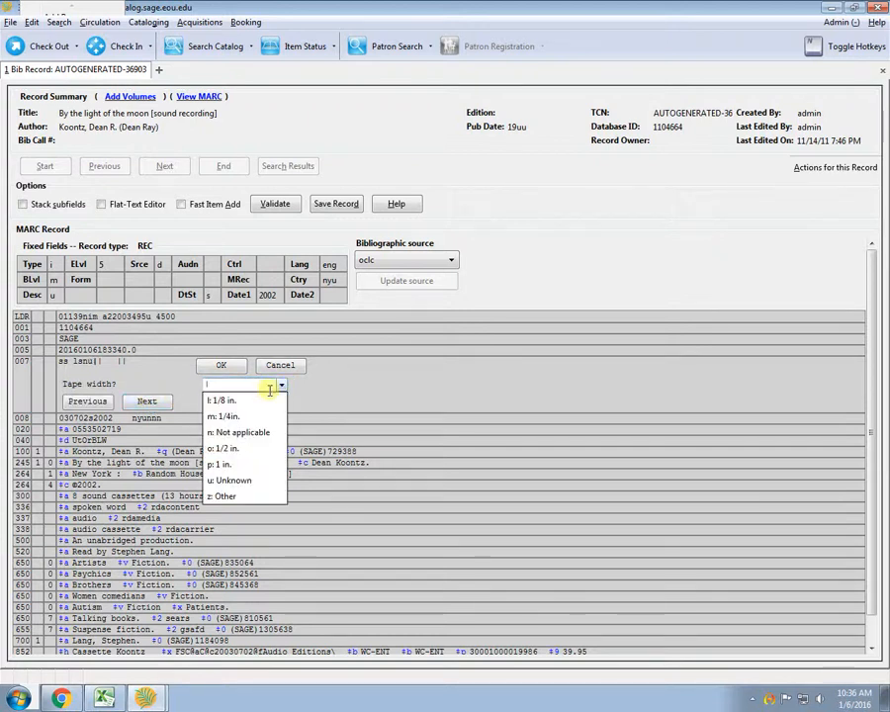
left_click(263, 401)
left_click(148, 404)
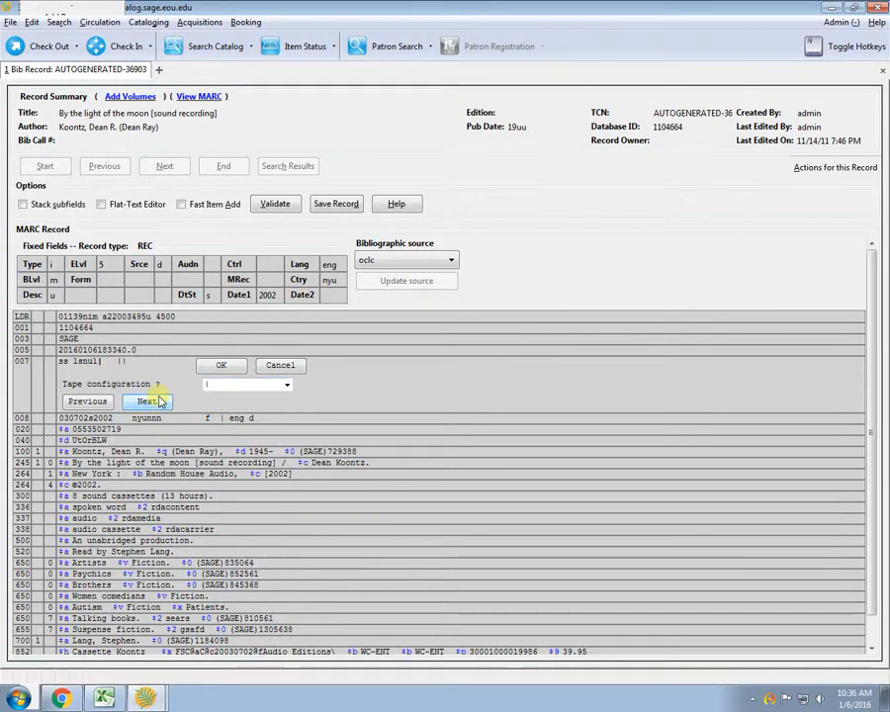
Set the 007 tape configuration to "b: Half (2) track" and the special playback to "n: Not applicable"
left_click(288, 386)
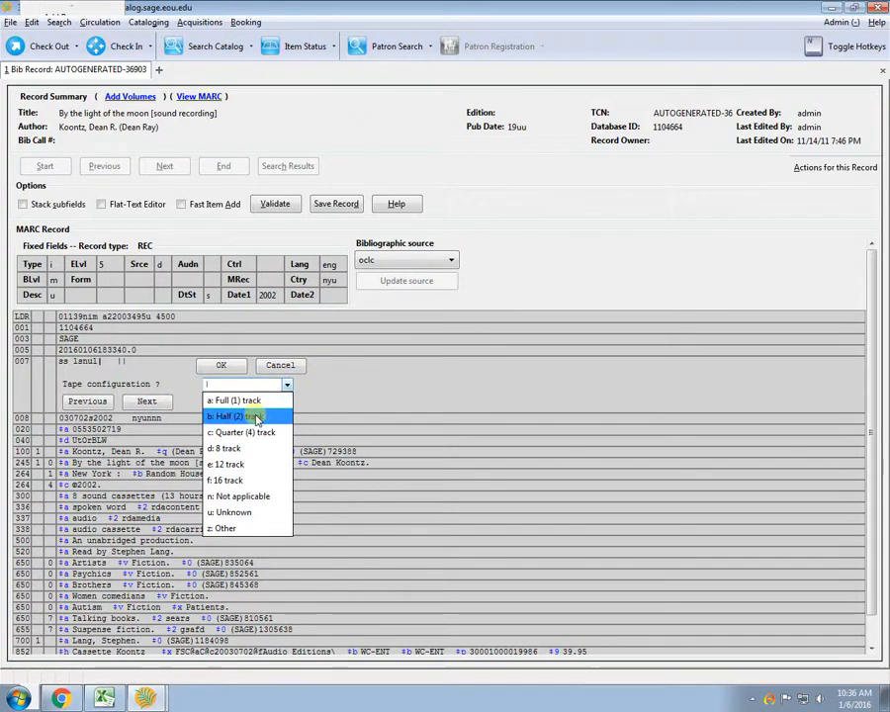
left_click(255, 417)
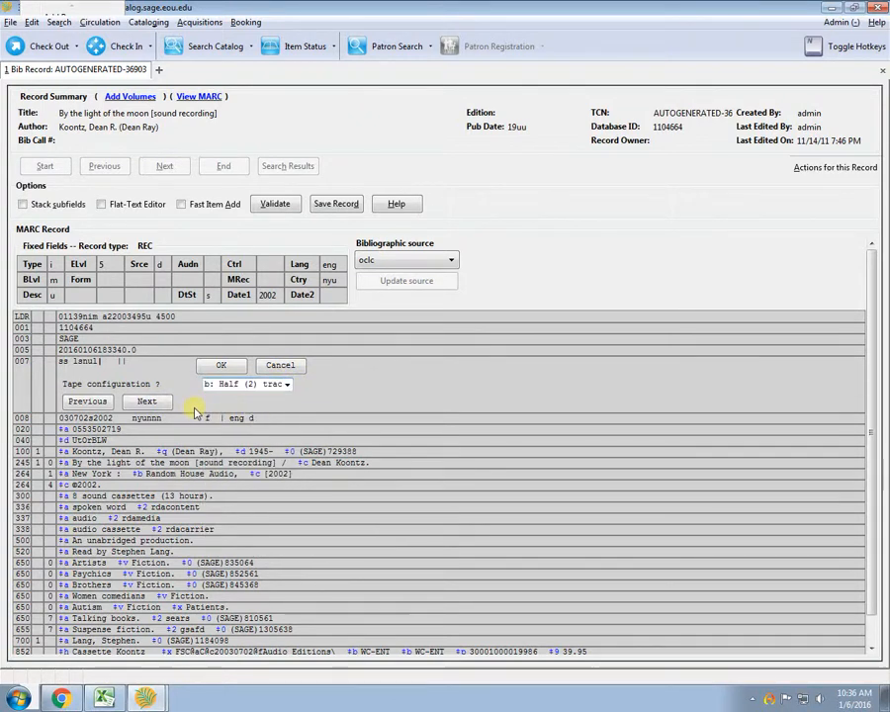
left_click(145, 399)
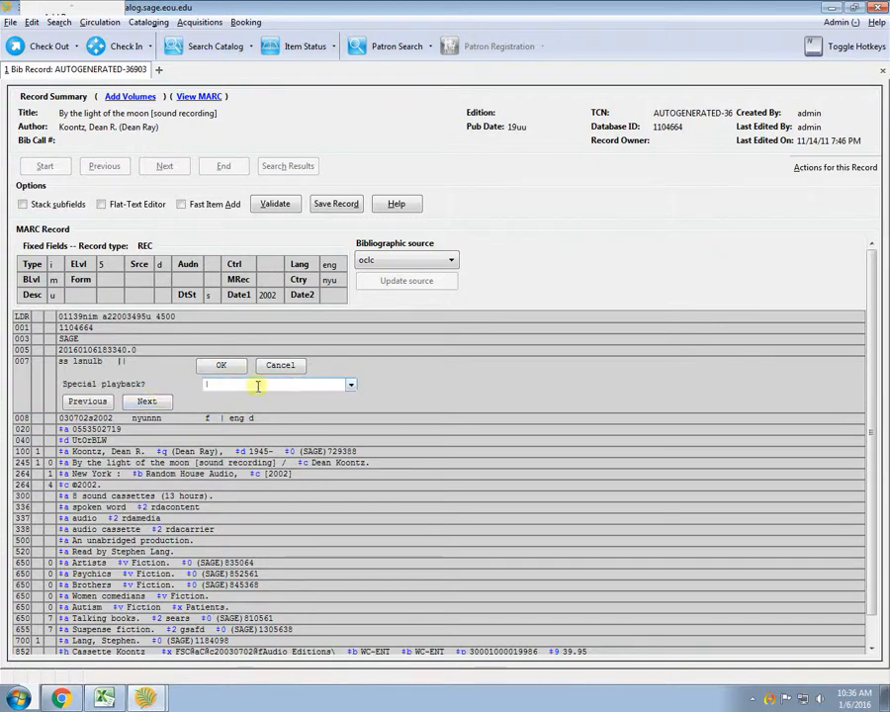
left_click(350, 386)
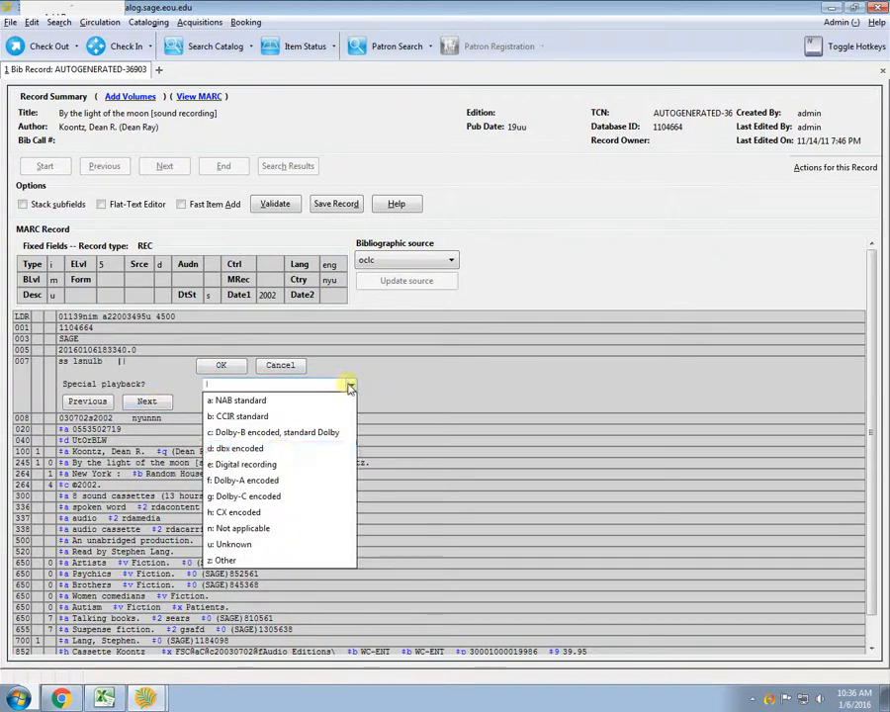
left_click(267, 529)
left_click(146, 402)
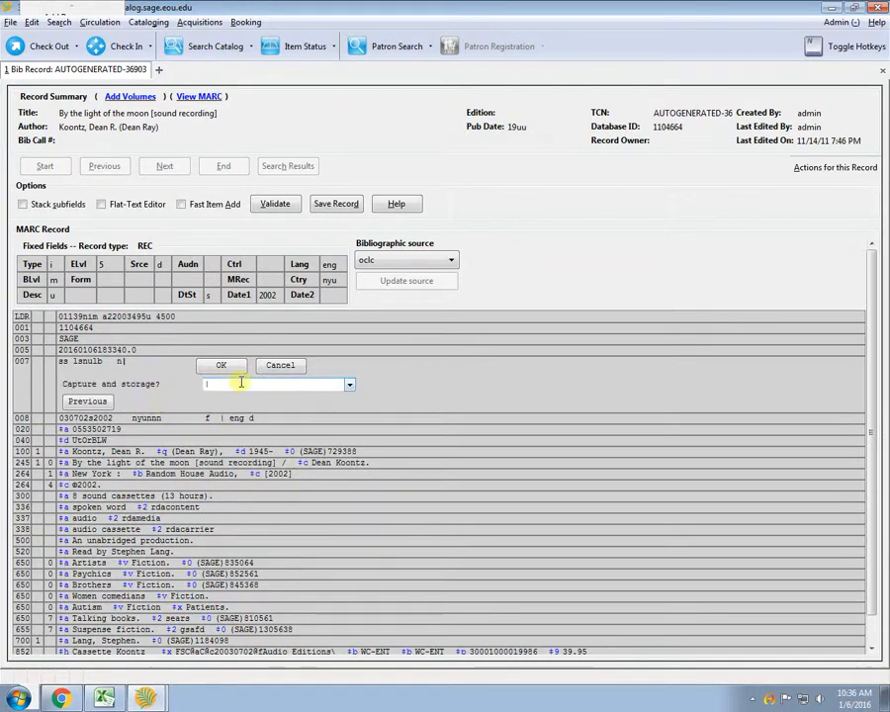
Set the 007 capture and storage to "e: Analog electrical storage", accept the completed 007 field and save the record
left_click(350, 386)
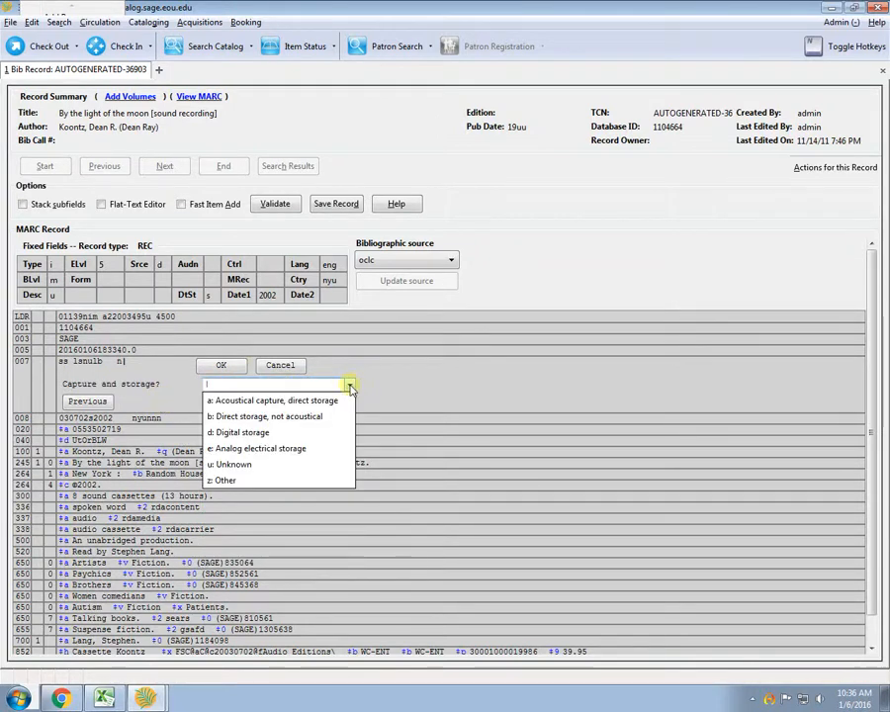
left_click(297, 449)
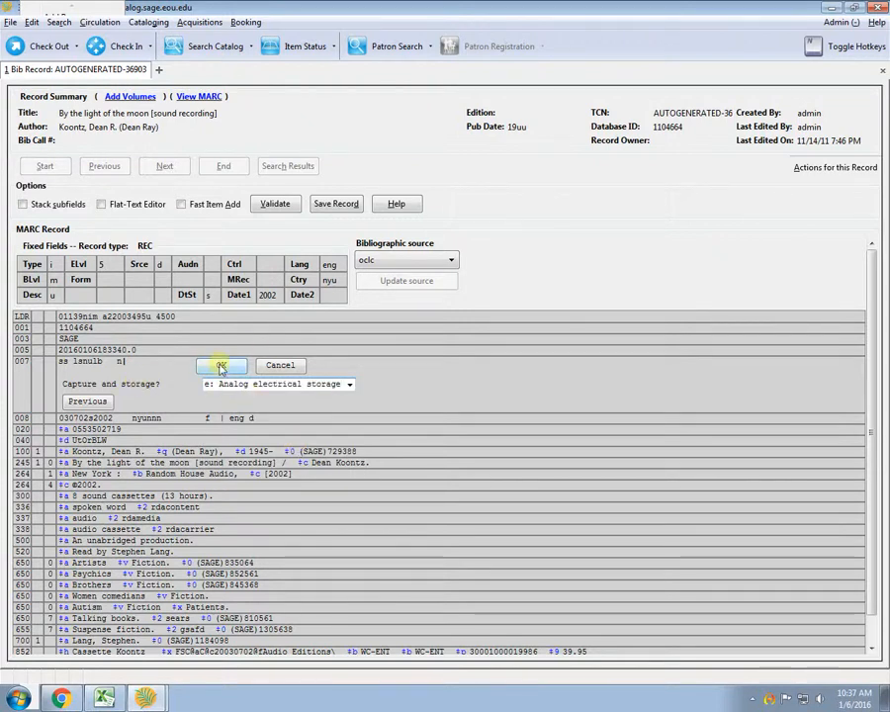
left_click(222, 366)
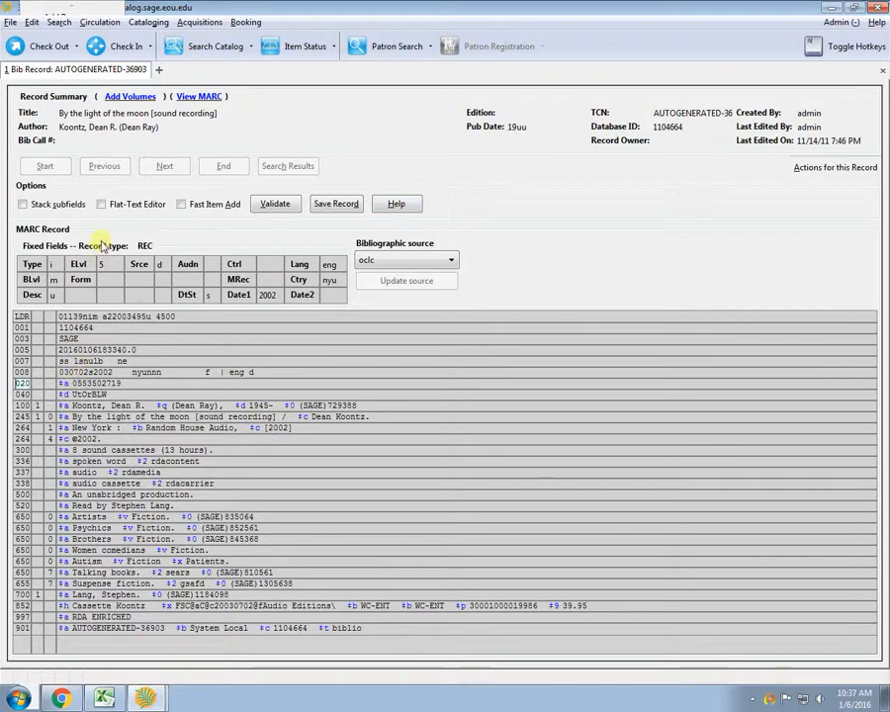
left_click(337, 203)
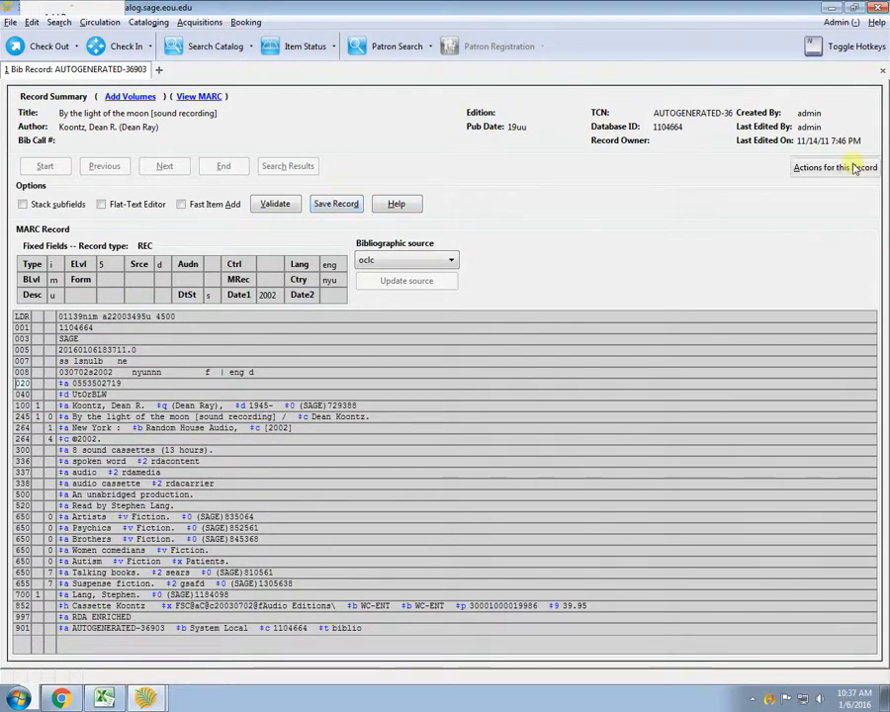
Check the saved record's format icon in the OPAC view and return to MARC editing
left_click(857, 168)
left_click(781, 185)
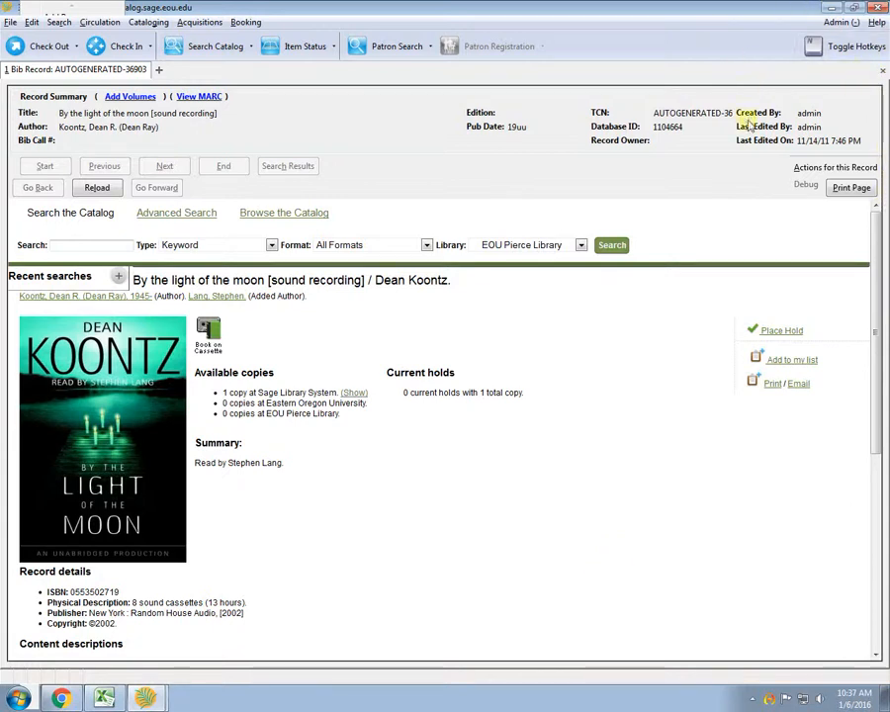
left_click(809, 168)
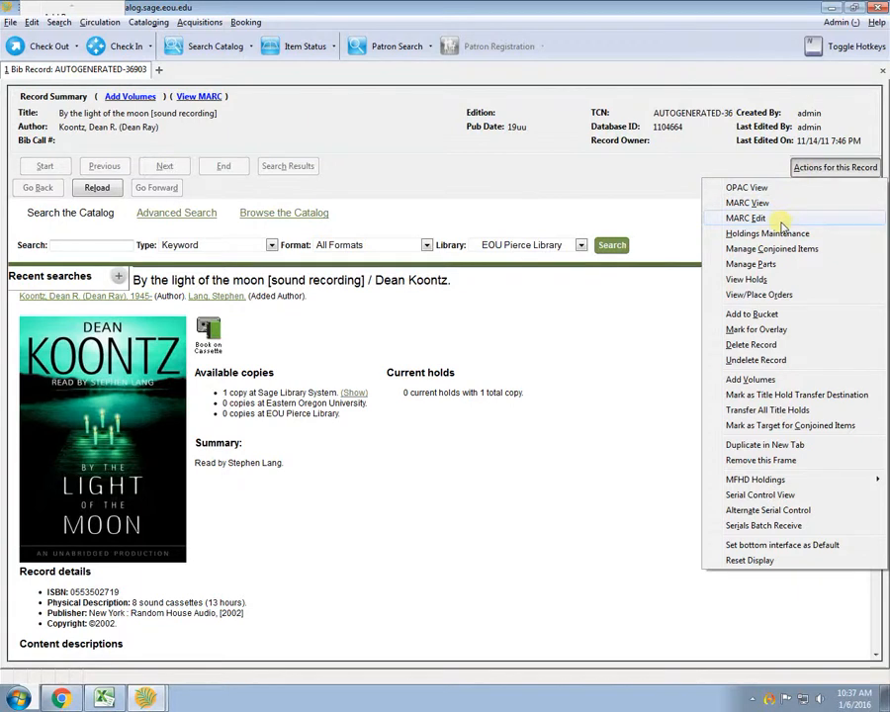
left_click(780, 219)
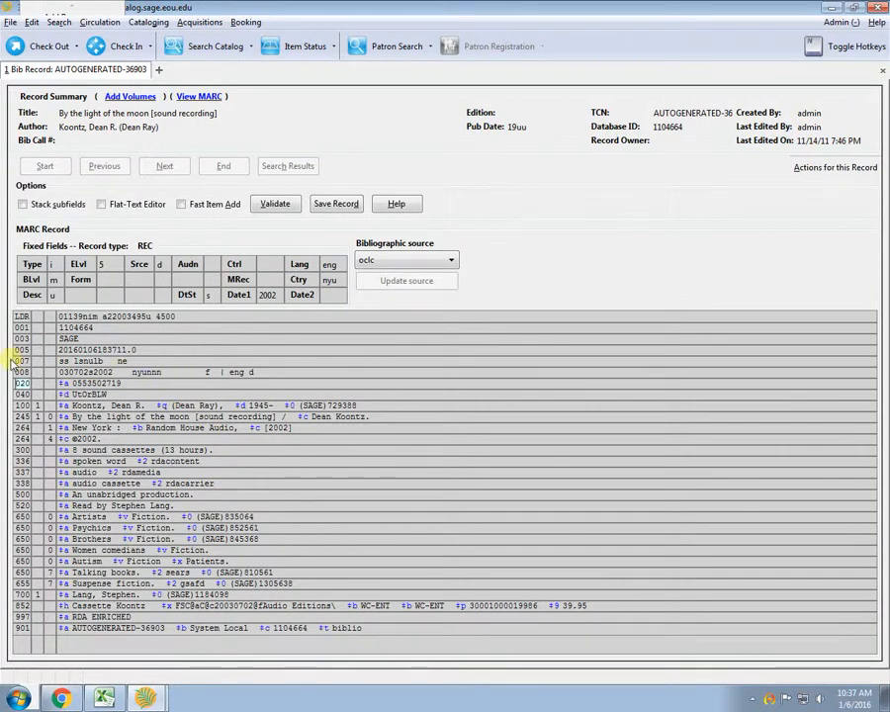
Add the line "=999 \\$eAudiobook Cassette" below the 997 field in the flat-text view and save the record
left_click(75, 361)
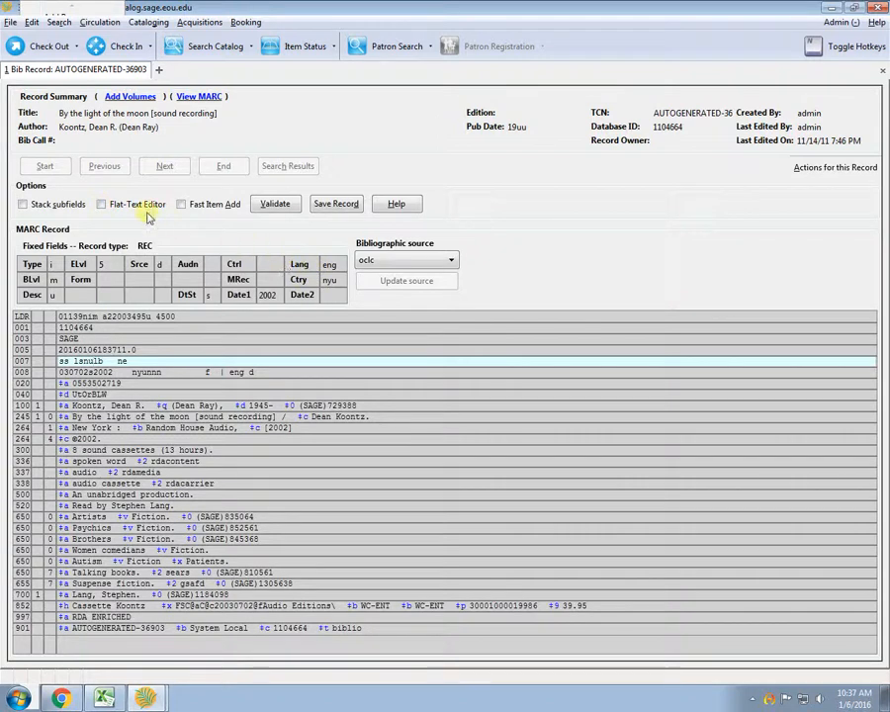
left_click(100, 204)
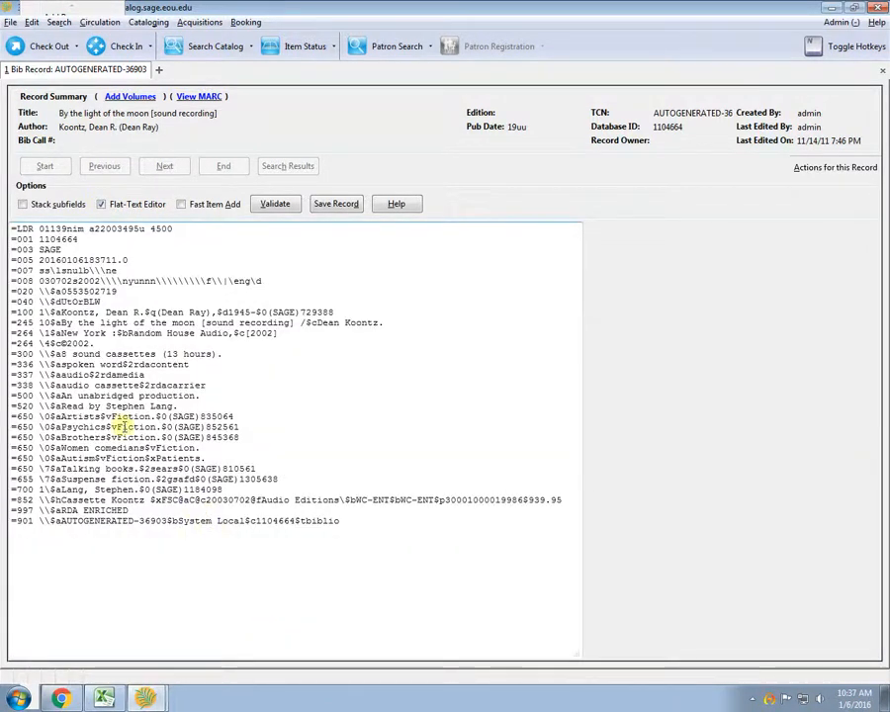
left_click(236, 491)
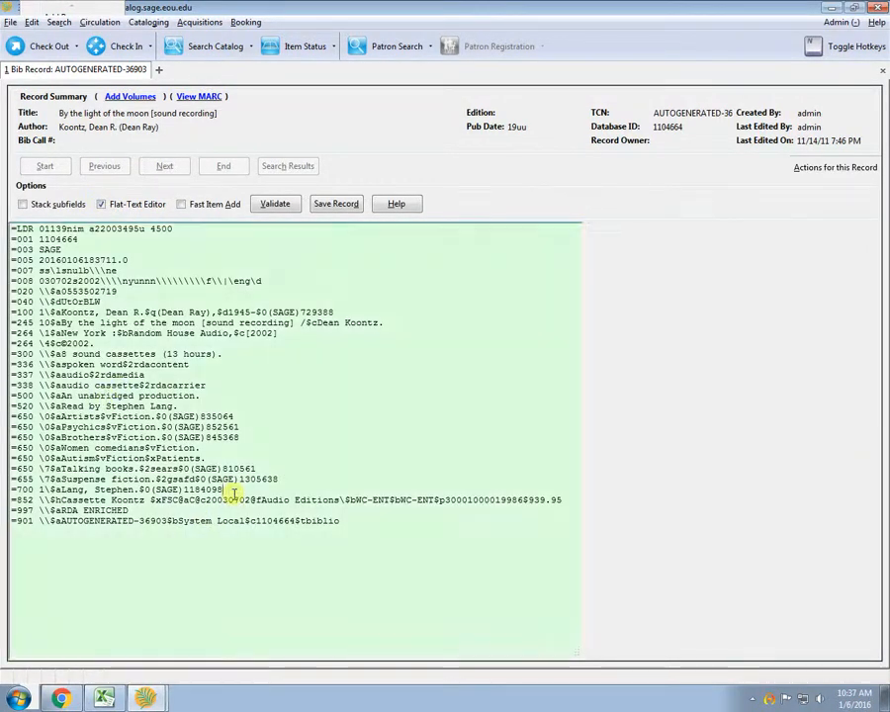
left_click(134, 510)
key("Return")
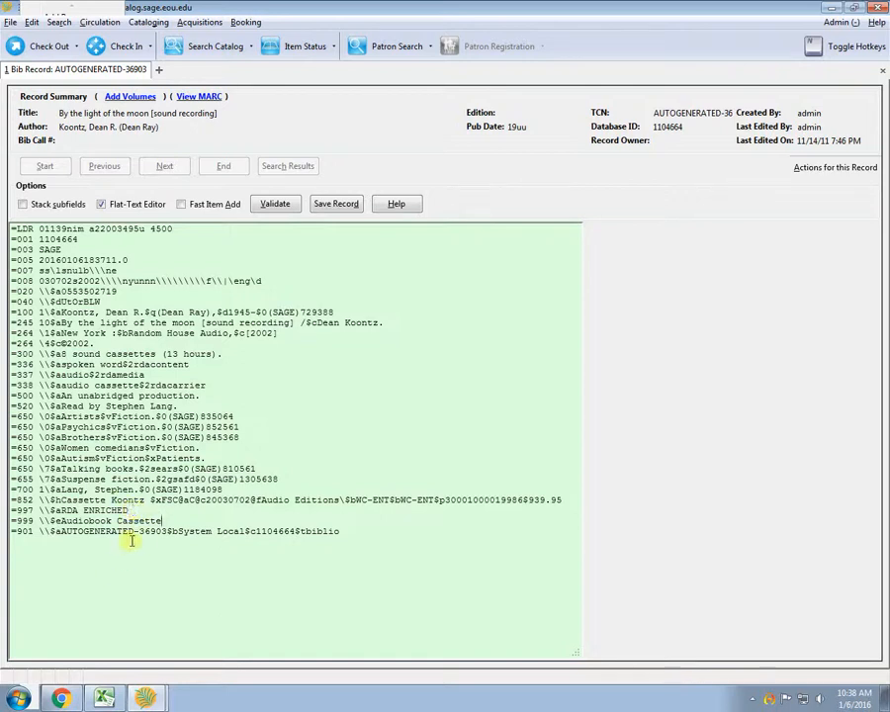
left_click(334, 204)
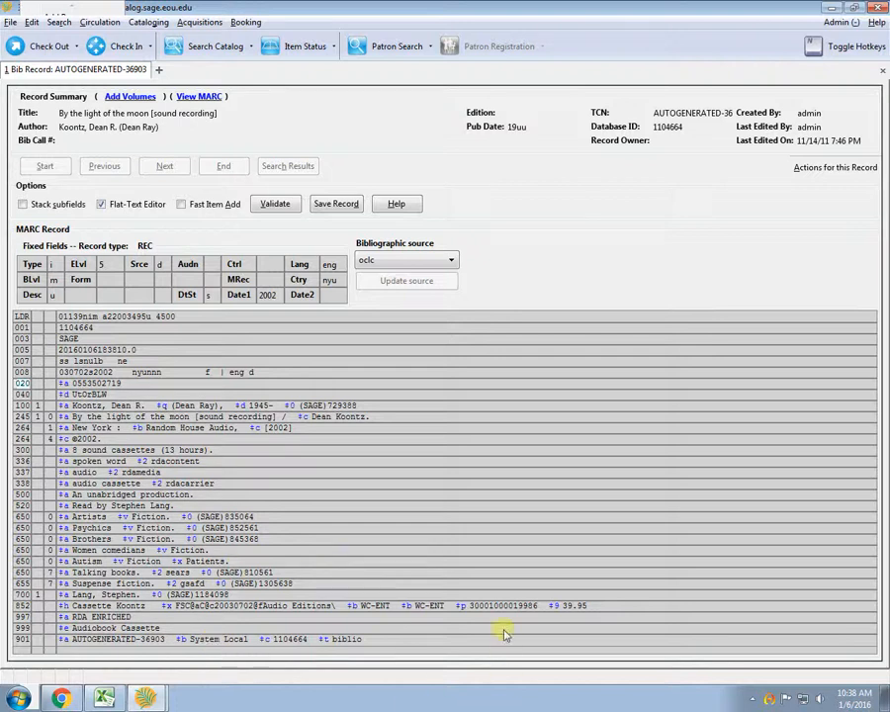
left_click(754, 700)
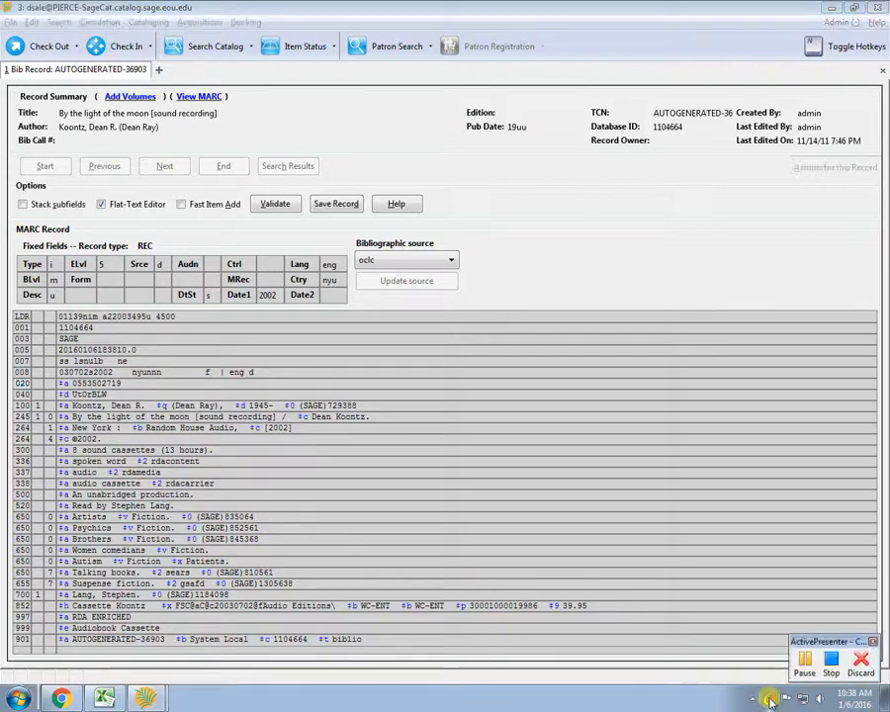